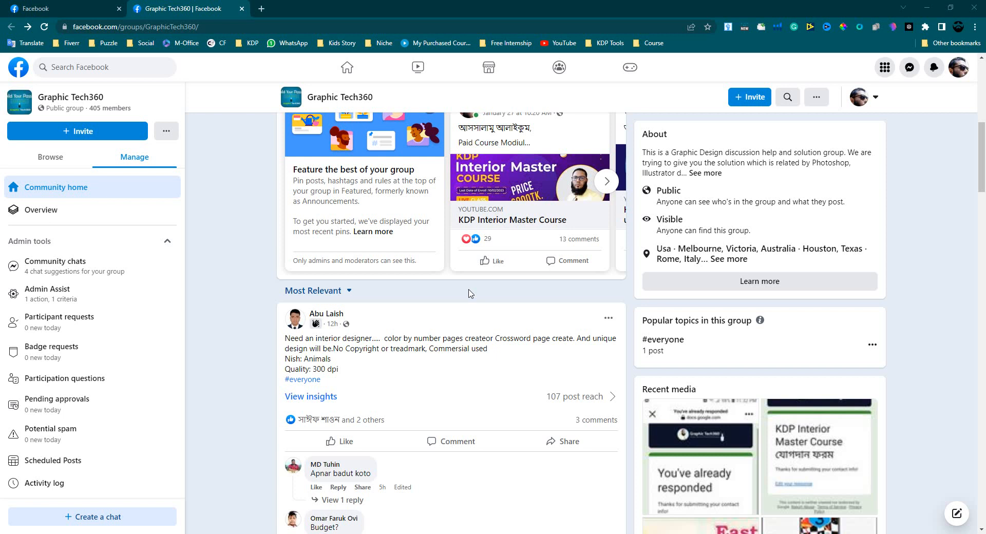
scroll(465, 333, up, 1)
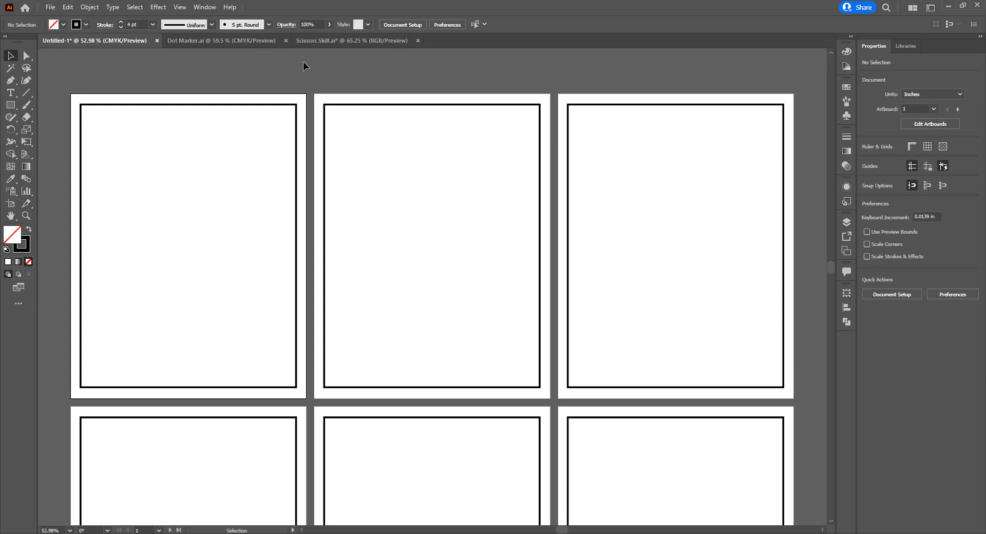
scroll(406, 296, down, 1)
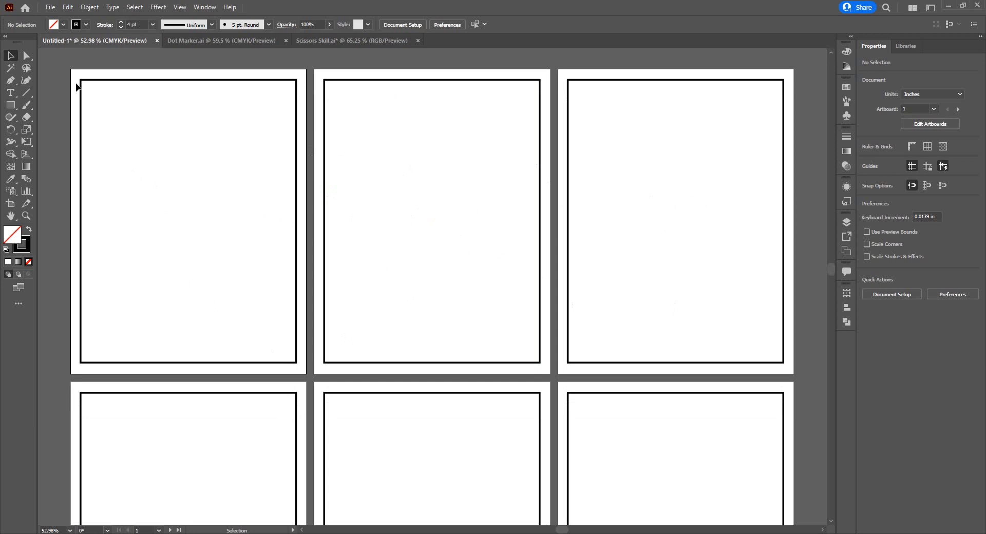
Step: Delete the black rectangular border from the first artboard
scroll(67, 86, up, 5)
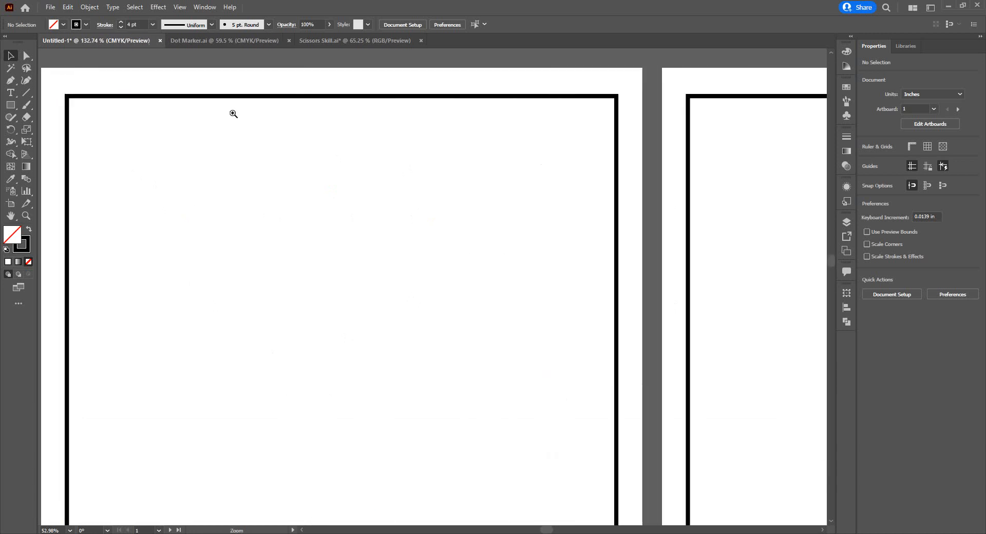
click(110, 101)
scroll(407, 142, down, 3)
drag(407, 142, 266, 146)
drag(507, 189, 308, 225)
drag(250, 185, 316, 156)
key(Delete)
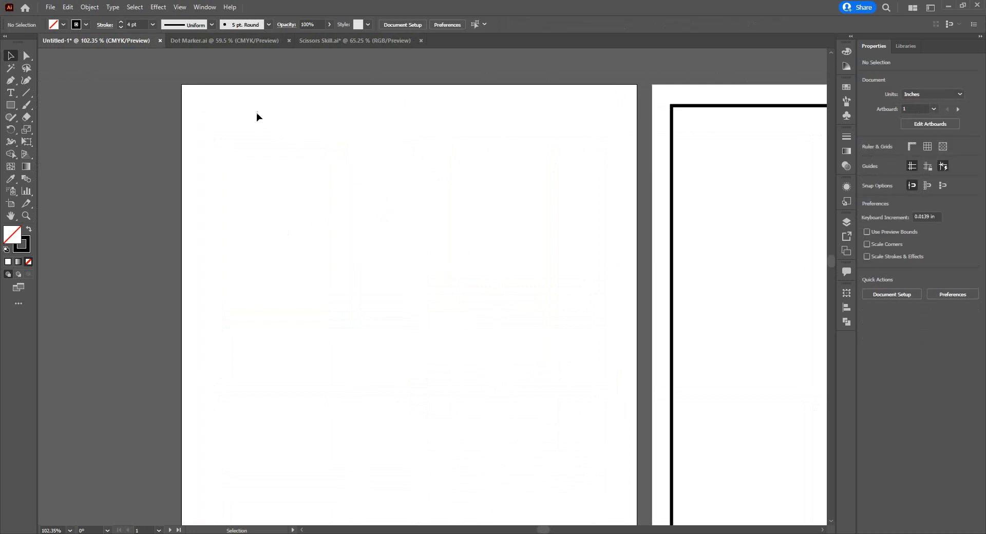
Step: Draw a new border rectangle about 7.84 by 10.31 in inside the first artboard
key(m)
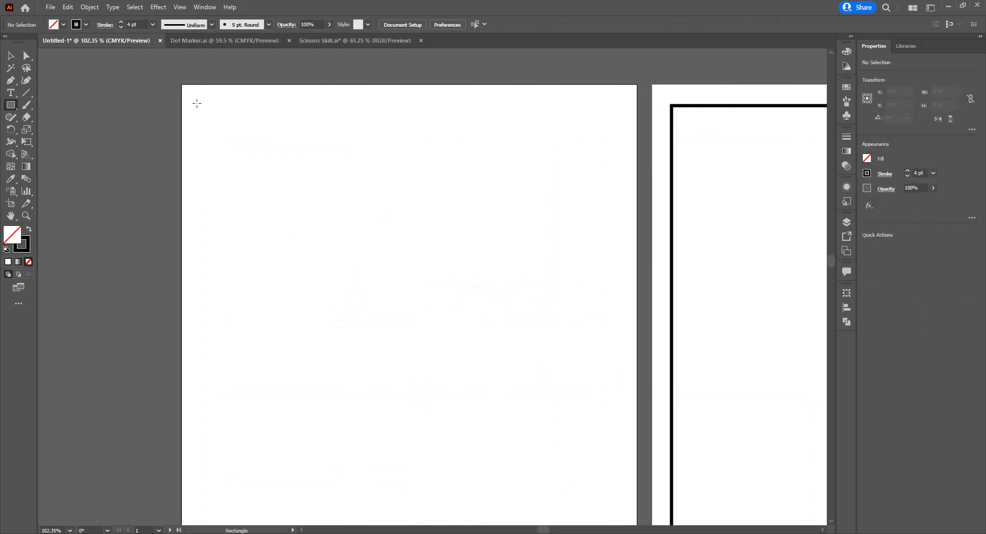
drag(198, 102, 619, 399)
click(13, 57)
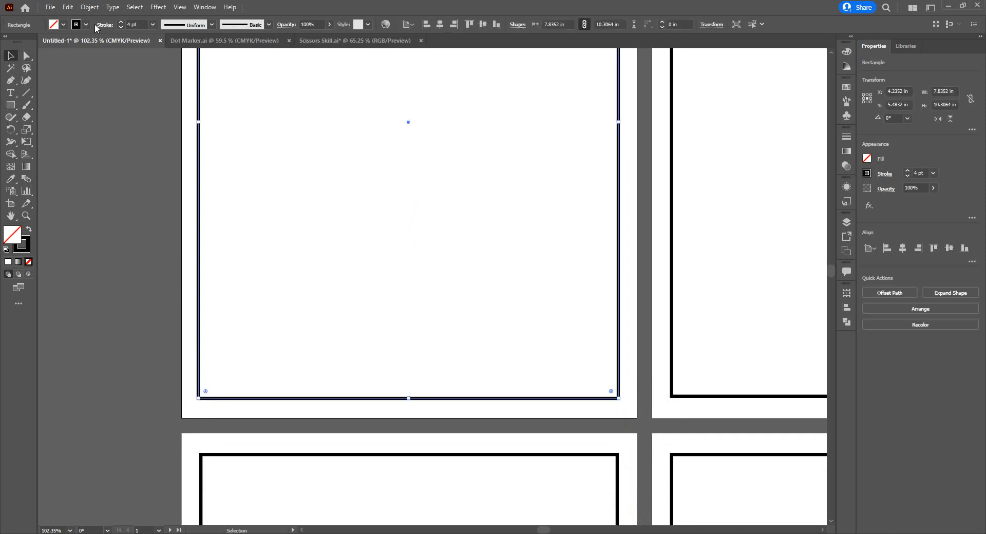
Step: Centre the new border rectangle horizontally and vertically on the first artboard
click(136, 25)
click(437, 26)
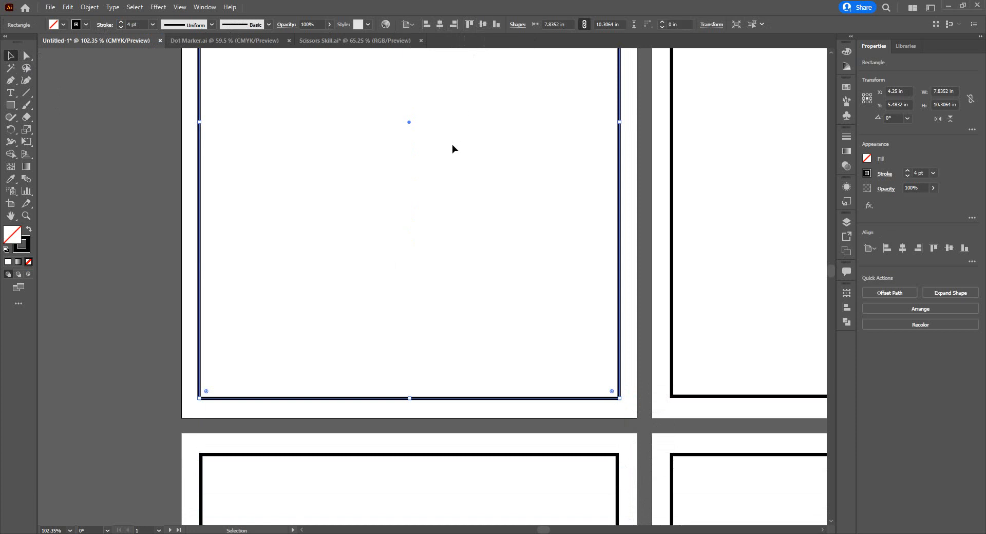
scroll(455, 142, up, 1)
drag(494, 108, 370, 256)
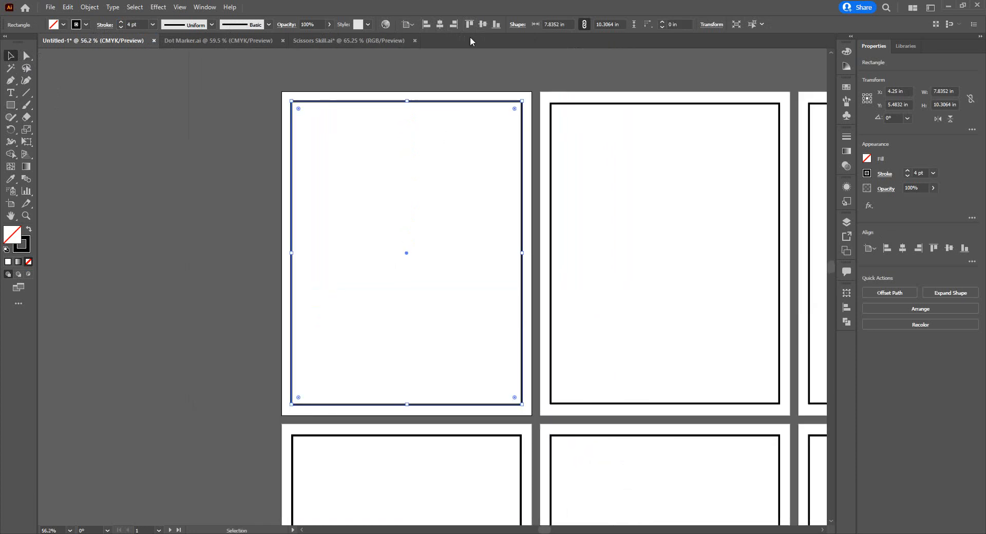
click(482, 25)
click(507, 93)
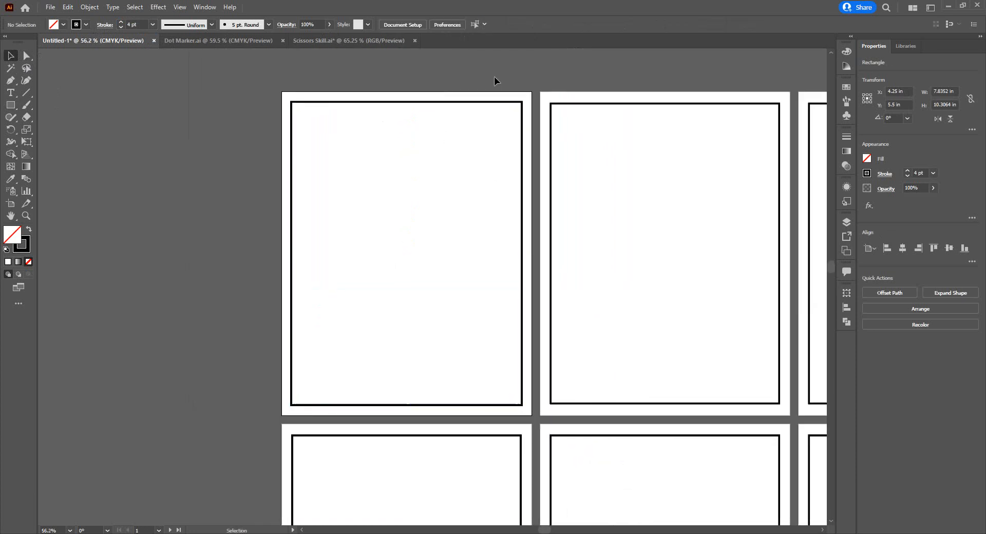
Step: Shorten the first artboard's border at both ends to about 10.19 in high, matching the neighbouring border
drag(501, 169, 433, 156)
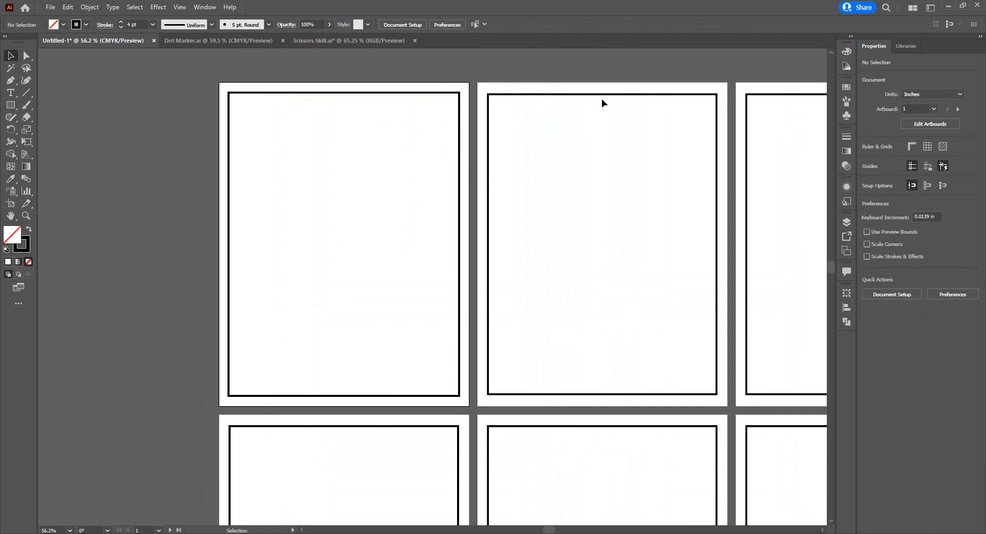
click(440, 94)
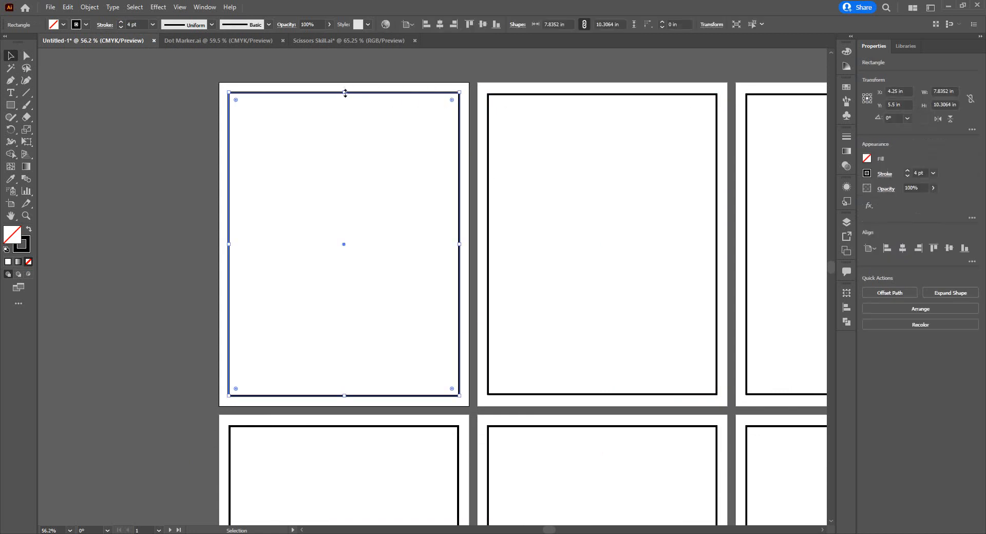
drag(344, 92, 345, 95)
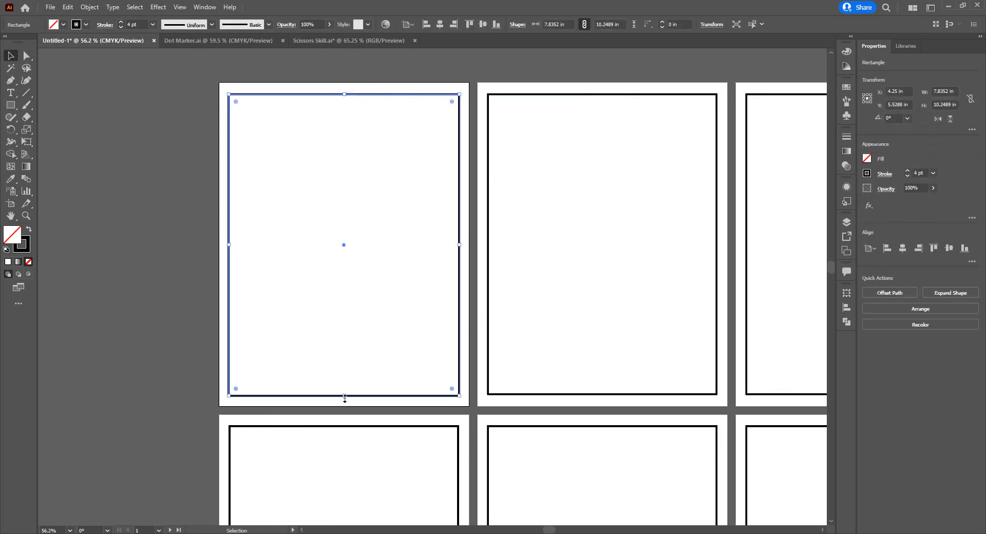
drag(344, 396, 344, 394)
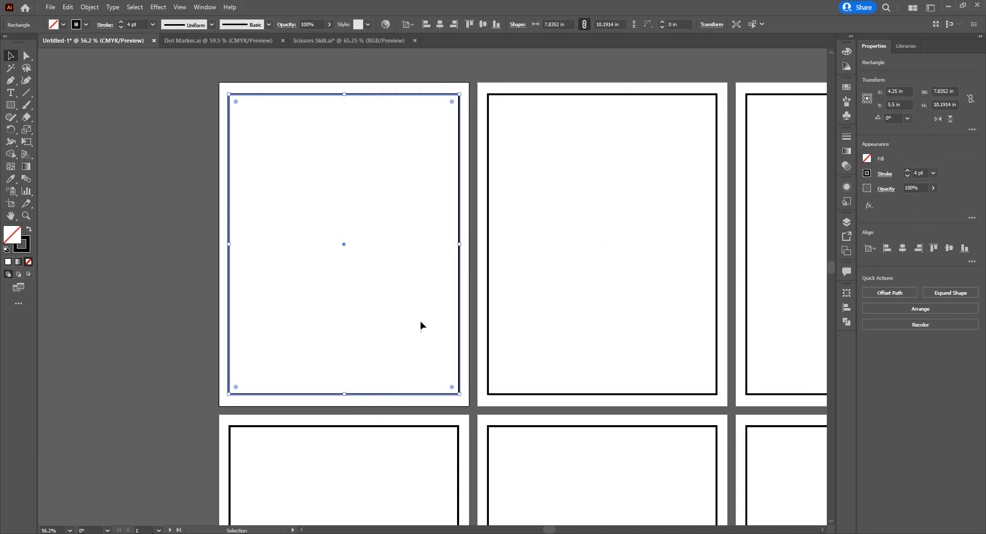
Step: Delete the redrawn border and place a copy of the second artboard's border on the first artboard
click(467, 284)
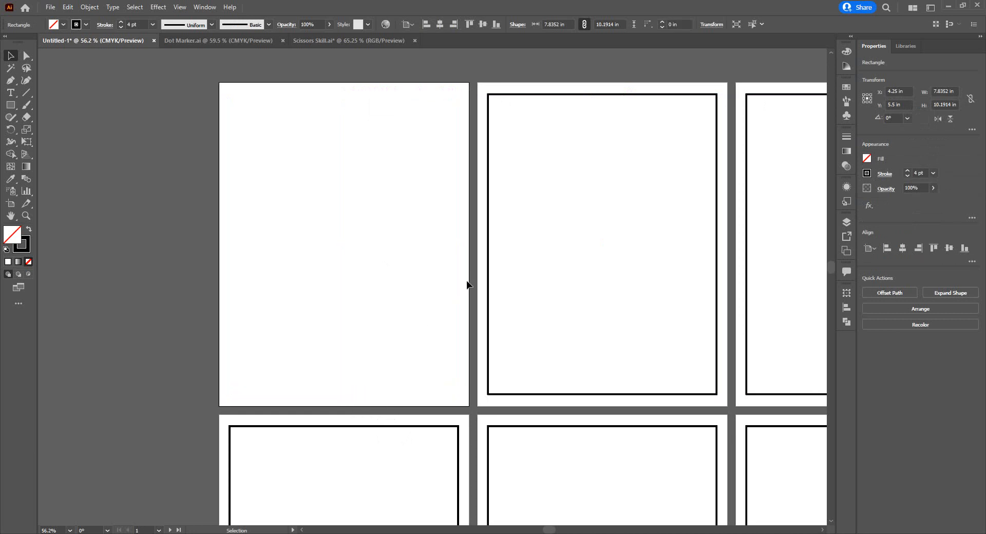
click(494, 246)
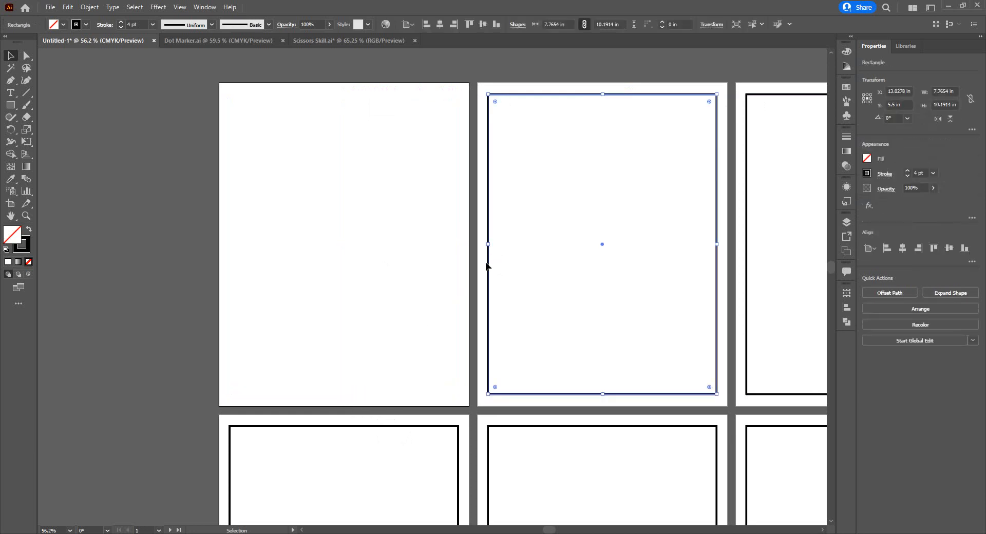
drag(488, 269, 231, 282)
click(186, 260)
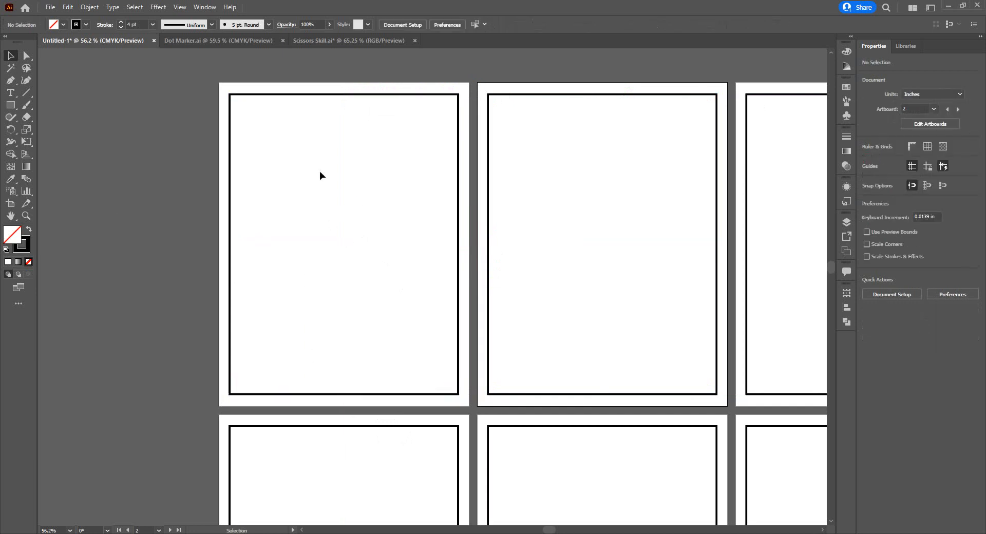
Step: Add the point text "This Book Belongs To" in the upper part of the first artboard
drag(382, 139, 416, 178)
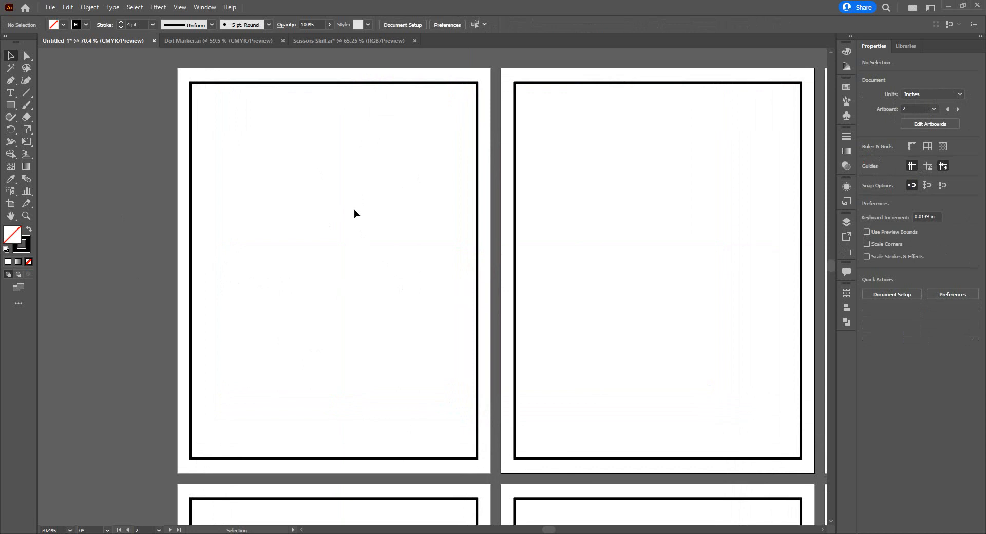
click(12, 97)
drag(276, 172, 391, 304)
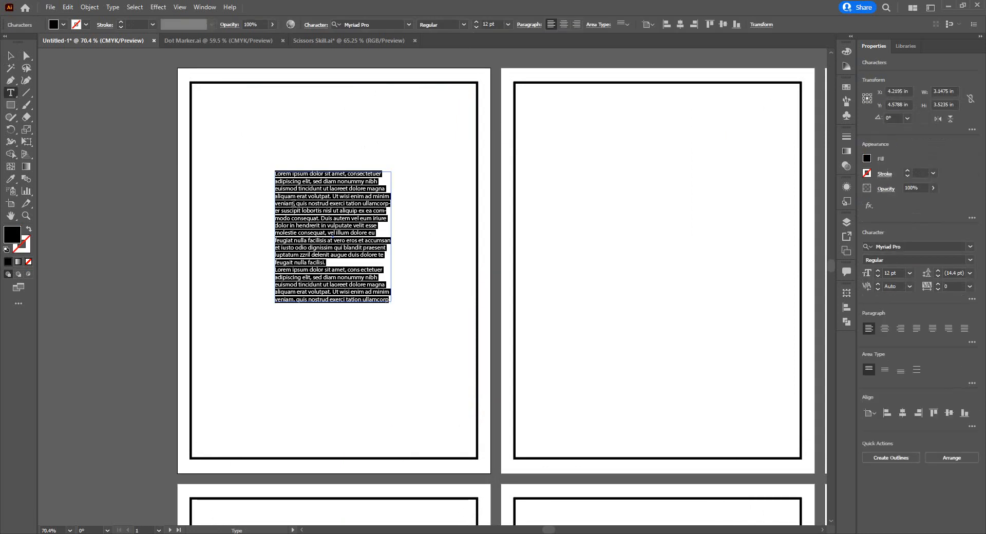
key(ctrl+z)
click(283, 175)
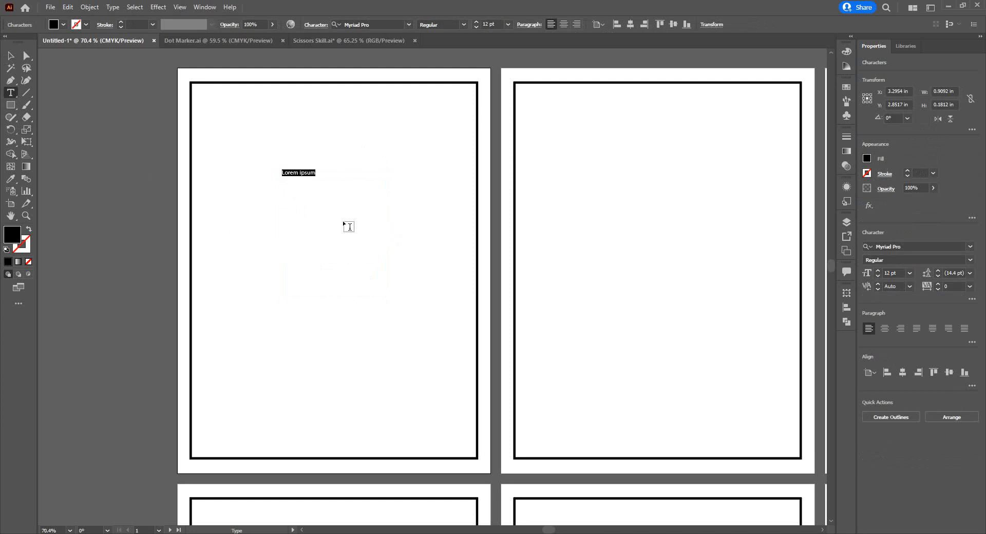
text(This Book Belongs To)
key(Escape)
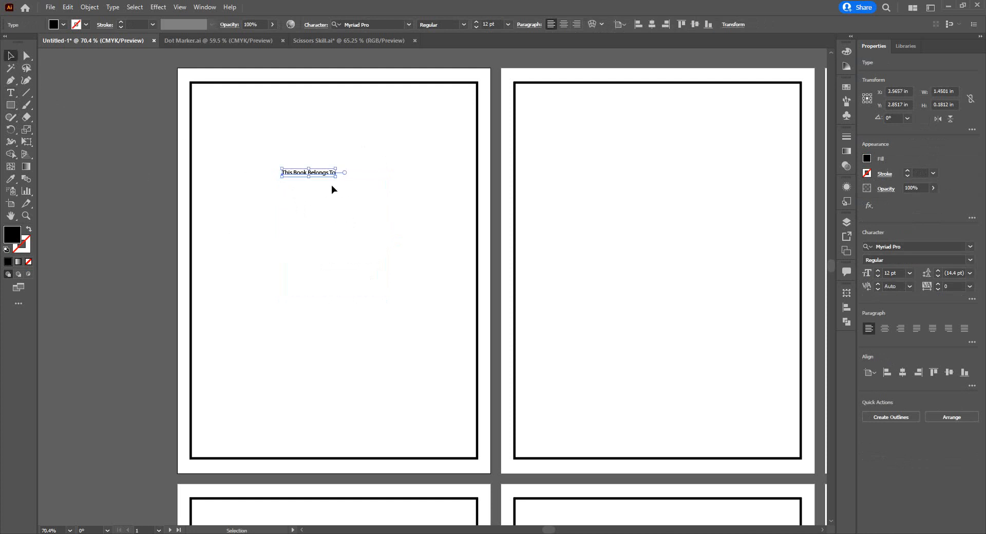
Step: Enlarge the "This Book Belongs To" text to about 30 pt near the page's centre and set its font to girlie
drag(336, 177, 418, 218)
drag(363, 183, 347, 222)
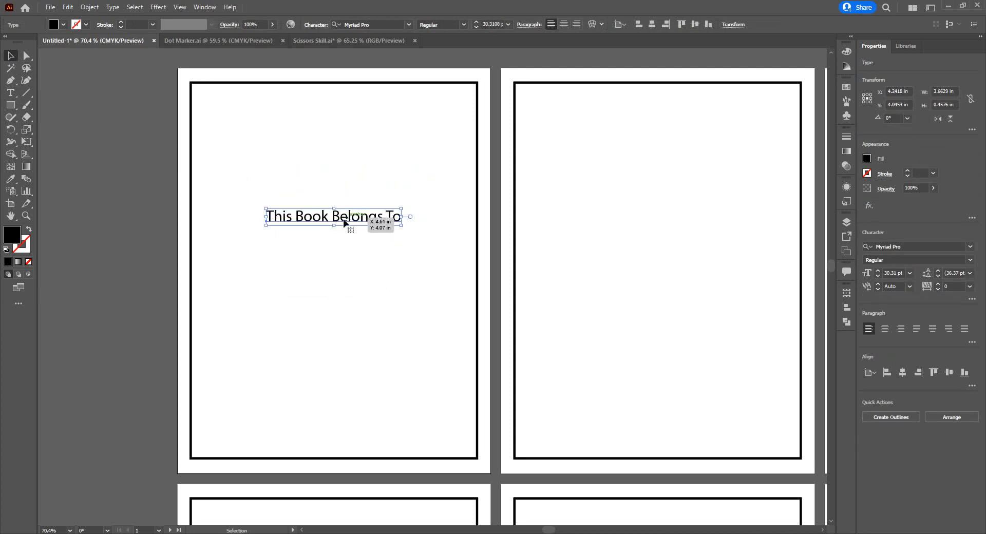
drag(409, 137, 315, 97)
click(409, 24)
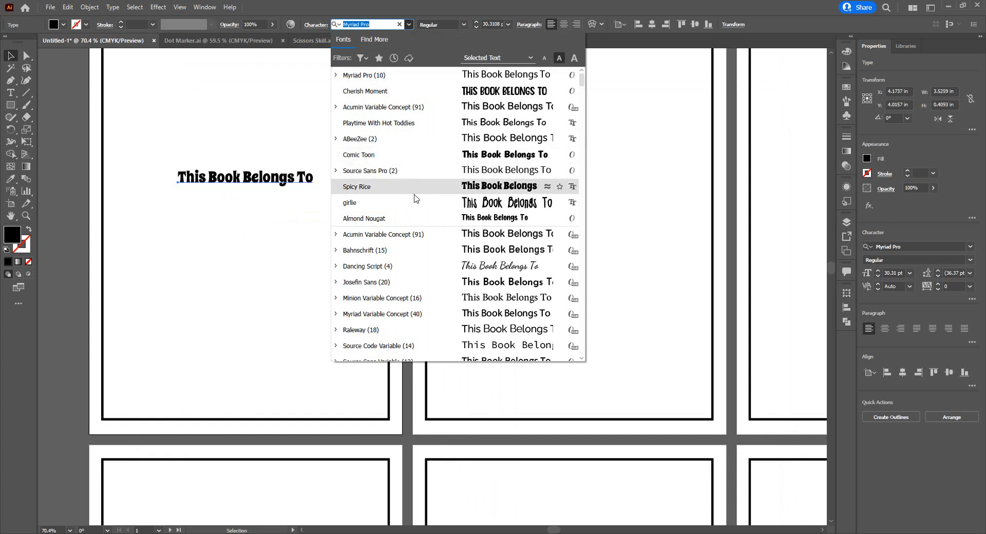
click(414, 203)
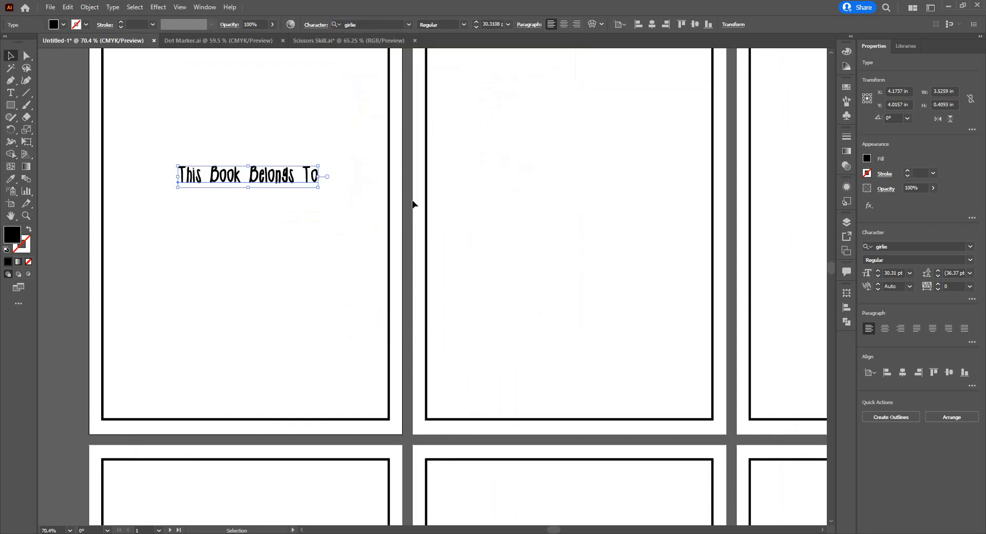
click(71, 204)
Step: Scale the "This Book Belongs To" text up from its centre to about 35 pt
drag(203, 157, 430, 237)
drag(430, 236, 362, 240)
drag(437, 257, 348, 262)
click(358, 202)
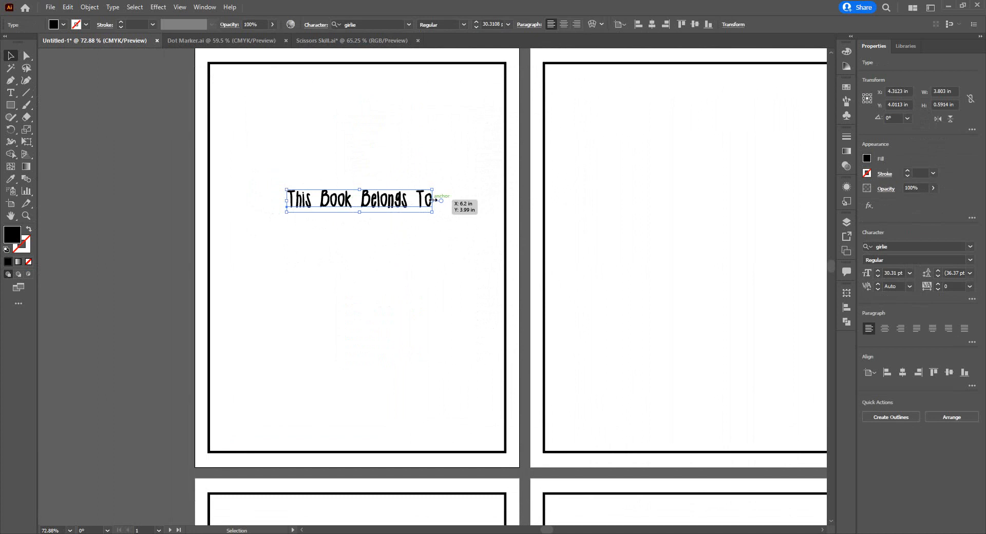
drag(433, 201, 445, 201)
Step: Draw a horizontal line about 4.42 in long beneath the "This Book Belongs To" text, matching its width
click(27, 94)
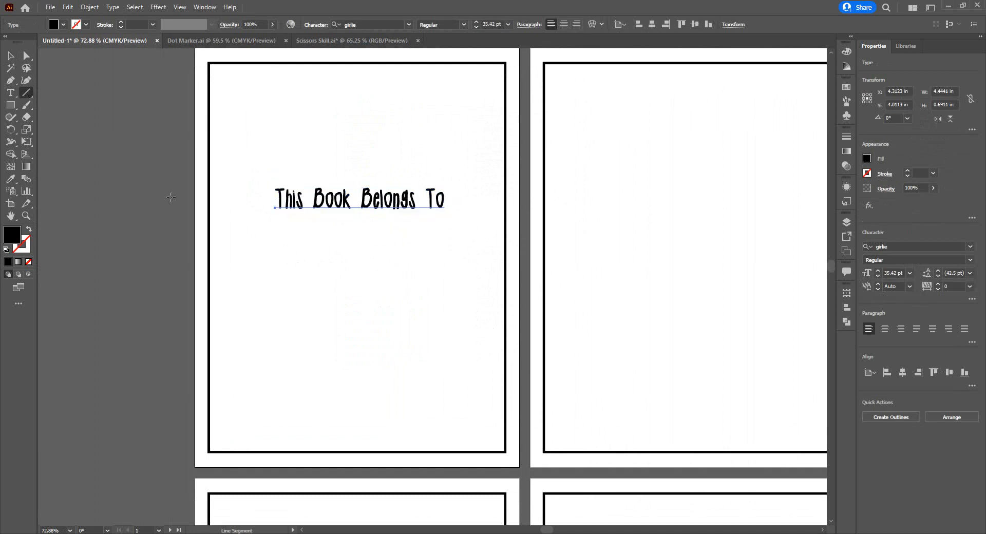
drag(275, 236, 444, 237)
click(10, 55)
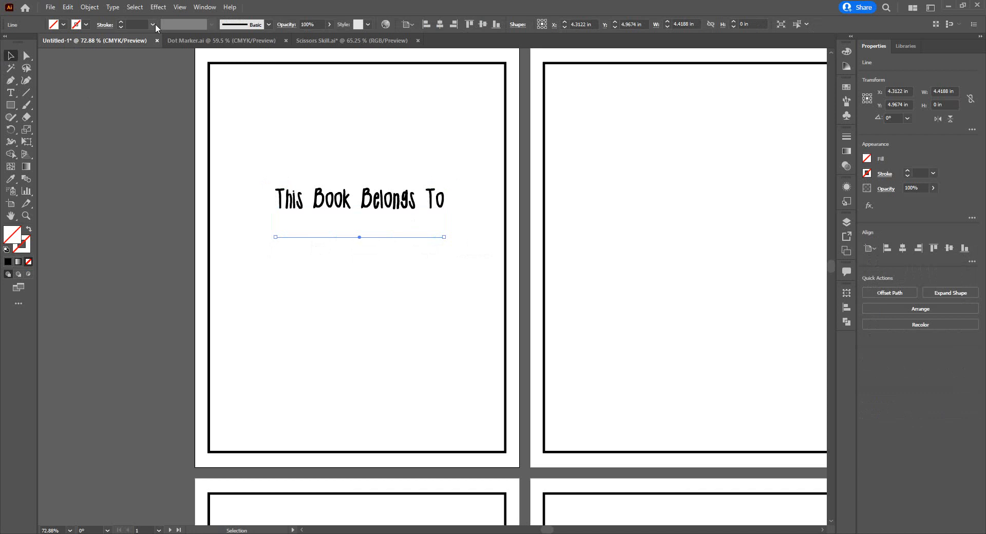
Step: Set the stroke weight of the line beneath the text to 2 pt
click(134, 24)
text(0.5)
key(Return)
text(1)
key(Return)
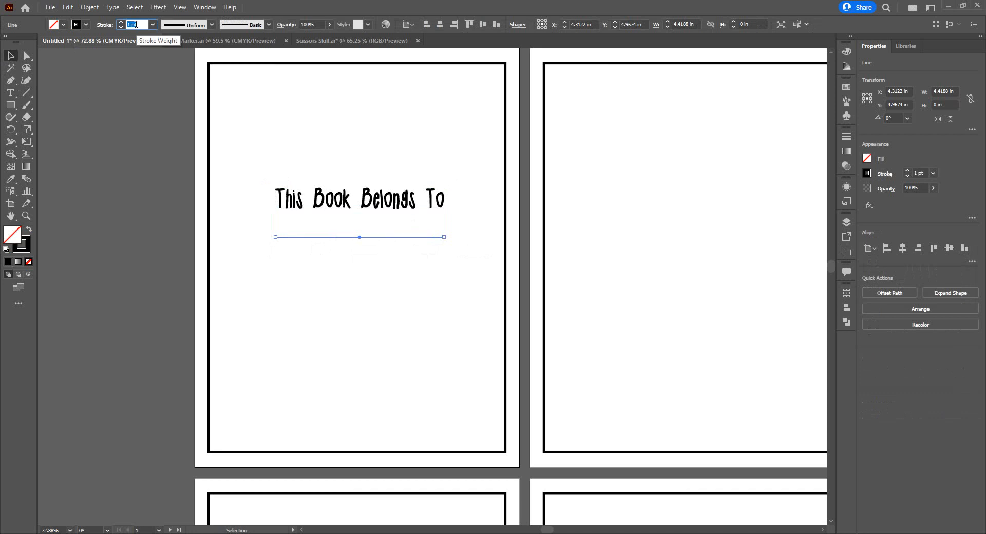
text(2)
key(Return)
click(82, 67)
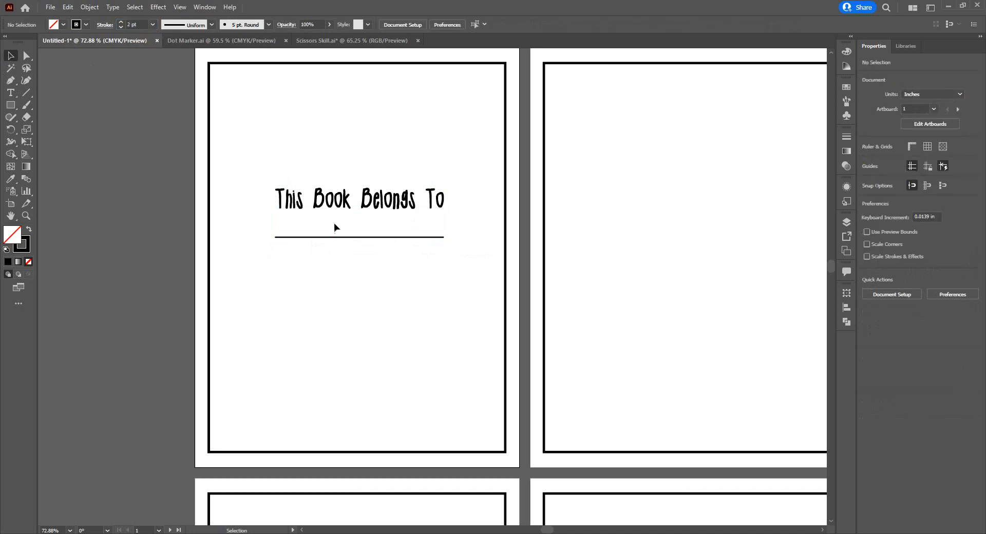
Step: Duplicate the name line straight down to make a second parallel line below it
click(341, 237)
drag(341, 237, 343, 262)
click(153, 251)
drag(445, 203, 434, 229)
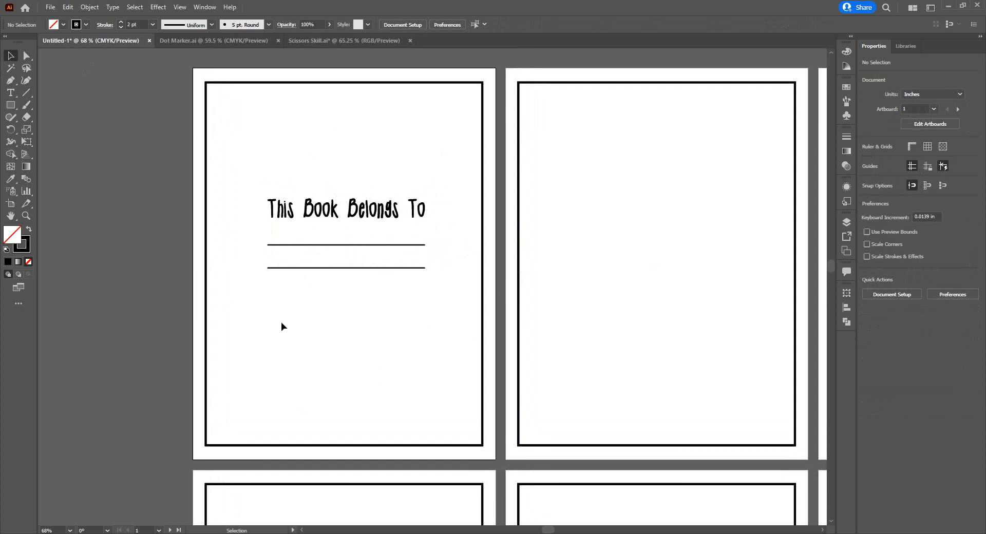
drag(279, 169, 380, 297)
drag(335, 207, 335, 239)
key(ctrl+z)
drag(203, 98, 768, 136)
click(769, 135)
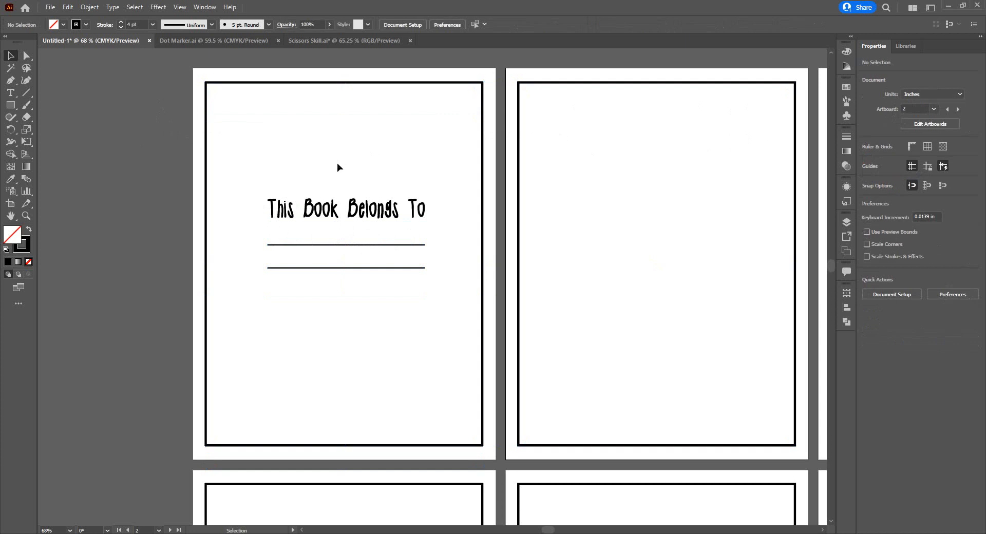
Step: Move the "This Book Belongs To" text and its two lines straight down towards the page's middle
drag(337, 164, 347, 275)
drag(333, 215, 333, 241)
click(149, 209)
Step: In Dot Marker.ai, select the entire "Be Mine" artwork with the two bunnies, dotted heart and lettering
click(211, 38)
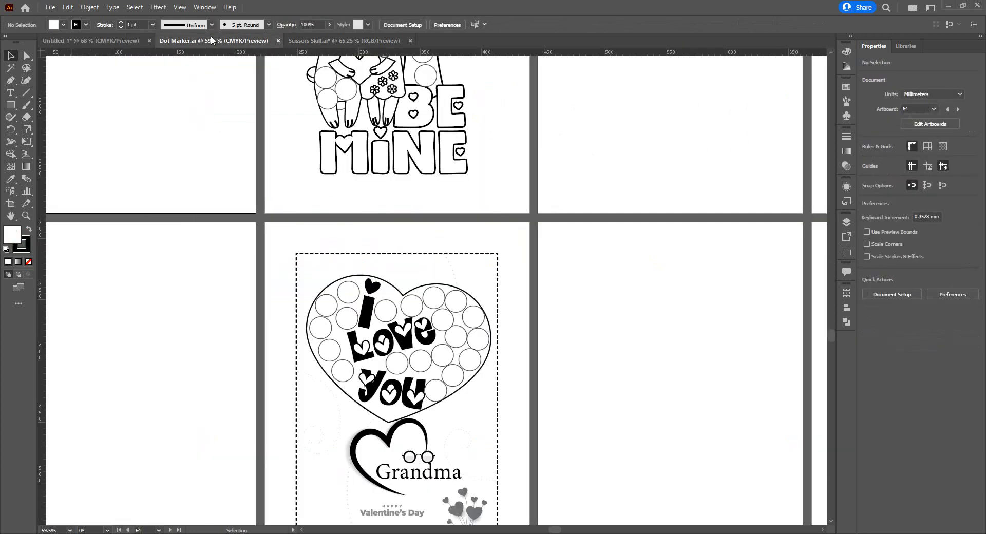
scroll(451, 361, up, 5)
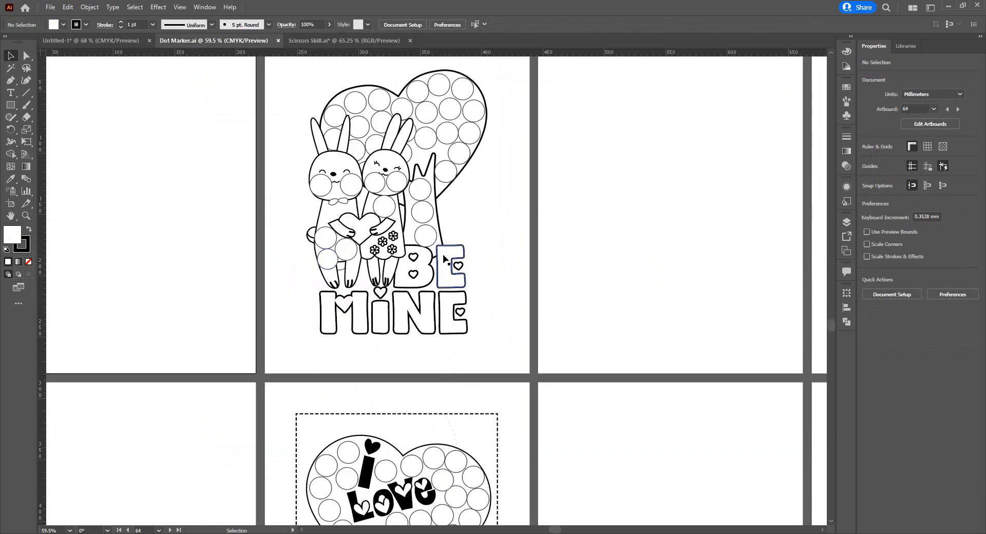
drag(291, 81, 491, 316)
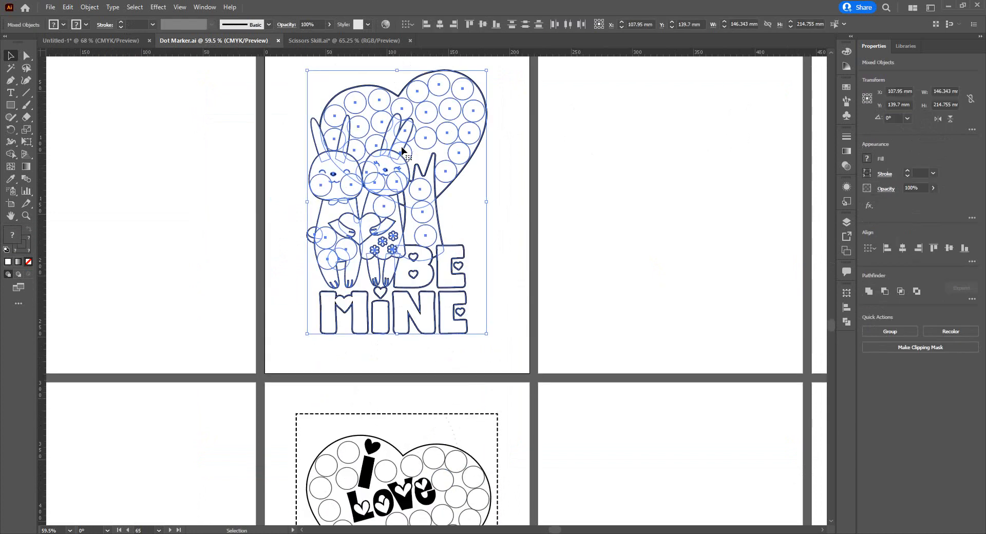
click(462, 341)
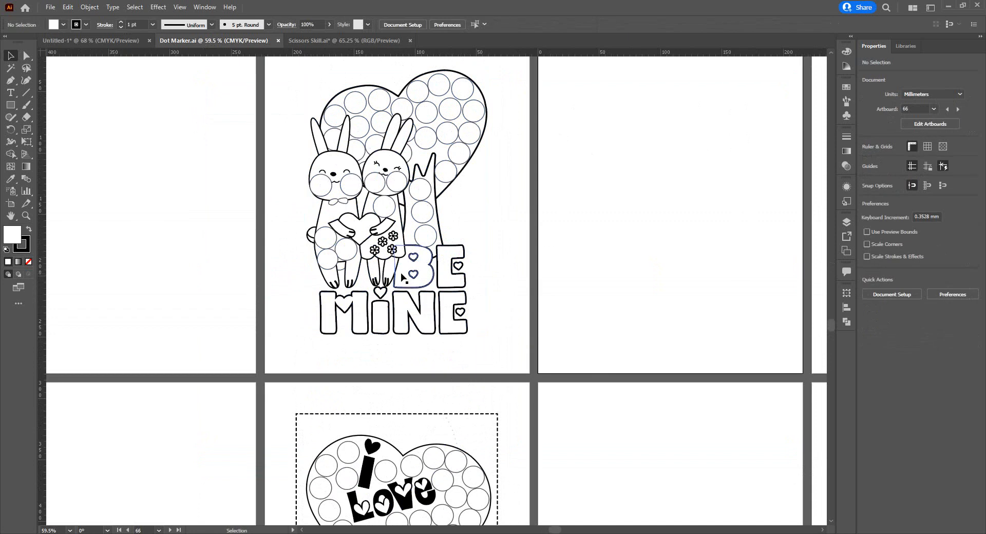
click(277, 77)
drag(487, 331, 491, 338)
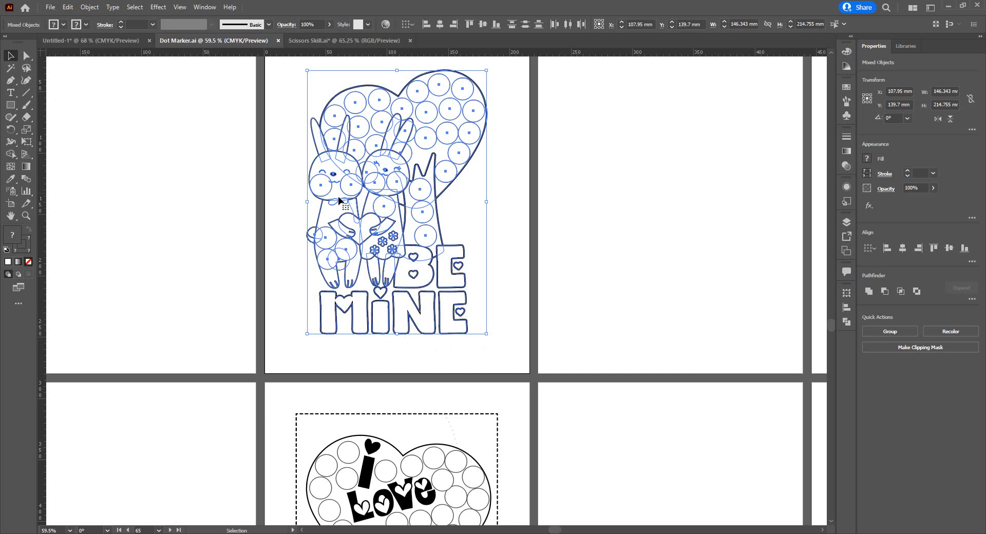
Step: Look over the boat cutting page and bunny drawing in Scissors Skill.ai, and return to the untitled book document
click(312, 41)
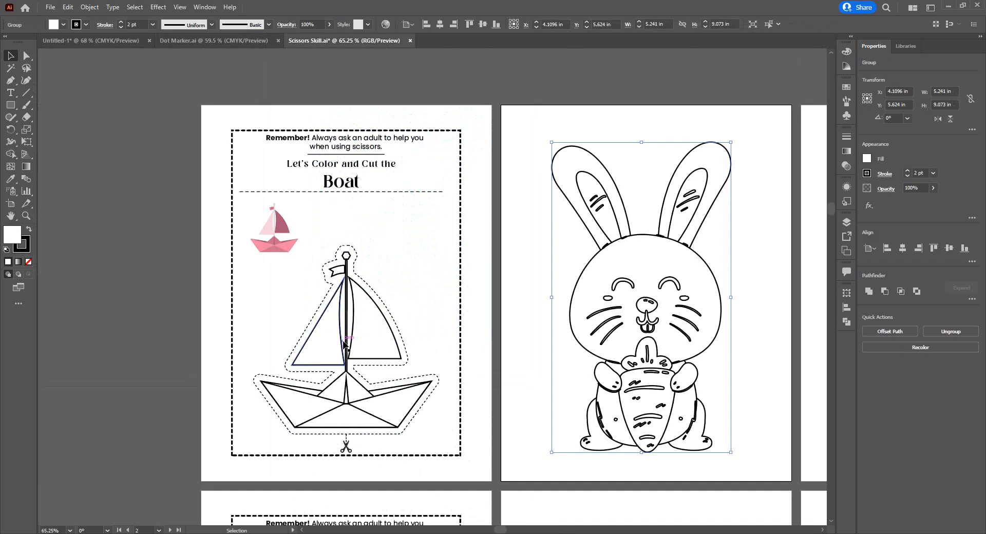
scroll(479, 324, down, 1)
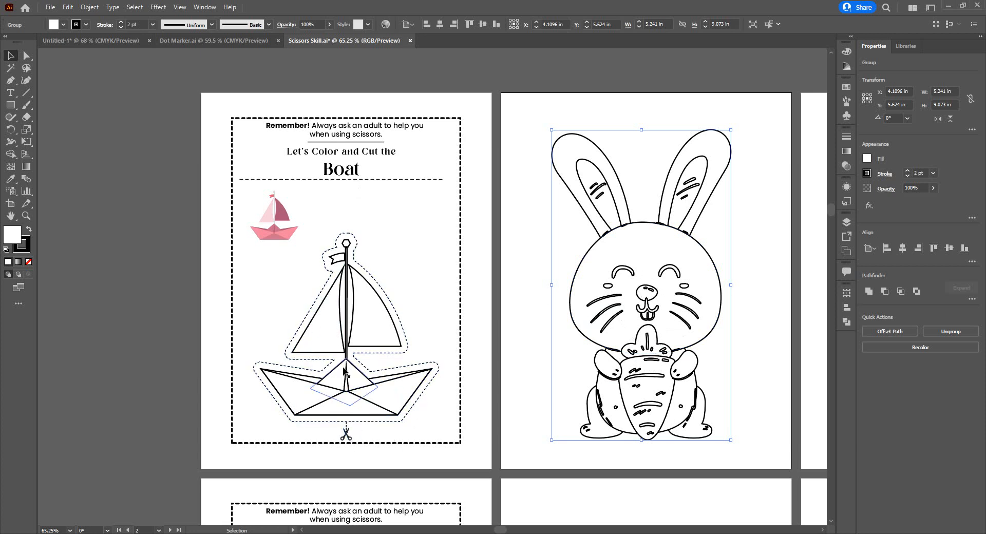
click(202, 41)
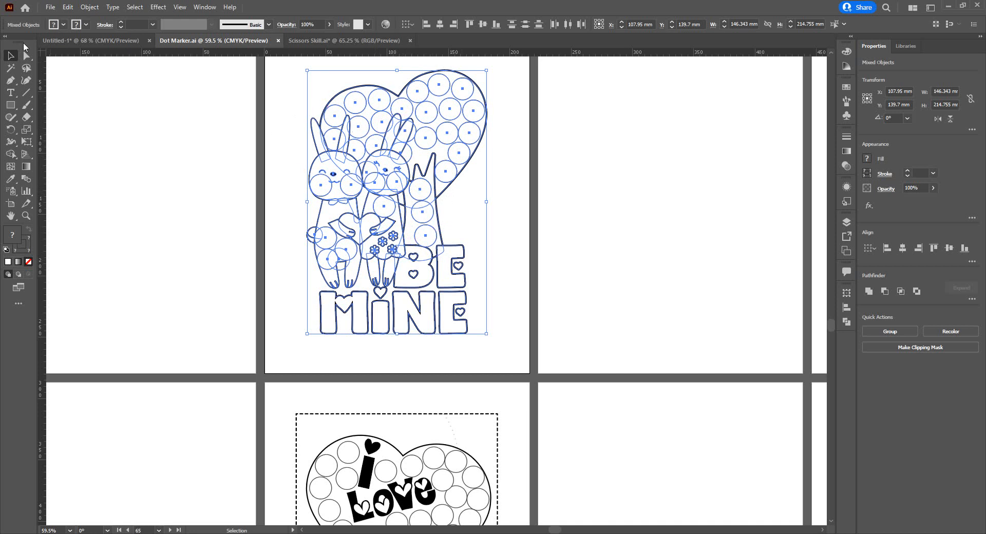
click(81, 42)
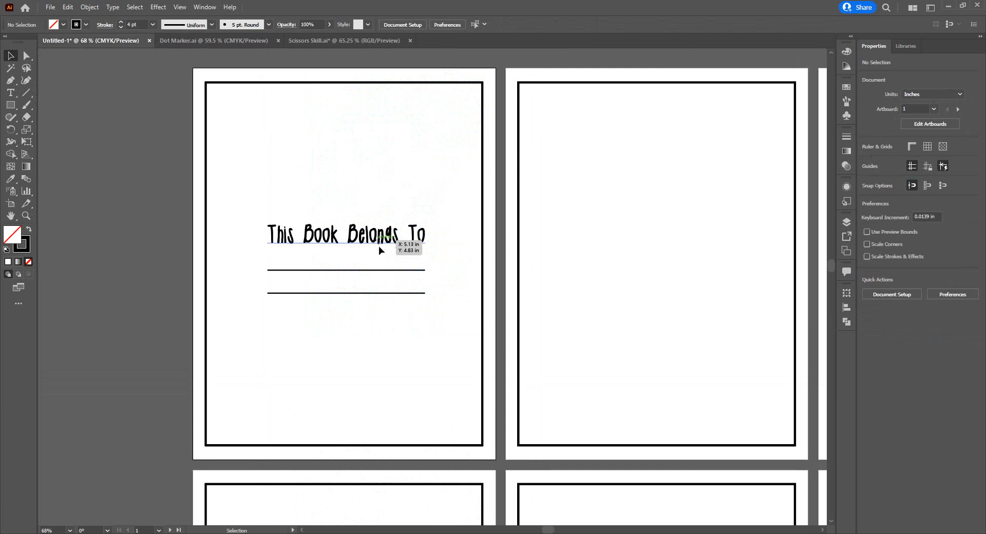
Step: Copy the "Be Mine" bunny artwork from Dot Marker.ai into the bordered second page of the untitled book document
click(220, 37)
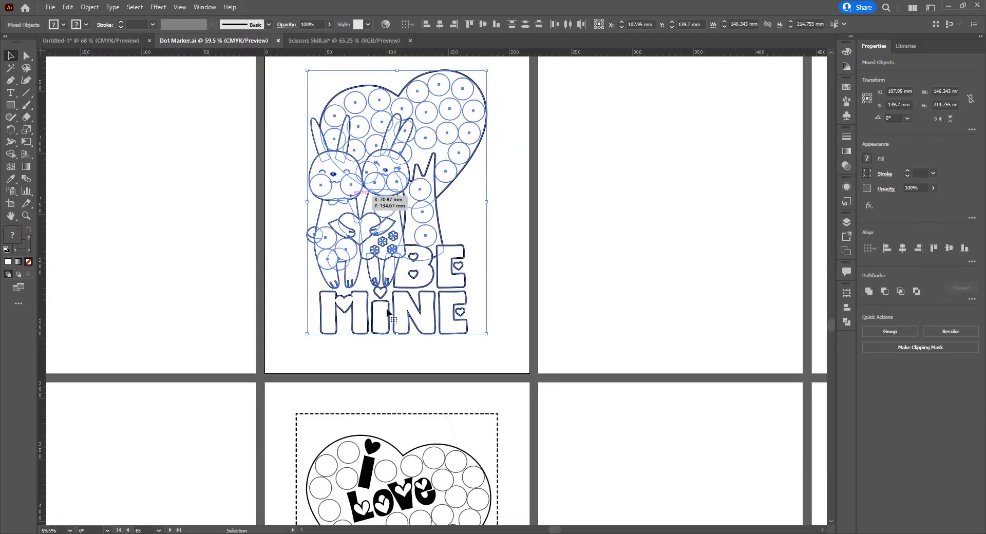
drag(435, 389, 677, 363)
drag(363, 185, 361, 345)
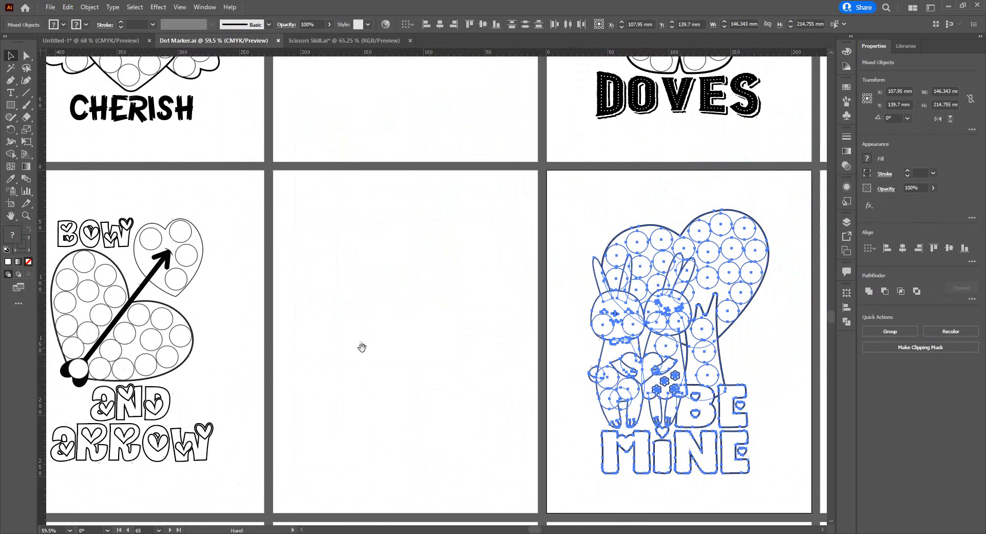
drag(450, 226, 286, 304)
drag(275, 267, 424, 109)
drag(405, 203, 640, 197)
click(148, 227)
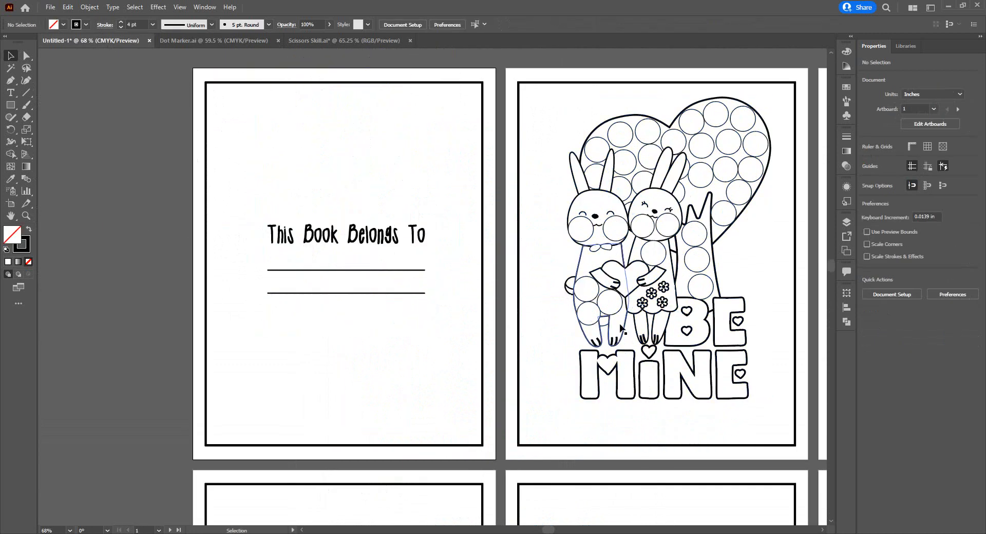
Step: Select the parts of the bow-tie bunny in the "Be Mine" artwork, including its head, body, bow and tail
click(592, 248)
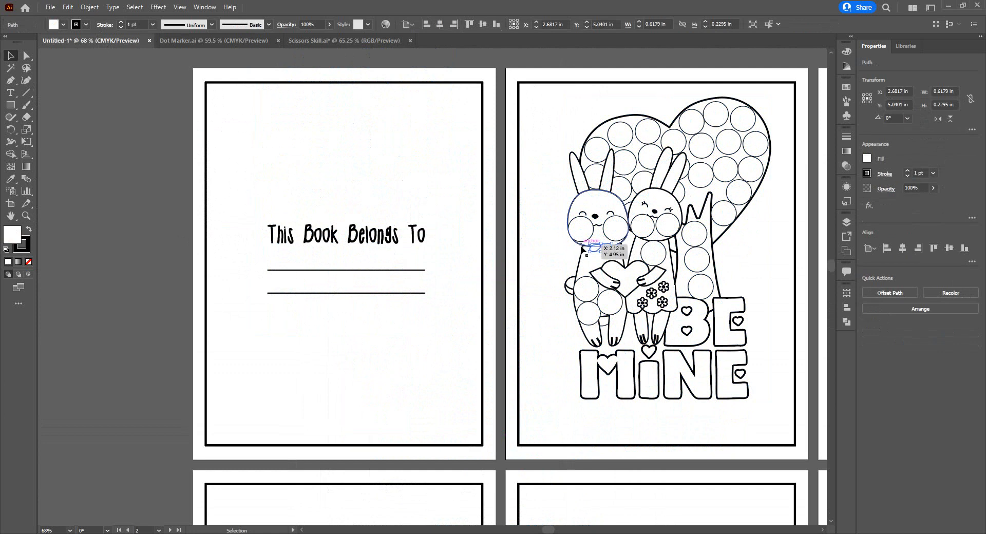
shift+click(583, 249)
shift+click(585, 254)
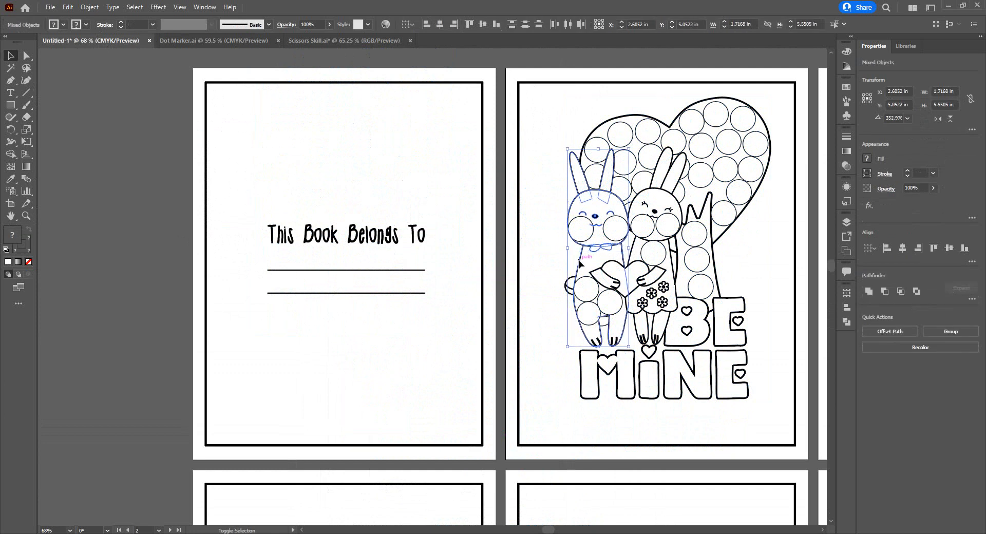
shift+click(573, 281)
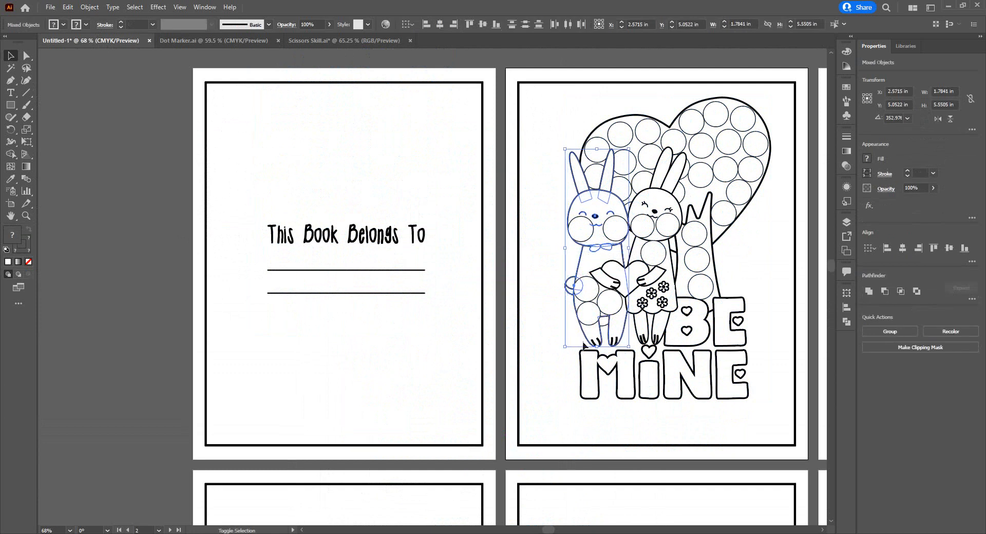
scroll(595, 348, up, 5)
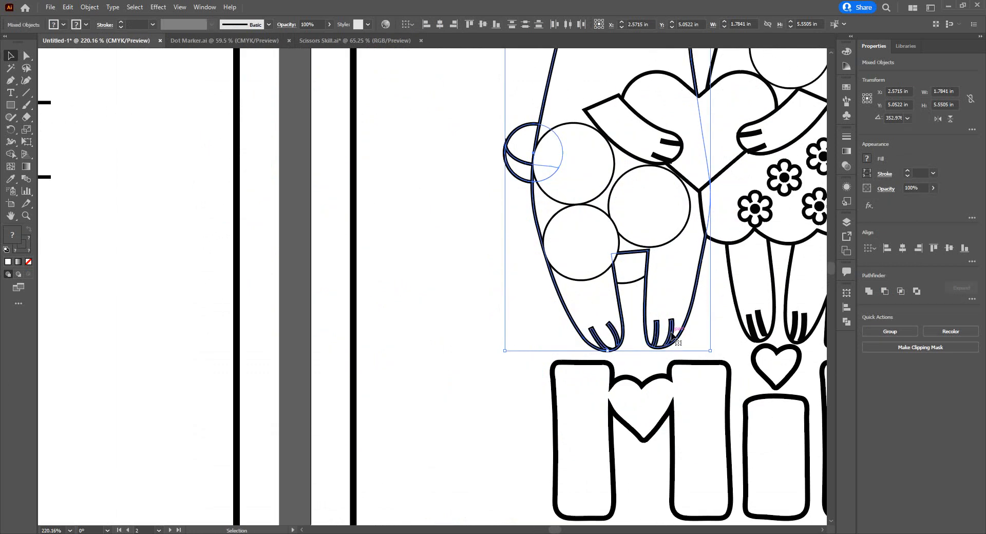
scroll(673, 336, down, 3)
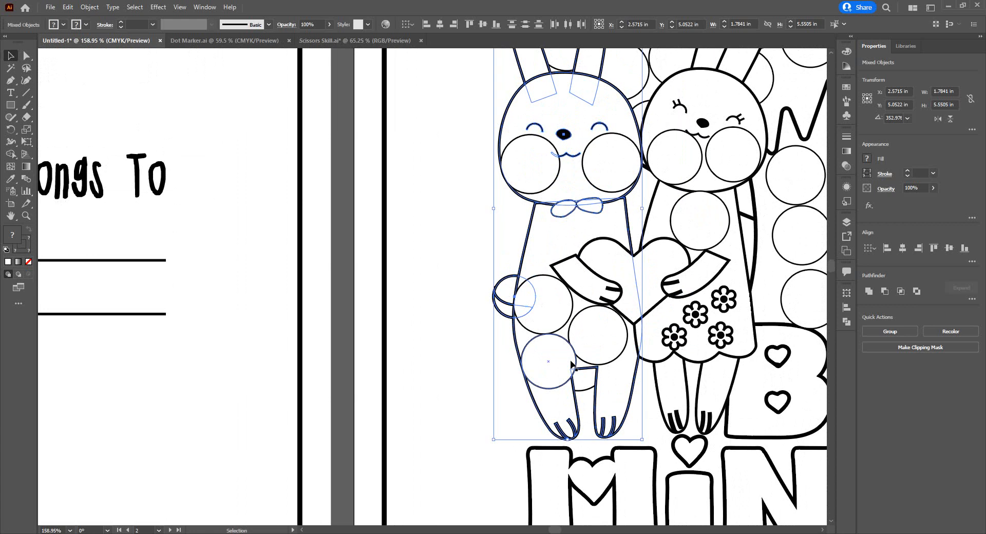
scroll(583, 233, down, 1)
Step: Try moving the selected bow-tie bunny onto the "This Book Belongs To" page
drag(563, 234, 640, 330)
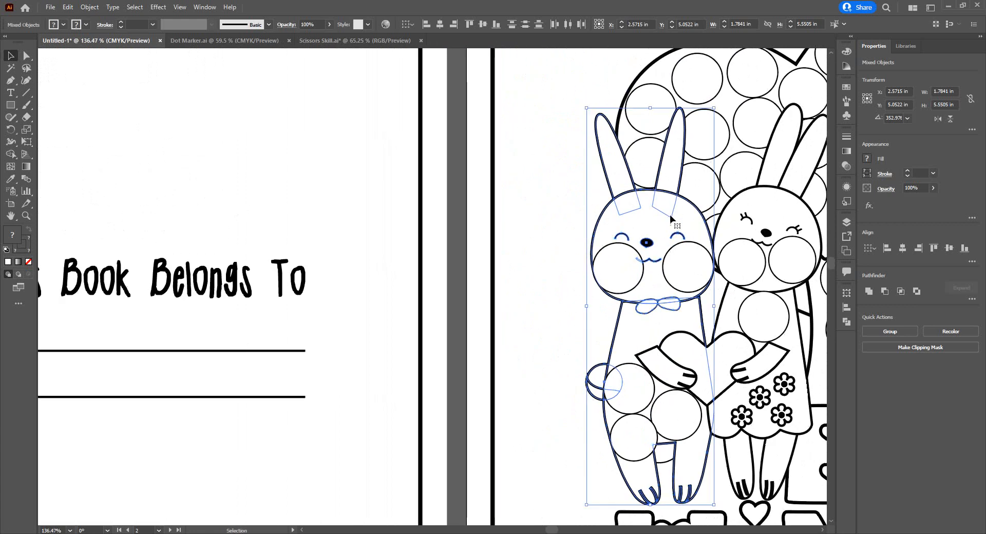
drag(685, 199, 406, 177)
scroll(468, 262, down, 2)
scroll(469, 262, down, 6)
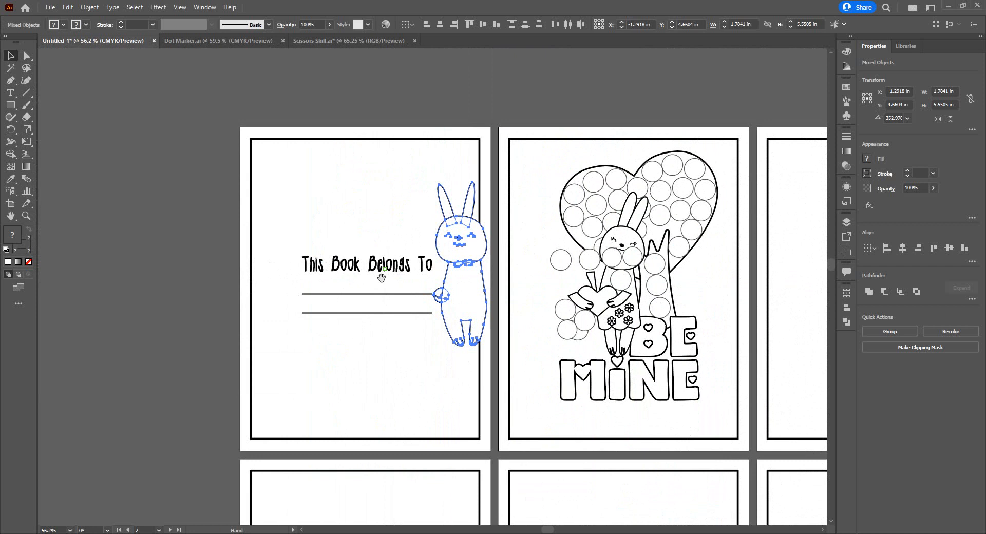
drag(462, 288, 576, 300)
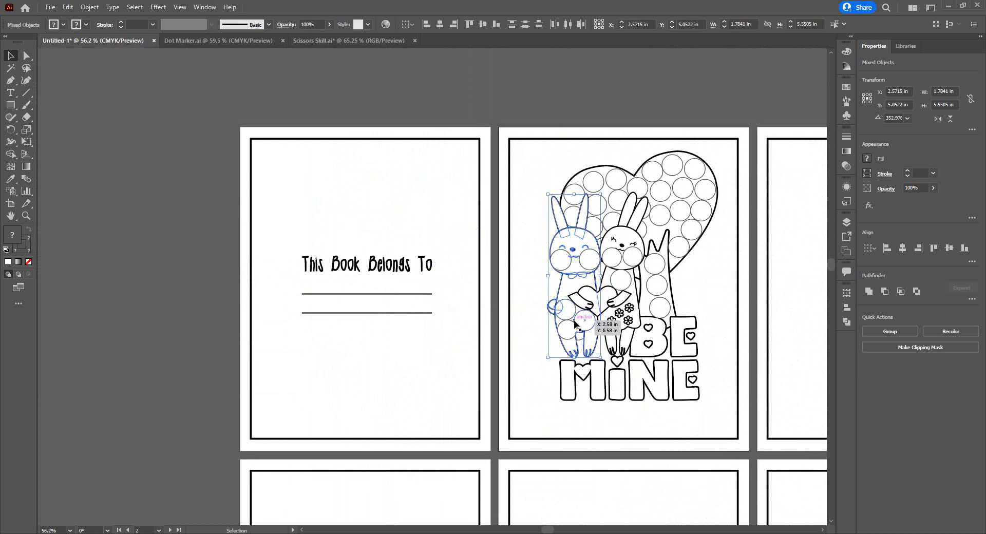
Step: Move the bow-tie bunny above the text on the "This Book Belongs To" page and delete it
scroll(615, 296, up, 4)
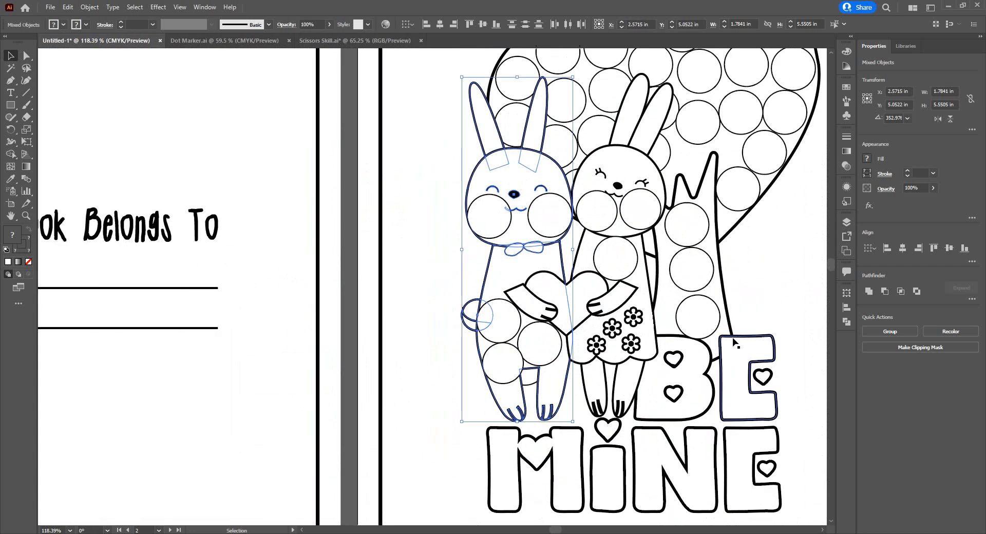
scroll(538, 297, down, 4)
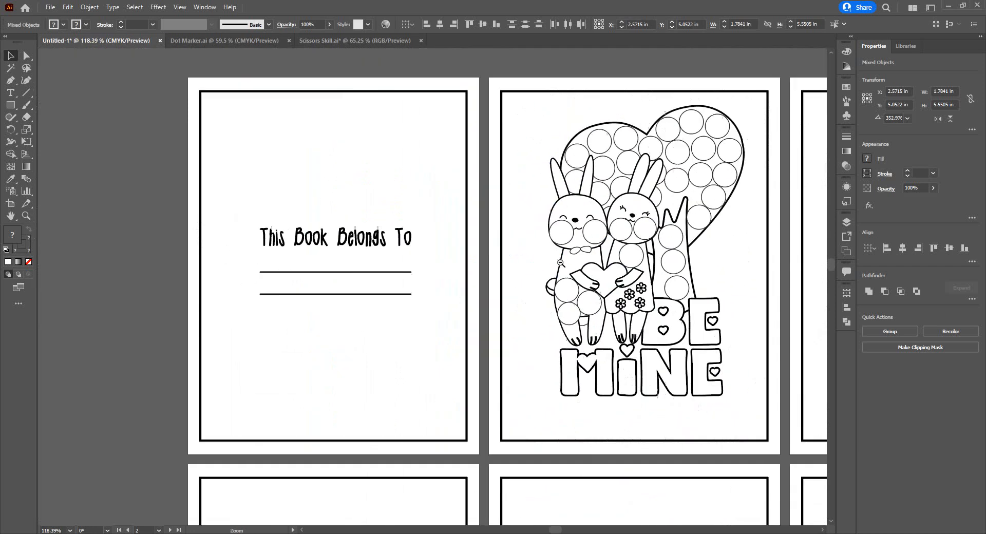
drag(578, 240, 338, 169)
key(Delete)
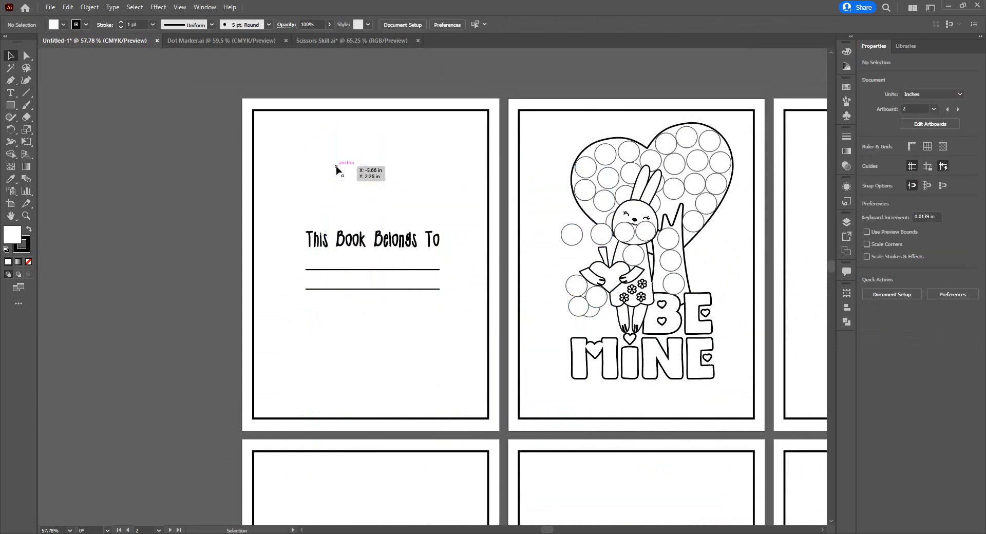
Step: Open the bunny illustration file 5015827.ai from the Easter folder within Graphic Elements
click(50, 8)
click(66, 41)
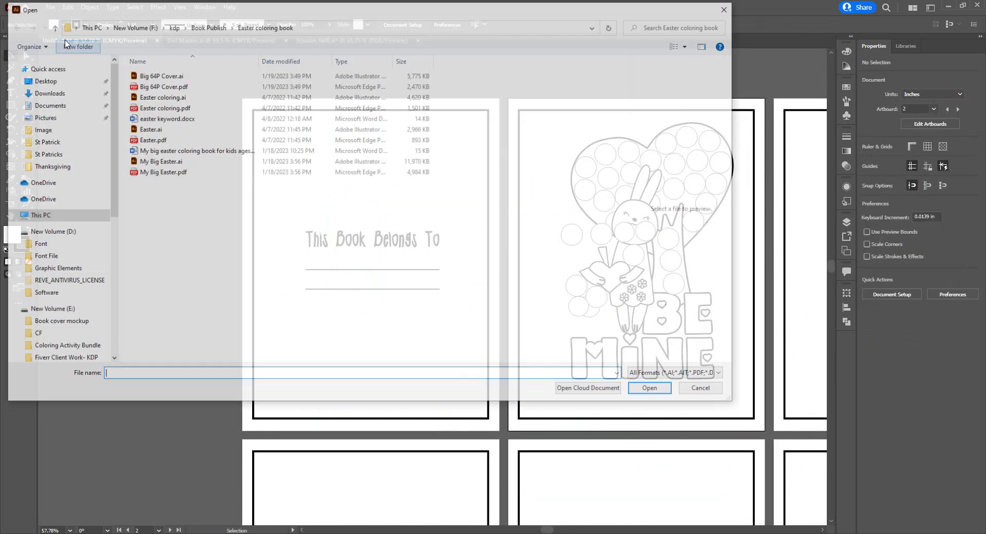
click(71, 269)
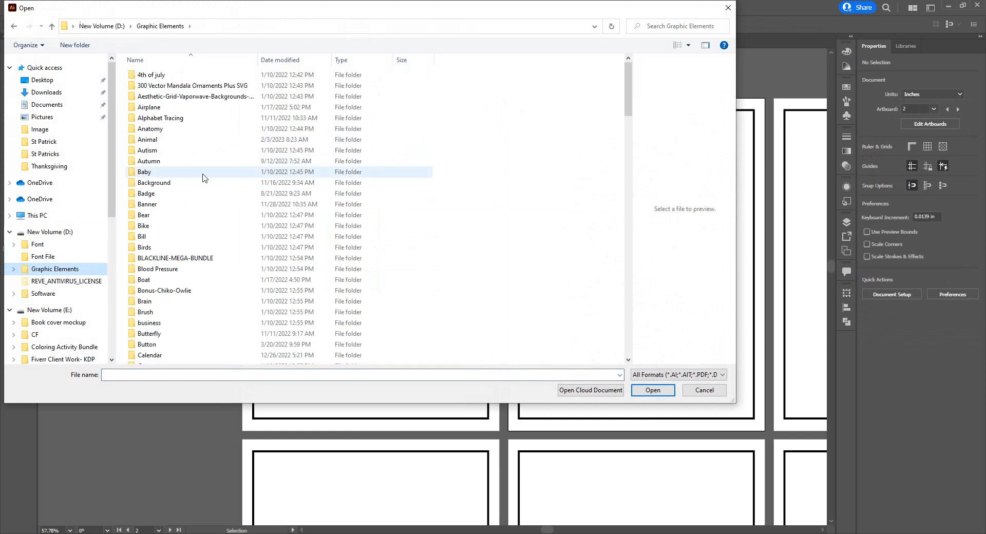
click(203, 173)
key(e)
double_click(142, 74)
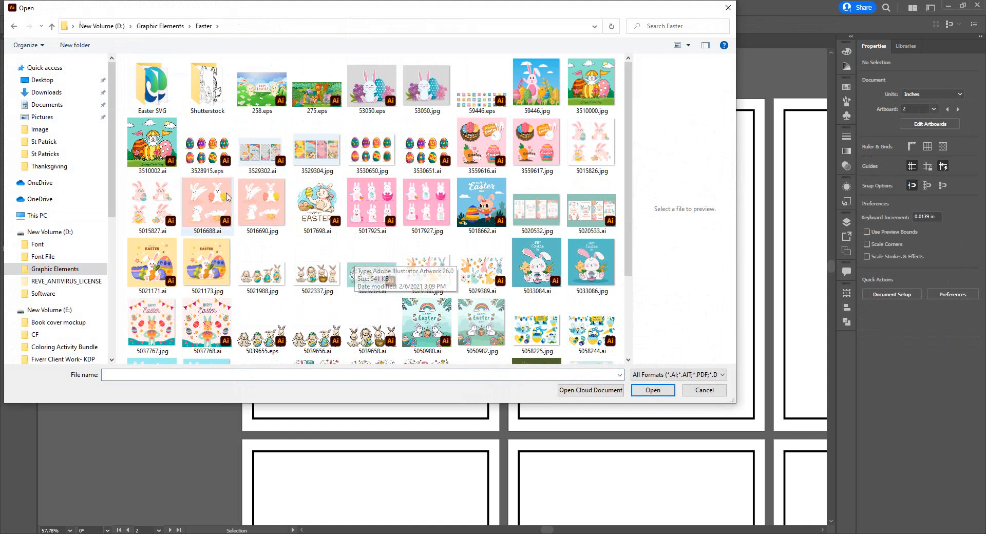
click(152, 220)
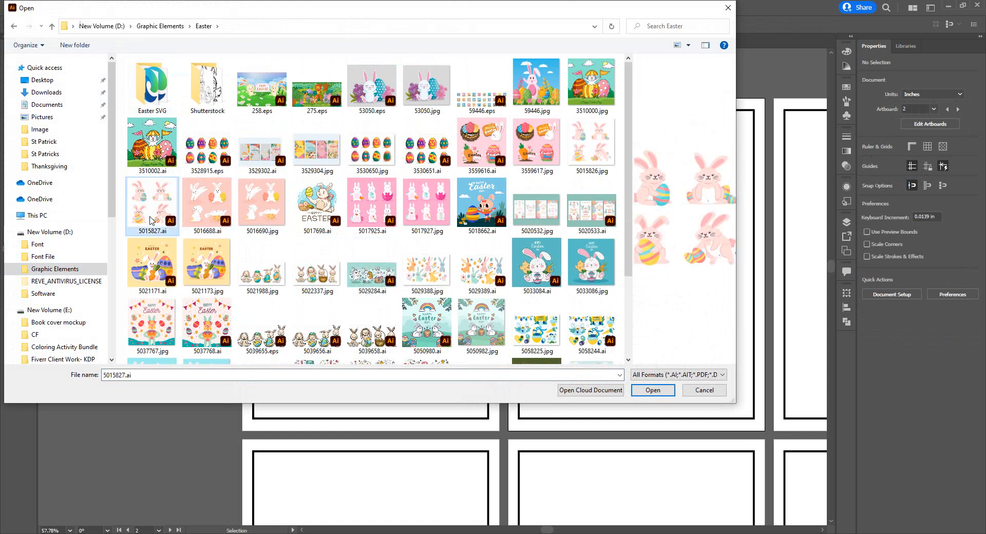
click(651, 387)
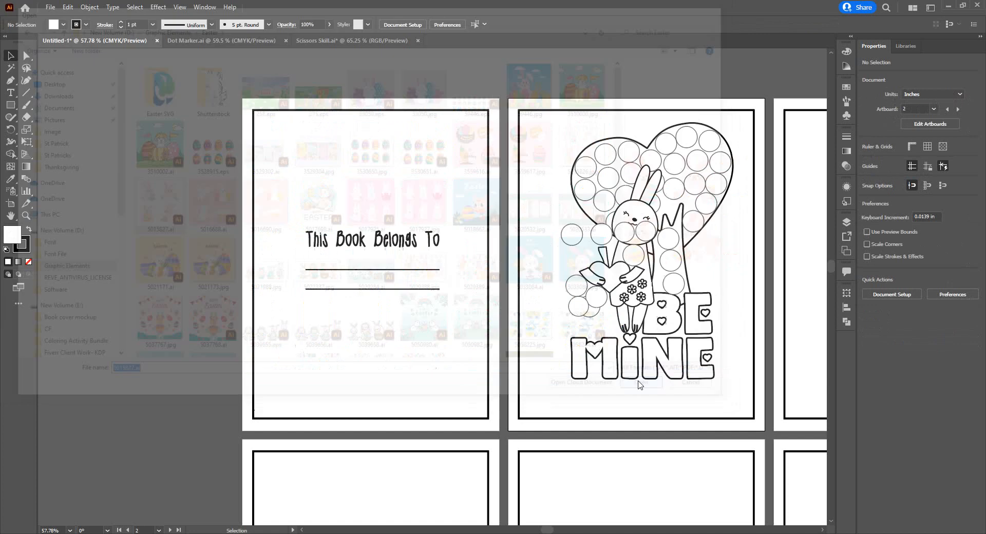
click(545, 286)
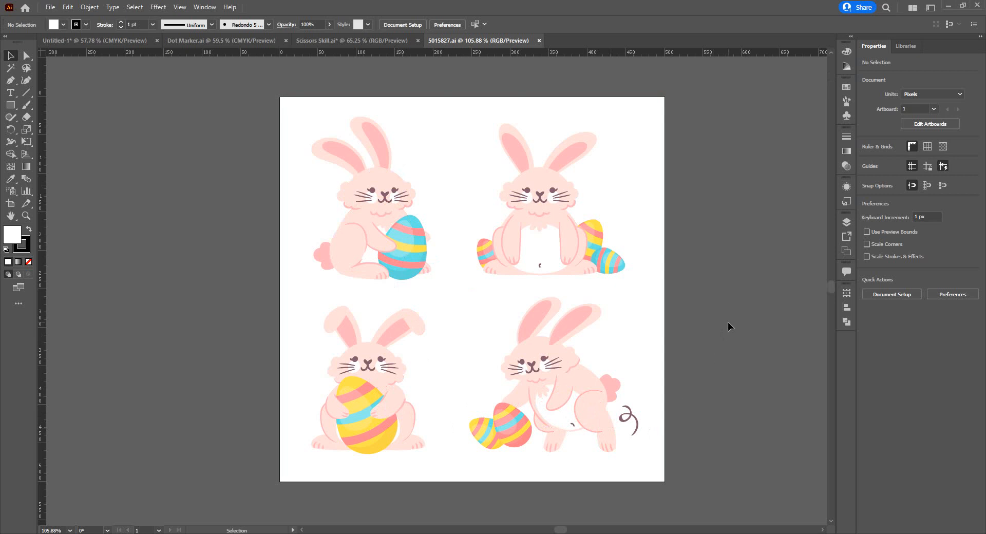
Step: Copy the bunny hugging the yellow egg above "This Book Belongs To" on the first page and convert it to grayscale
click(378, 391)
drag(148, 99, 373, 182)
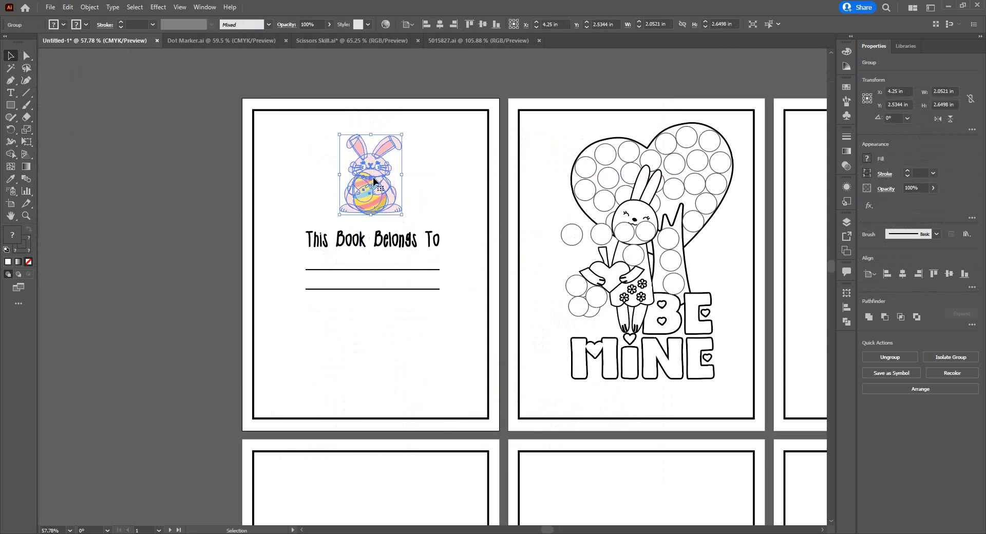
click(65, 9)
mouse_move(221, 199)
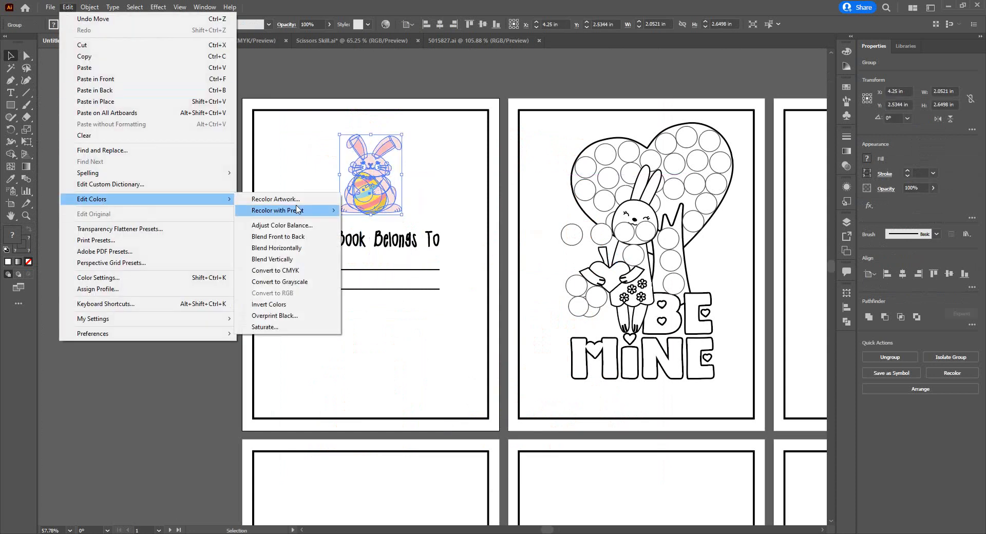
click(280, 282)
click(267, 190)
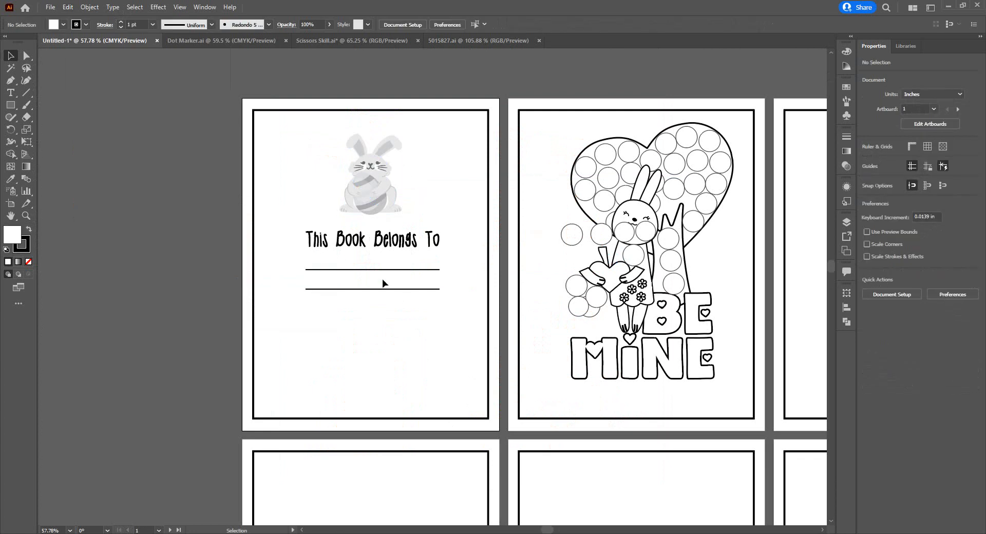
Step: Move the grayscale bunny down so it sits just above the "This Book Belongs To" text
key(z)
drag(377, 265, 457, 289)
drag(354, 141, 354, 160)
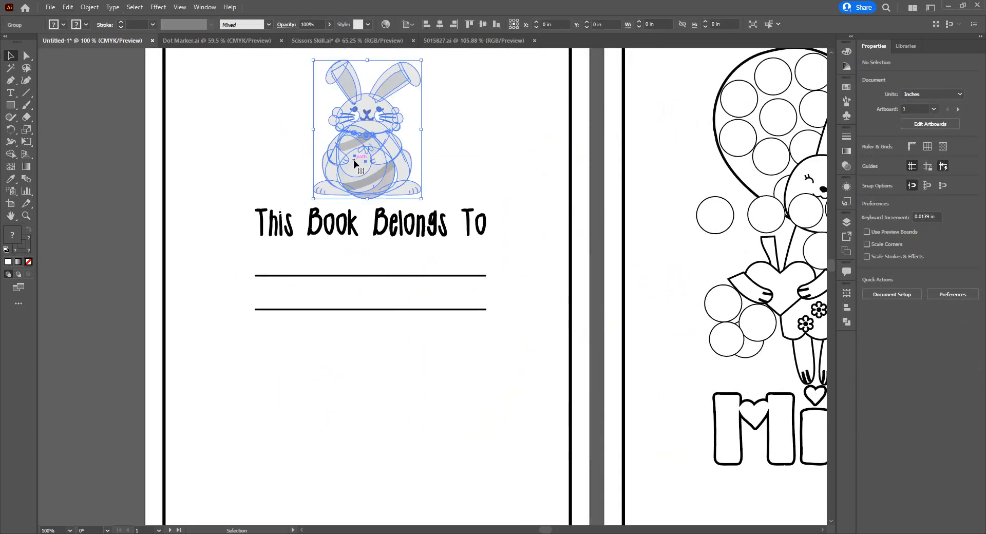
key(ctrl+space)
drag(425, 147, 373, 171)
click(172, 177)
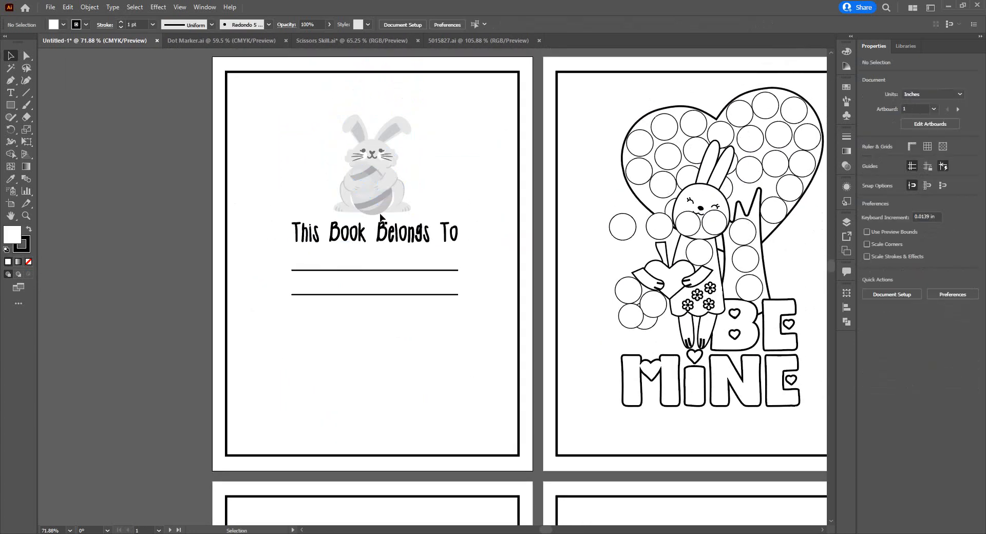
Step: Ungroup the bunny holding the blue egg in 5015827.ai and copy its striped egg to the "This Book Belongs To" page
click(476, 37)
click(411, 253)
right_click(415, 254)
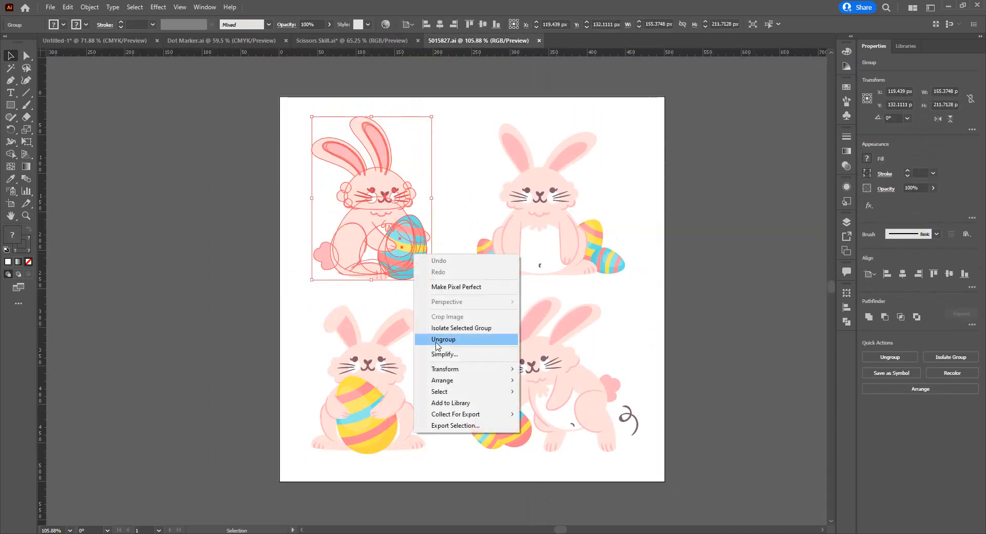
click(436, 340)
click(443, 302)
click(412, 251)
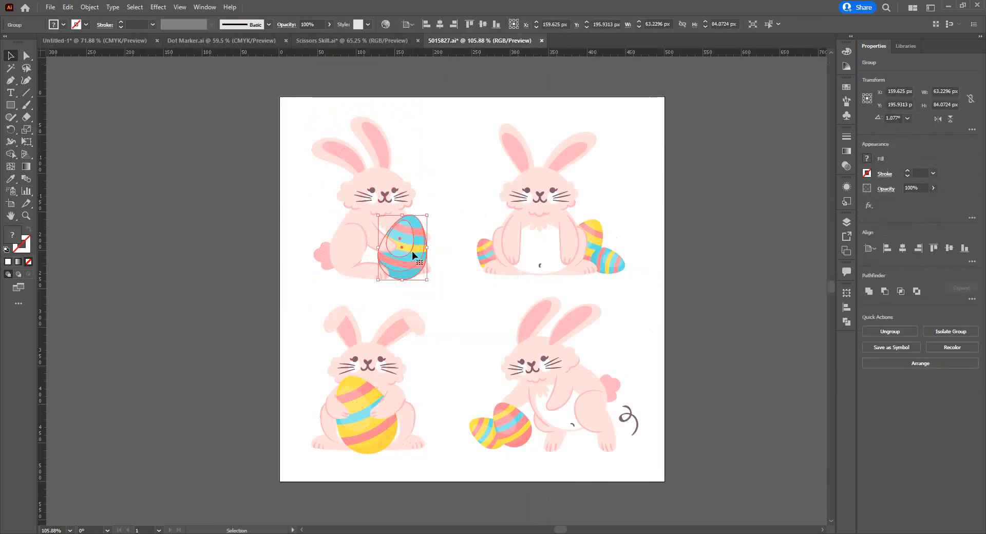
drag(411, 251, 110, 45)
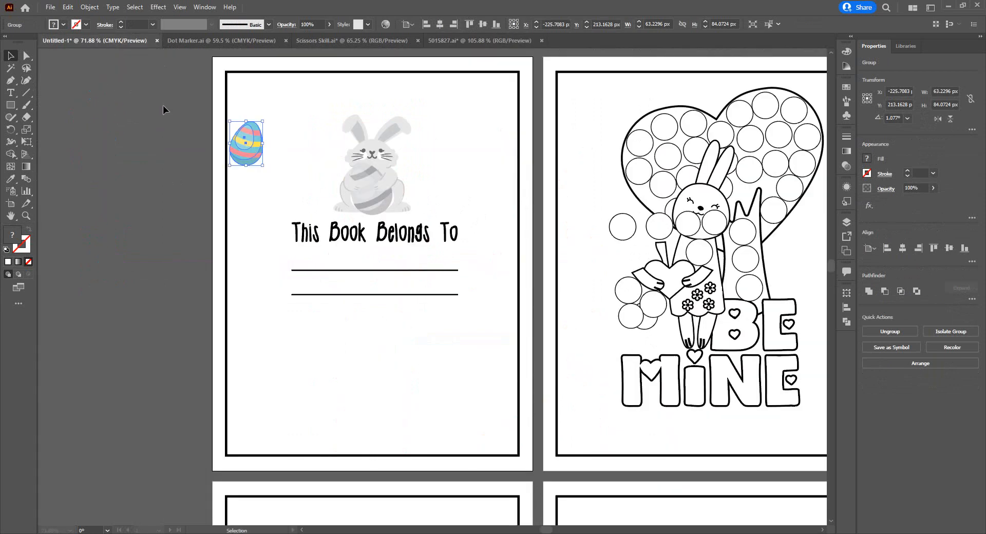
Step: Convert the copied egg to grayscale and place it inside the upper-left corner of the page border
click(50, 6)
mouse_move(77, 208)
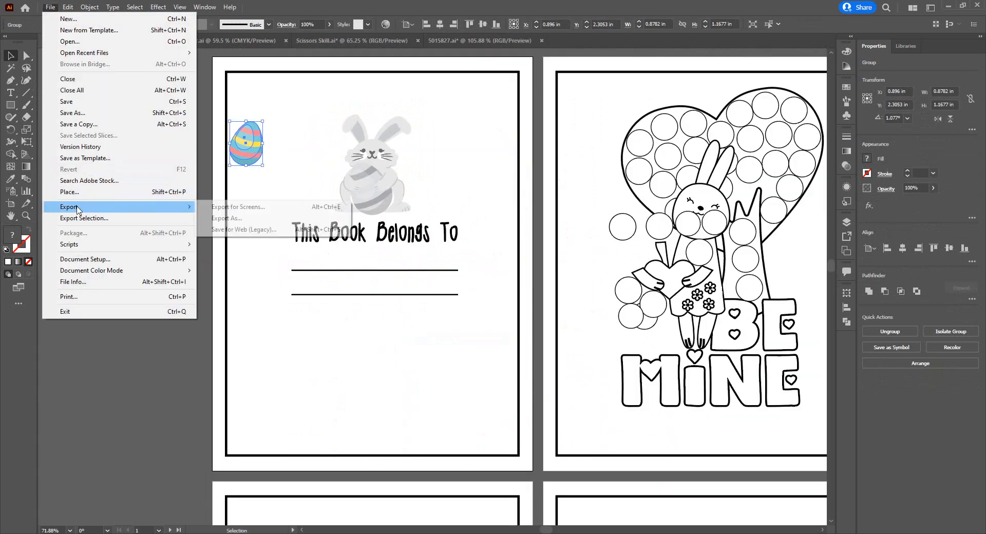
mouse_move(67, 6)
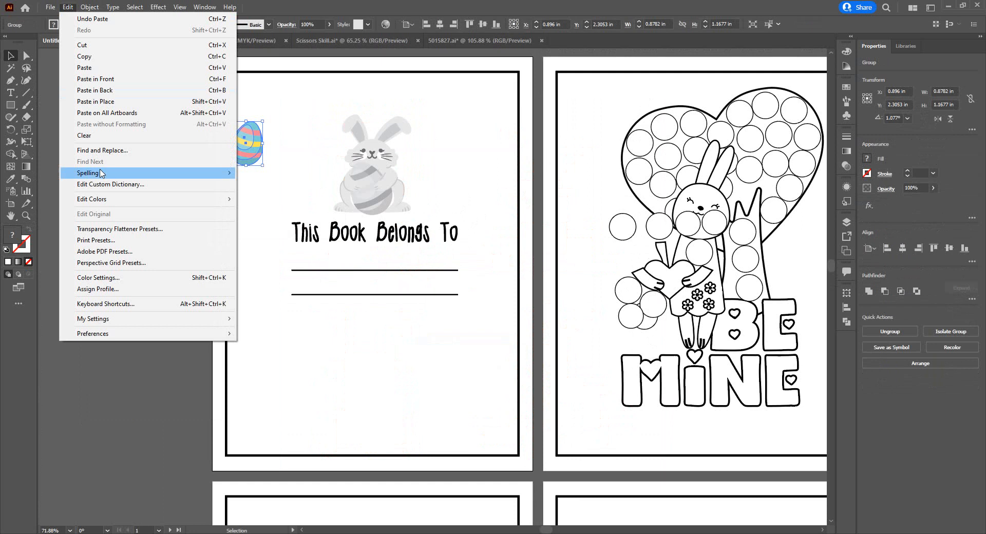
mouse_move(103, 199)
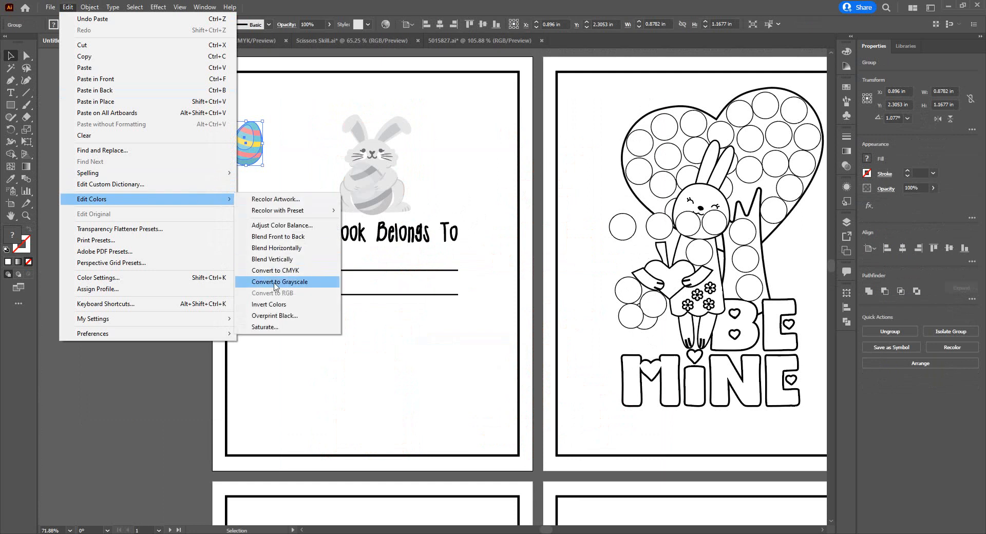
click(275, 282)
click(209, 177)
drag(248, 144, 257, 107)
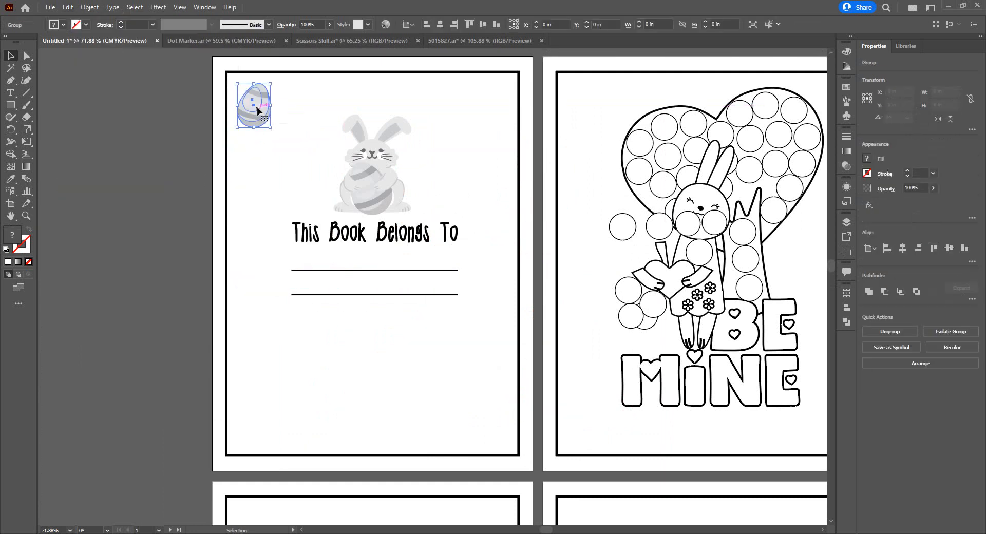
click(227, 142)
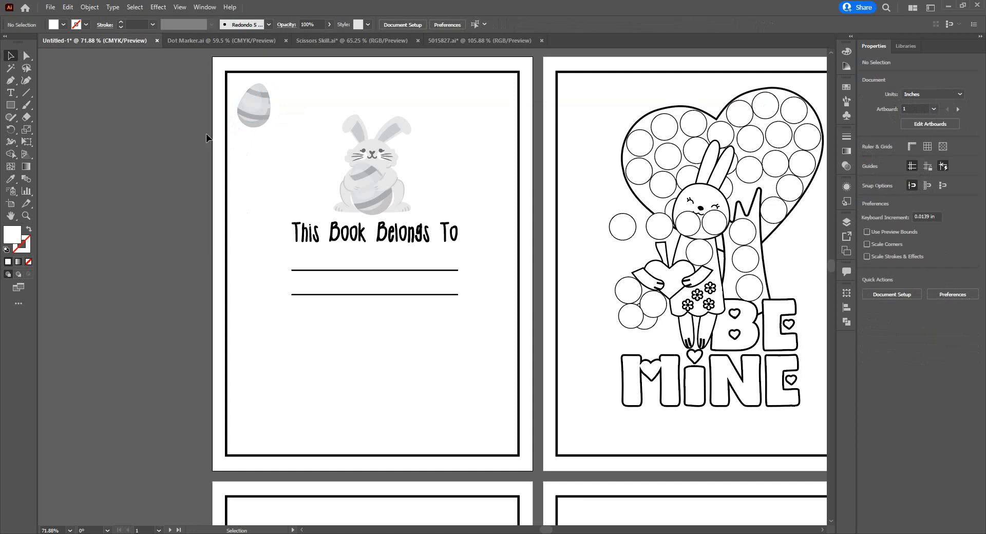
Step: Build a column of seven alternately tilted eggs down the page's left edge and copy the column to the right edge
drag(249, 114, 294, 165)
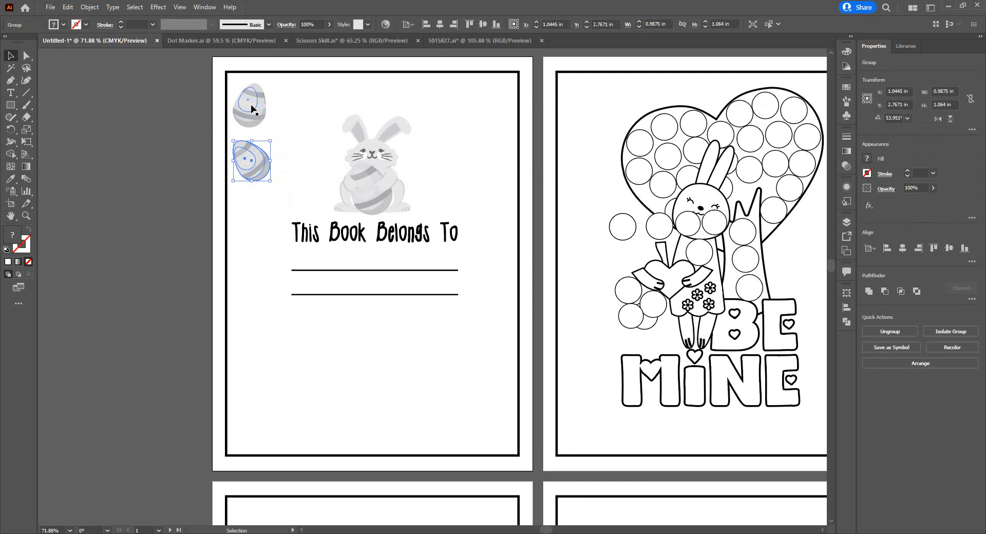
shift+click(249, 109)
drag(250, 109, 243, 222)
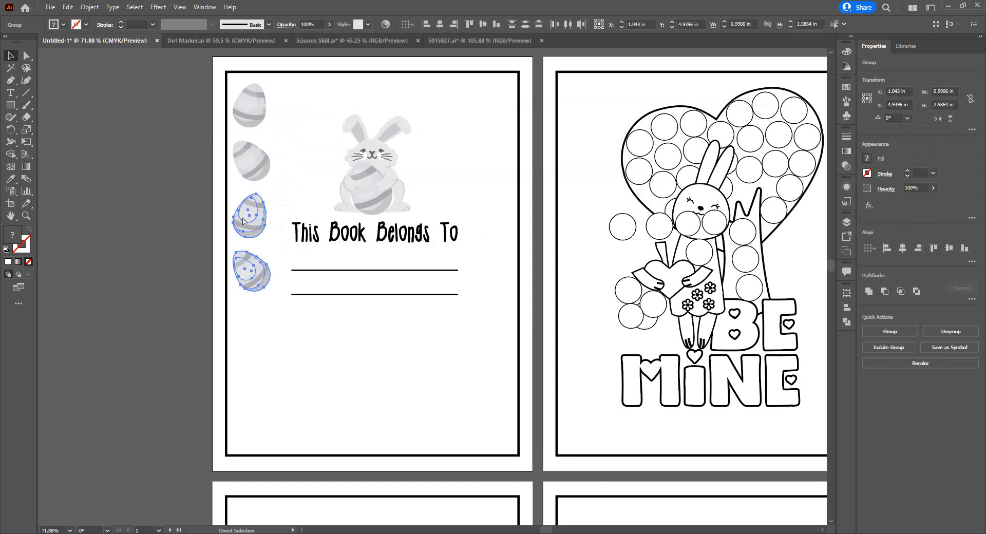
click(279, 336)
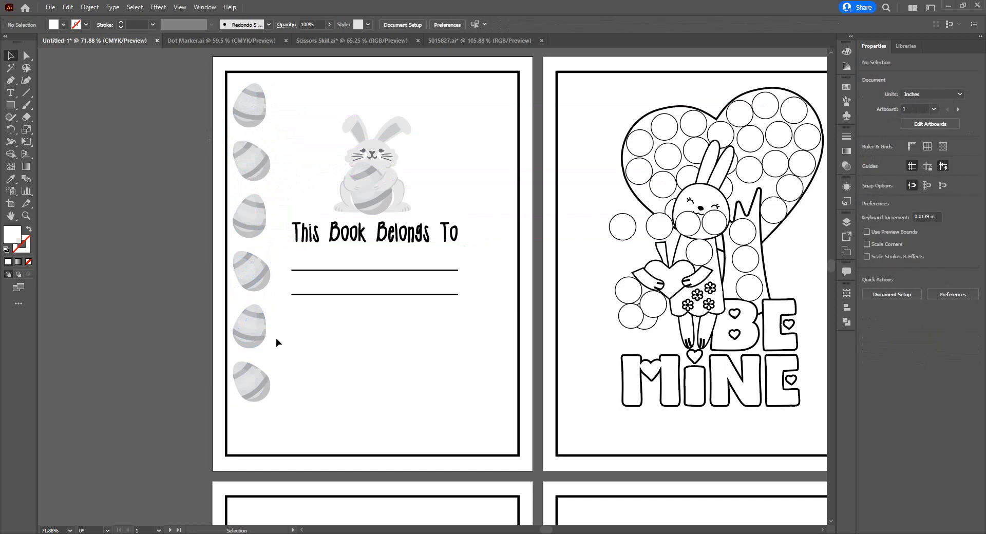
drag(248, 329, 240, 430)
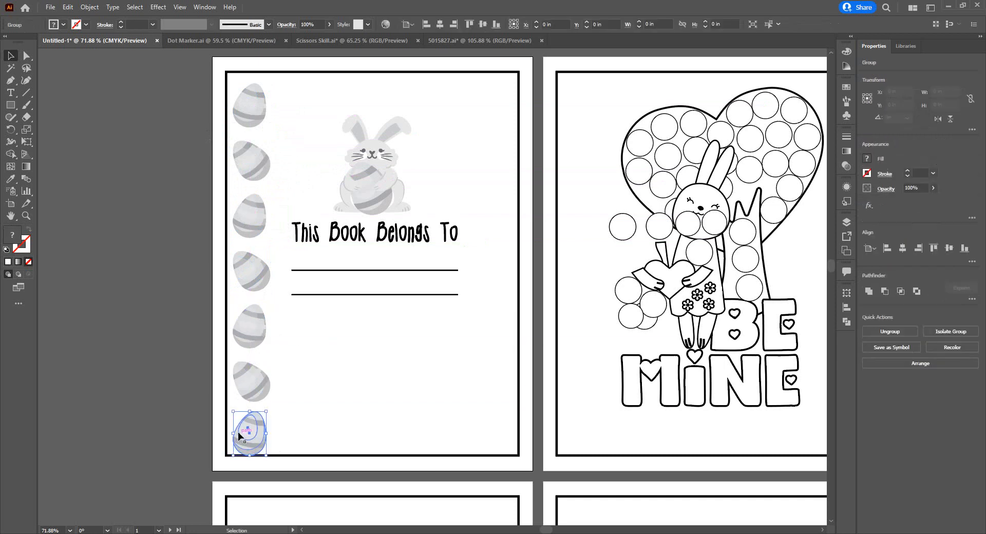
drag(242, 109, 499, 452)
click(141, 199)
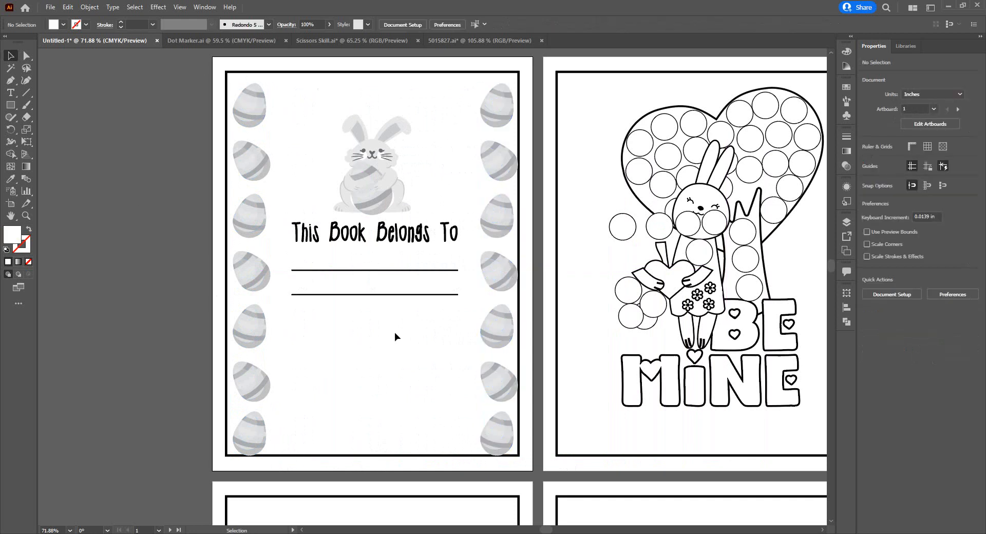
Step: Scatter four egg copies below the name lines and vary their rotation and position
drag(253, 386, 396, 427)
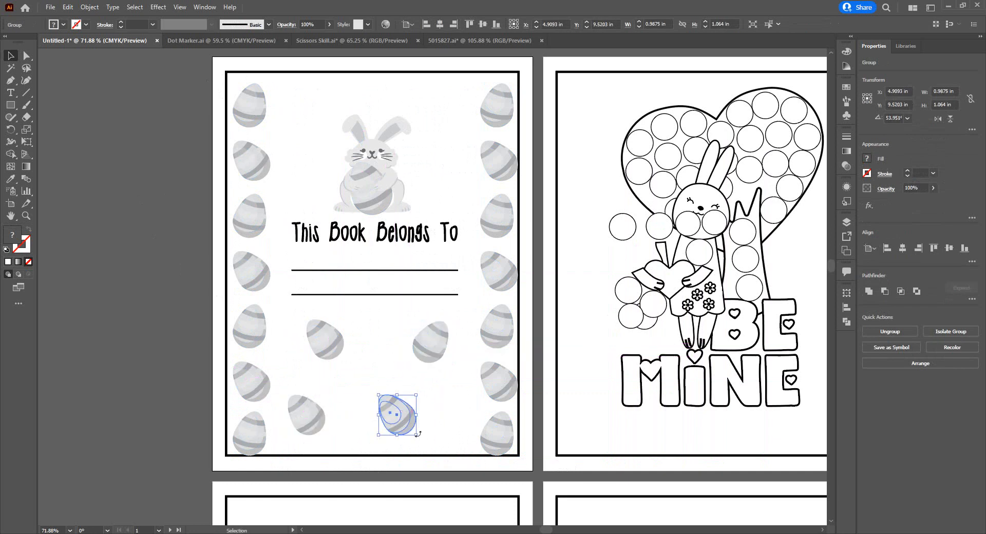
click(325, 340)
mouse_move(342, 365)
mouse_down()
mouse_move(310, 373)
mouse_move(337, 355)
mouse_up()
click(303, 417)
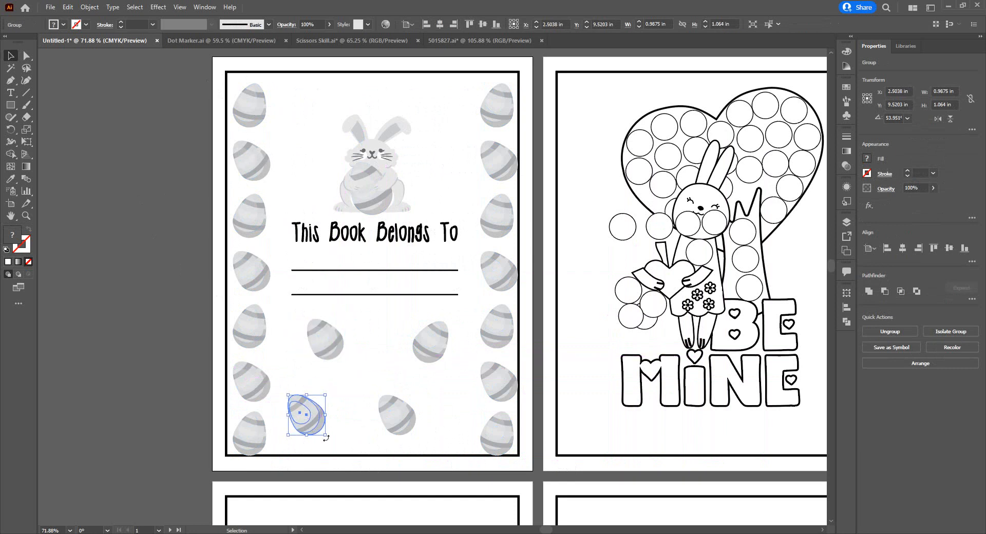
drag(325, 438, 284, 442)
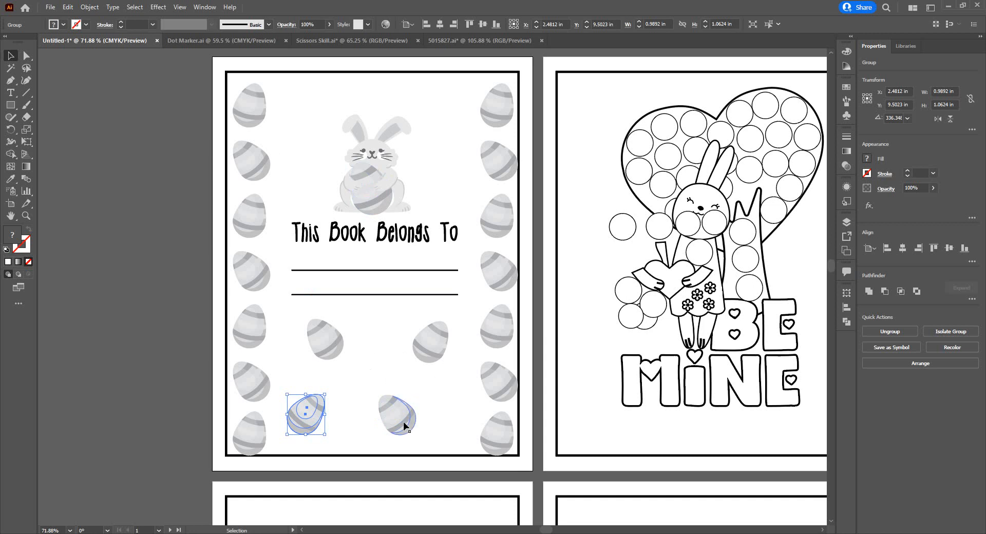
drag(396, 412, 379, 405)
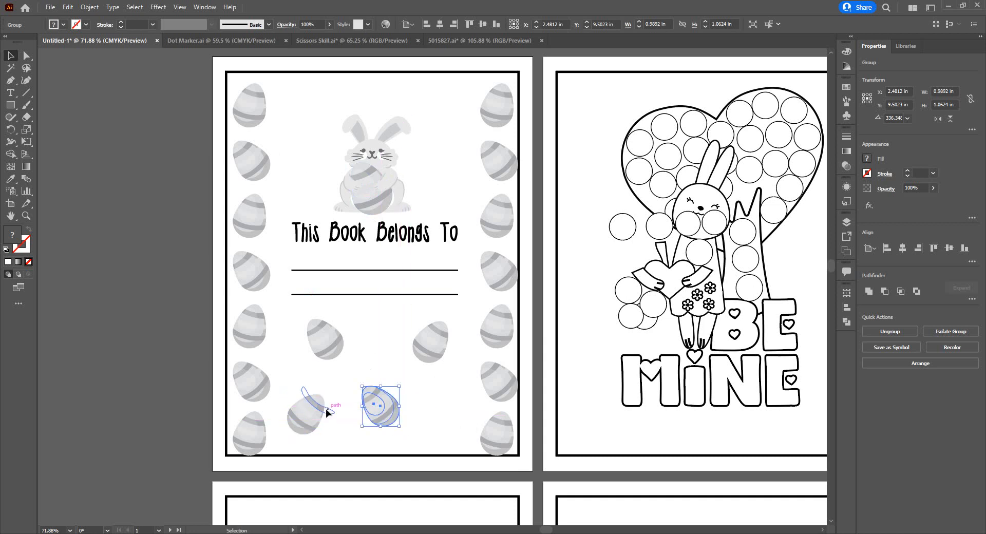
drag(313, 410, 328, 416)
mouse_move(391, 419)
mouse_down()
mouse_move(390, 411)
mouse_move(404, 412)
mouse_up()
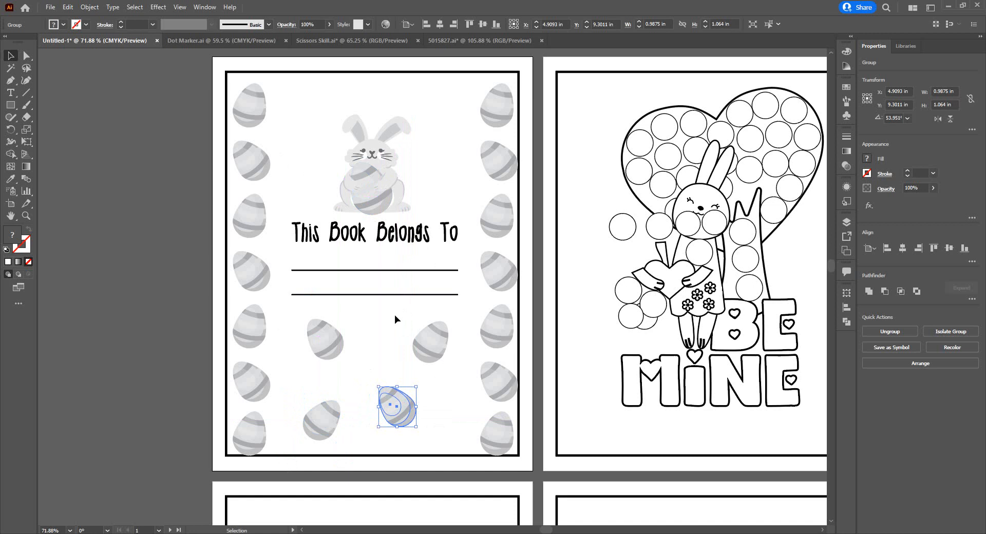
Step: Lock the border rectangle on the third page
drag(353, 131, 334, 164)
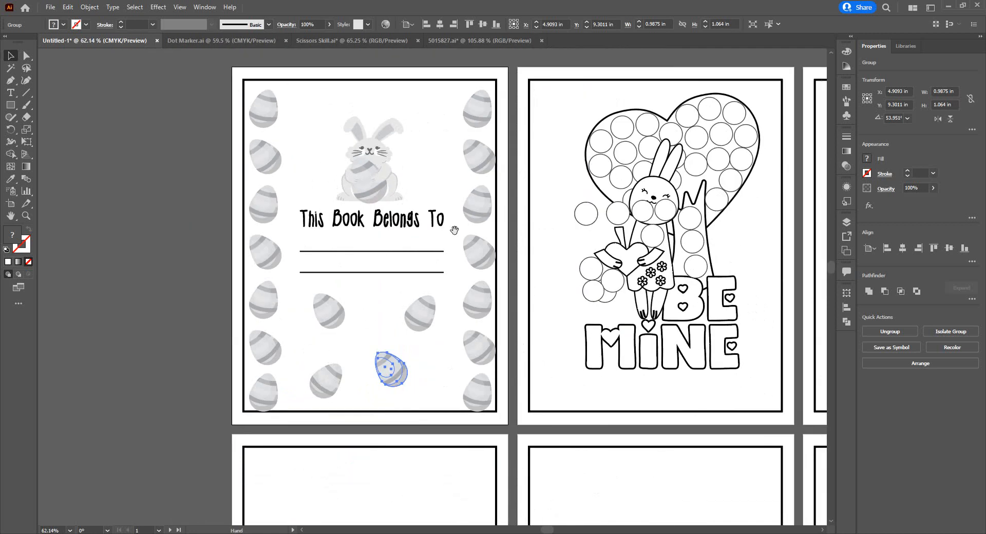
drag(455, 230, 364, 248)
scroll(370, 227, down, 3)
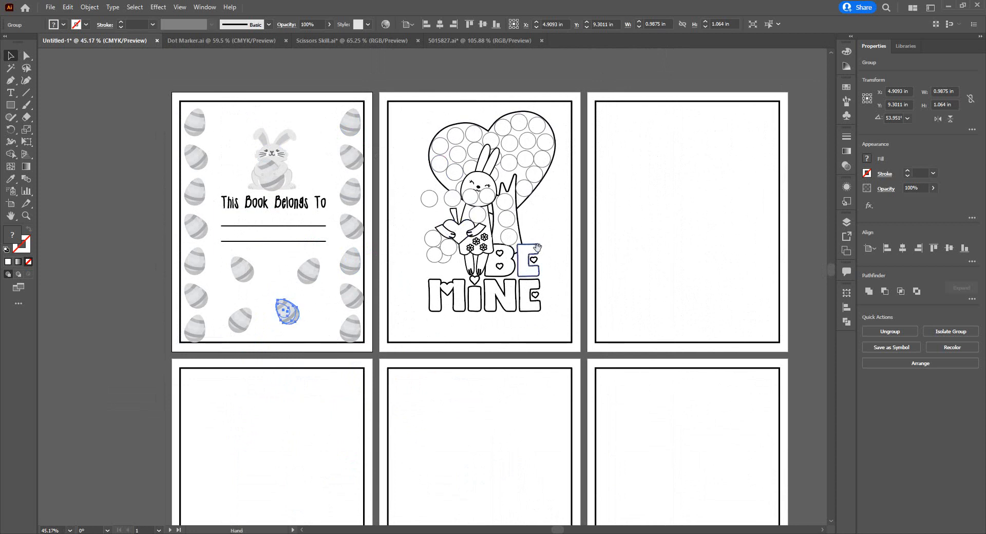
drag(534, 246, 400, 240)
drag(273, 121, 408, 308)
drag(446, 233, 615, 283)
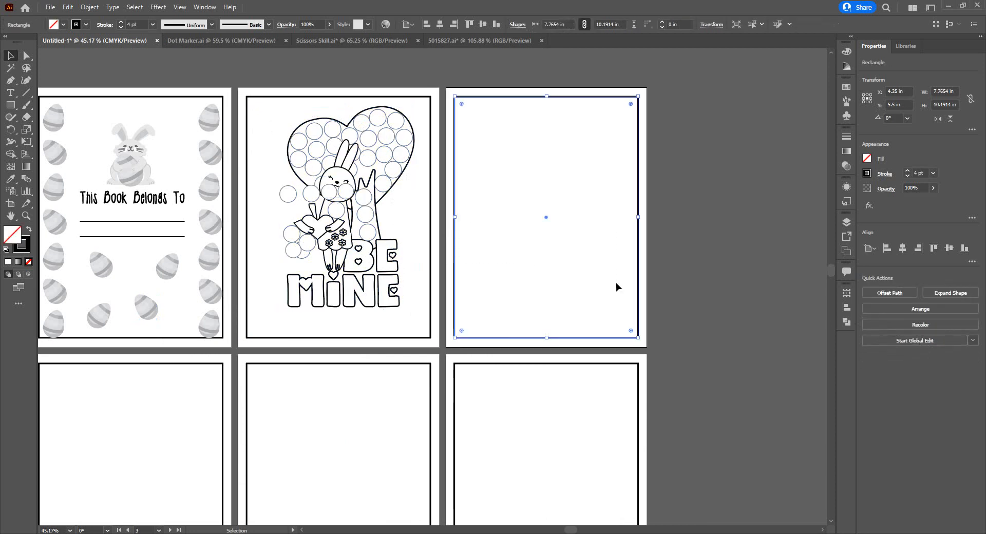
key(ctrl+2)
Step: Delete the whole "Be Mine" bunny artwork from the second page
drag(266, 122, 584, 255)
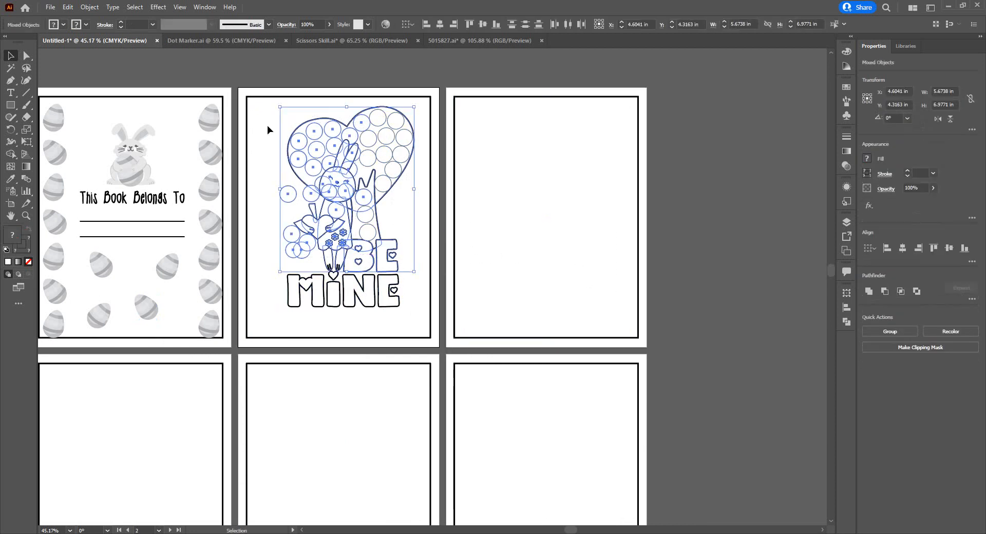
drag(267, 120, 407, 315)
key(Delete)
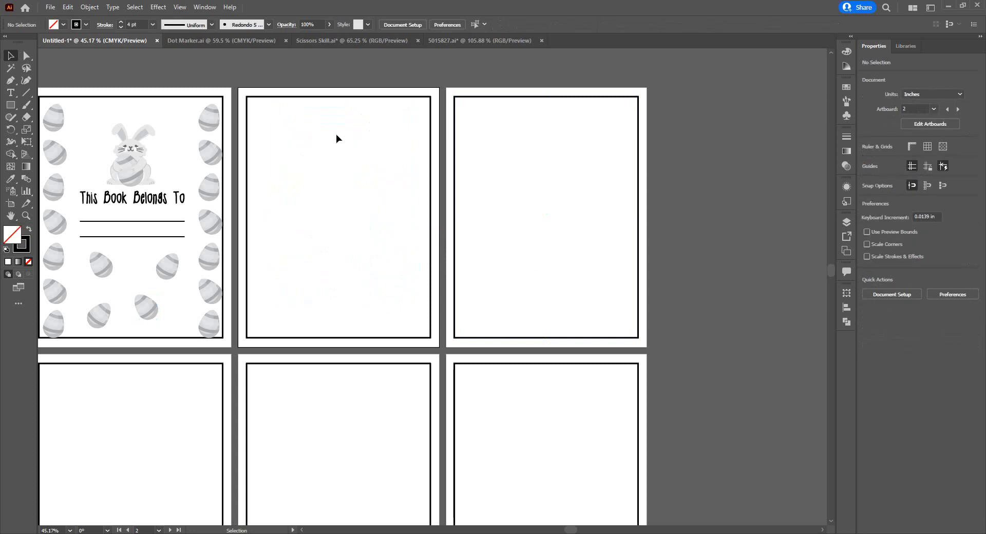
Step: Copy the complete two-bunny "Be Mine" artwork from Dot Marker.ai and center it inside the third page's border
click(216, 41)
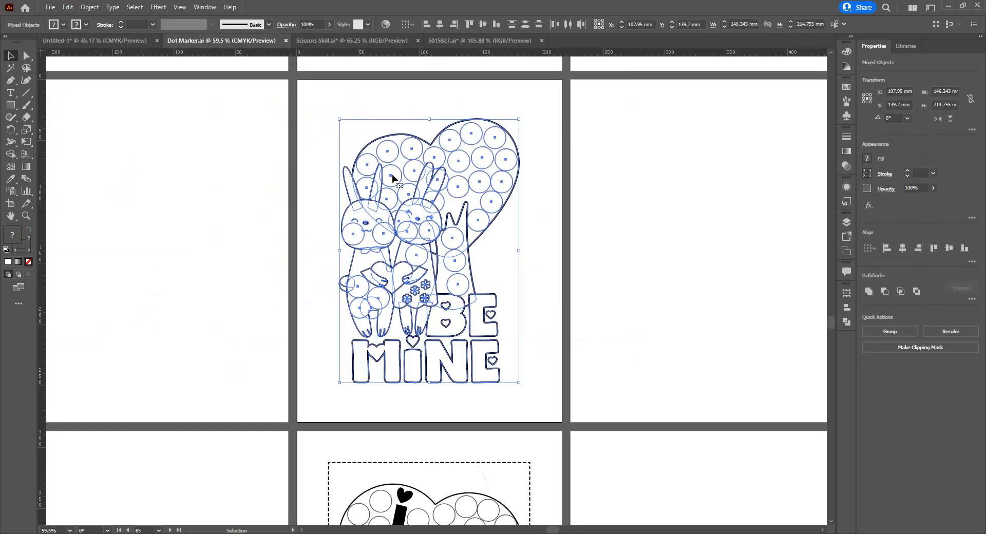
drag(368, 120, 502, 251)
scroll(575, 248, up, 1)
click(427, 301)
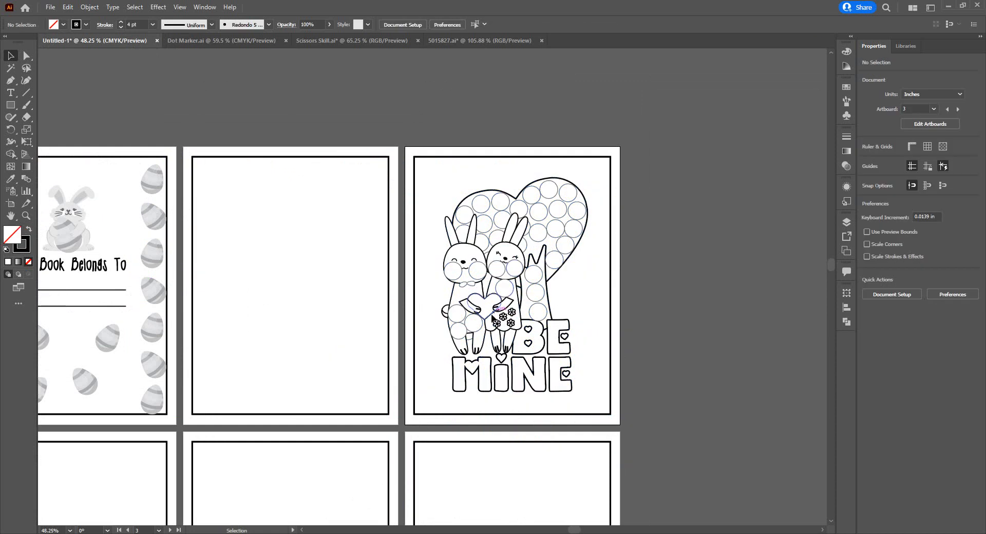
drag(485, 352, 607, 235)
scroll(607, 235, down, 3)
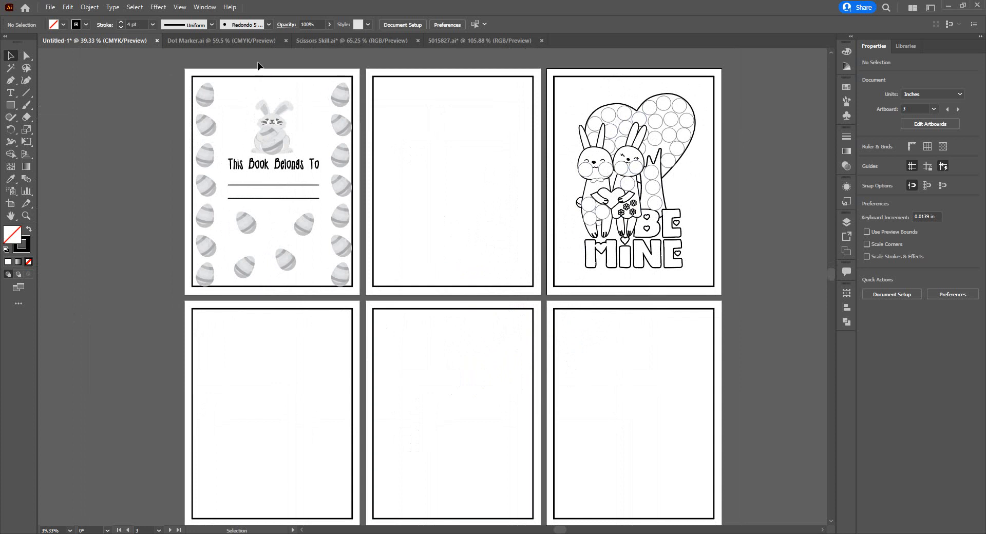
Step: Copy the entire "Let's Color and Cut the Boat" worksheet from Scissors Skill.ai onto the fourth page of the book
click(325, 41)
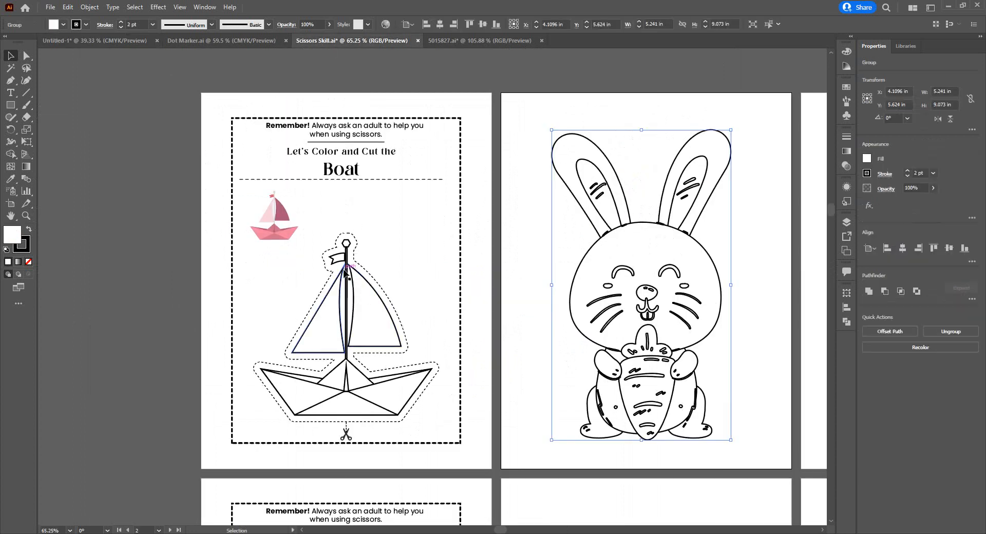
drag(216, 111, 456, 422)
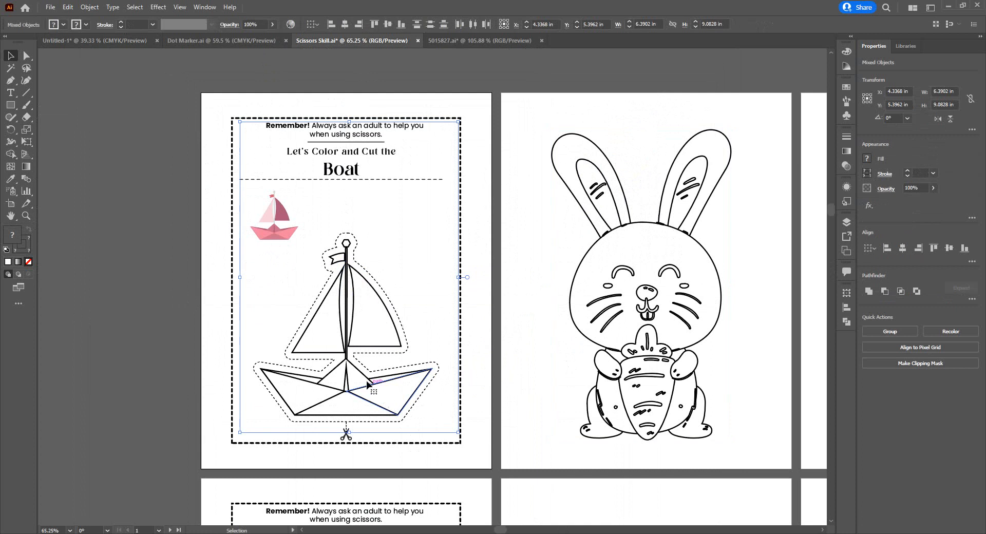
drag(222, 116, 474, 450)
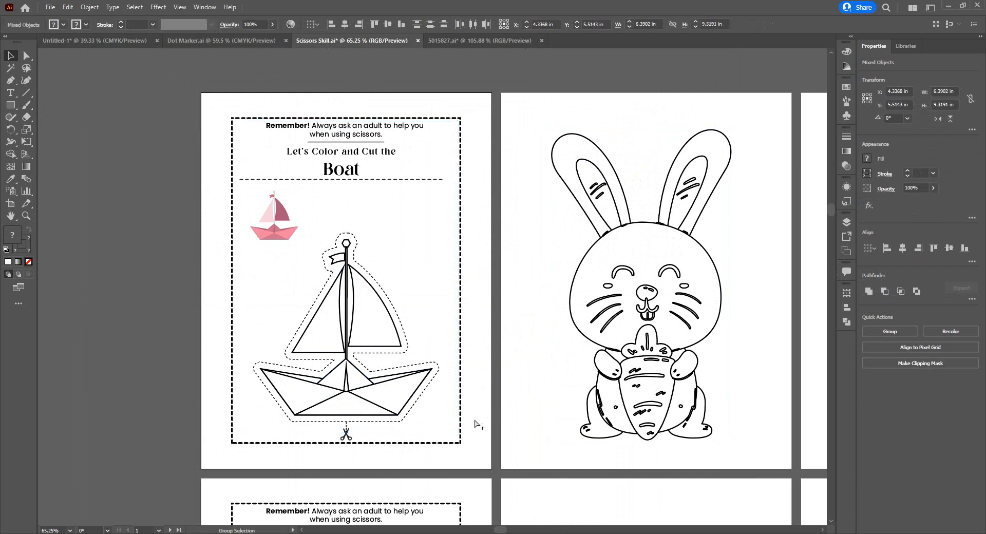
click(477, 424)
drag(220, 103, 458, 449)
drag(346, 350, 288, 406)
drag(288, 340, 404, 203)
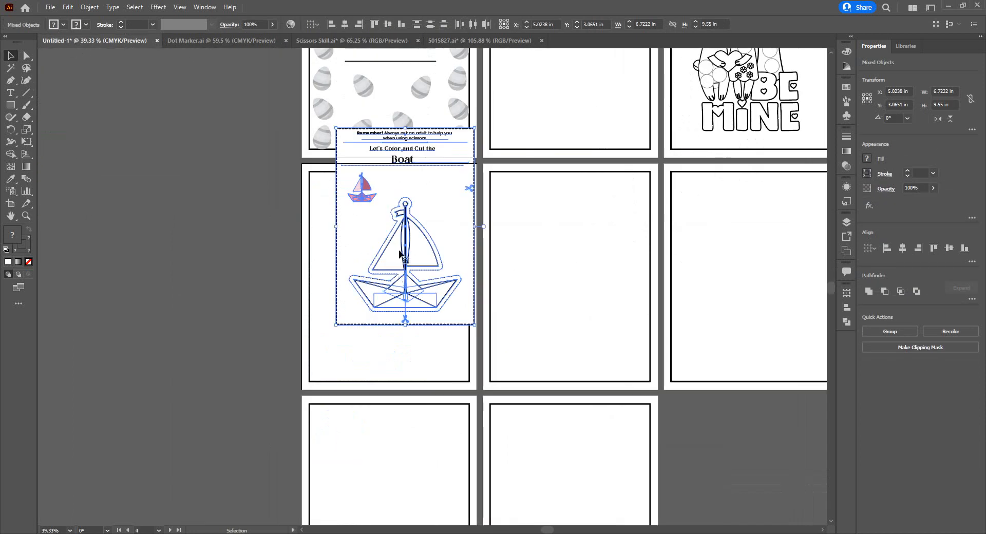
drag(407, 246, 388, 295)
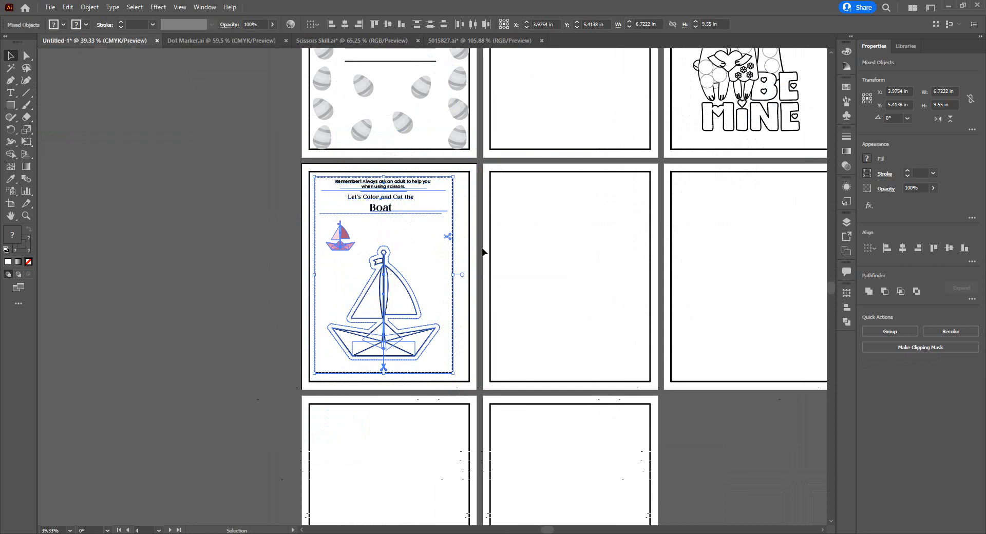
Step: Delete the solid border rectangle around the boat worksheet on the fourth page
click(470, 253)
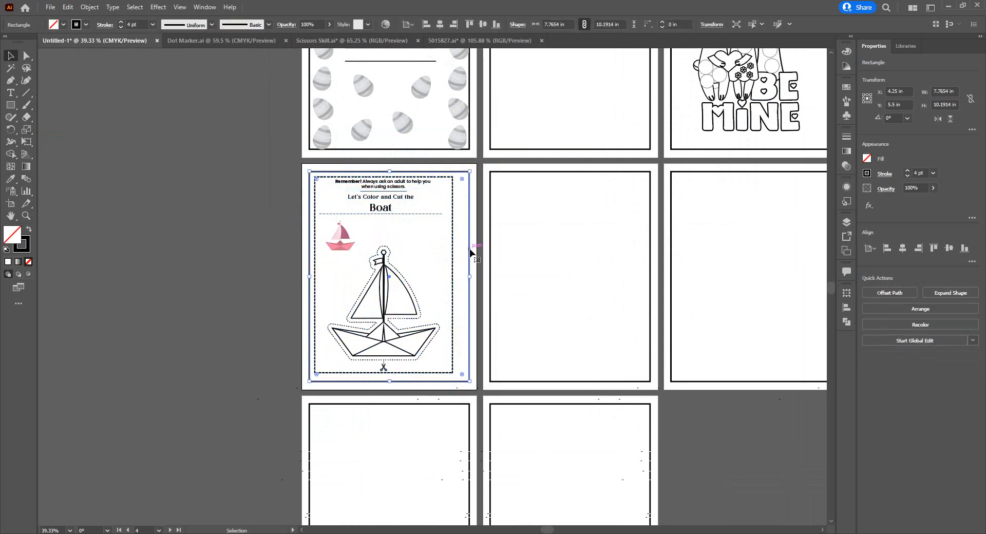
click(469, 253)
Step: Group the boat worksheet with its dashed frame and center it horizontally and vertically on the fourth artboard
drag(307, 175, 458, 375)
key(a)
key(ctrl+g)
key(v)
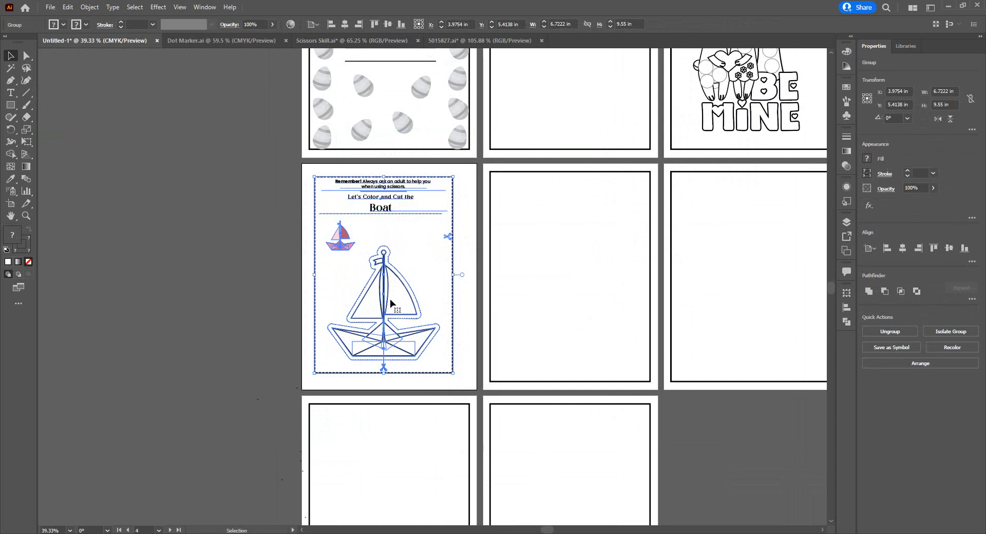
drag(386, 302, 393, 304)
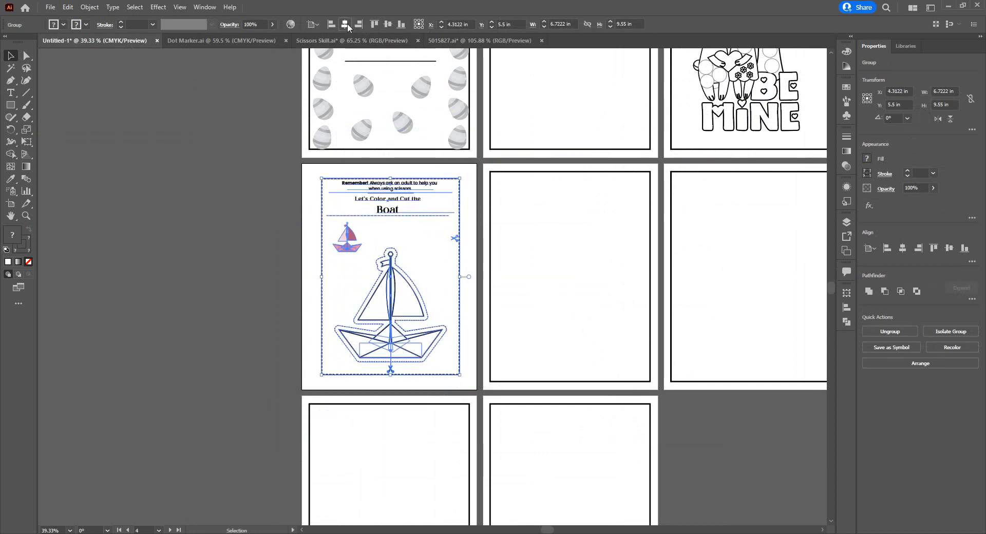
click(252, 165)
Step: Ungroup the boat worksheet on the fourth page
click(352, 40)
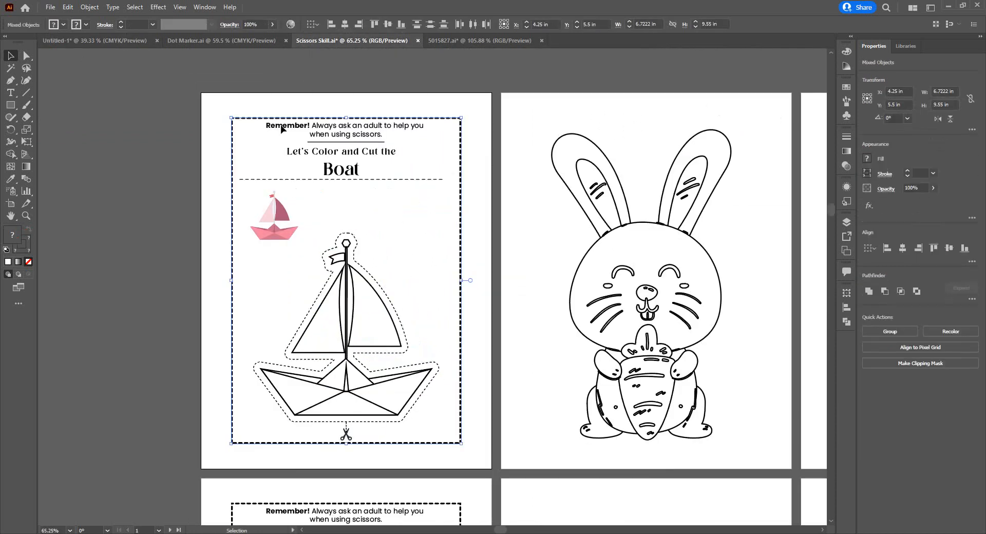
click(114, 40)
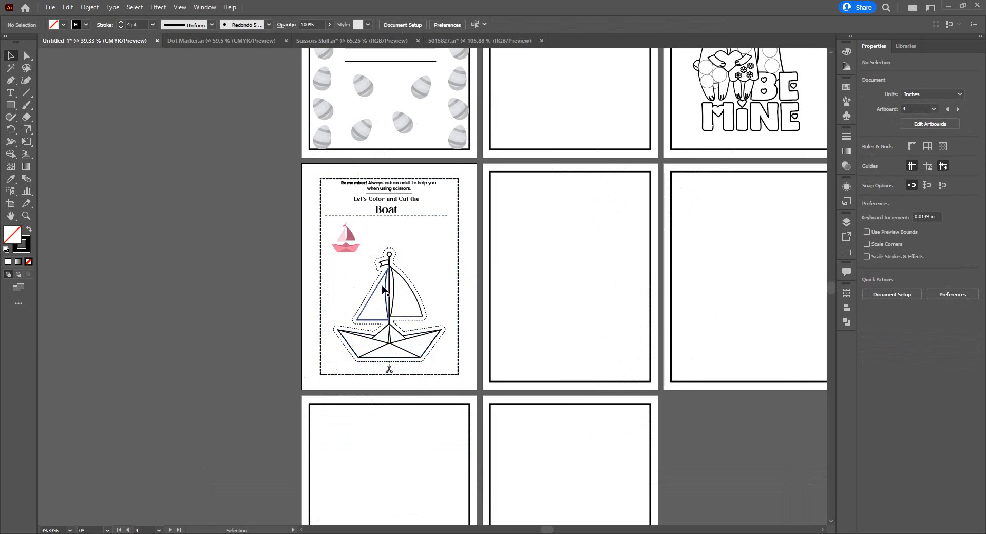
drag(396, 314, 501, 311)
drag(508, 270, 498, 293)
right_click(554, 300)
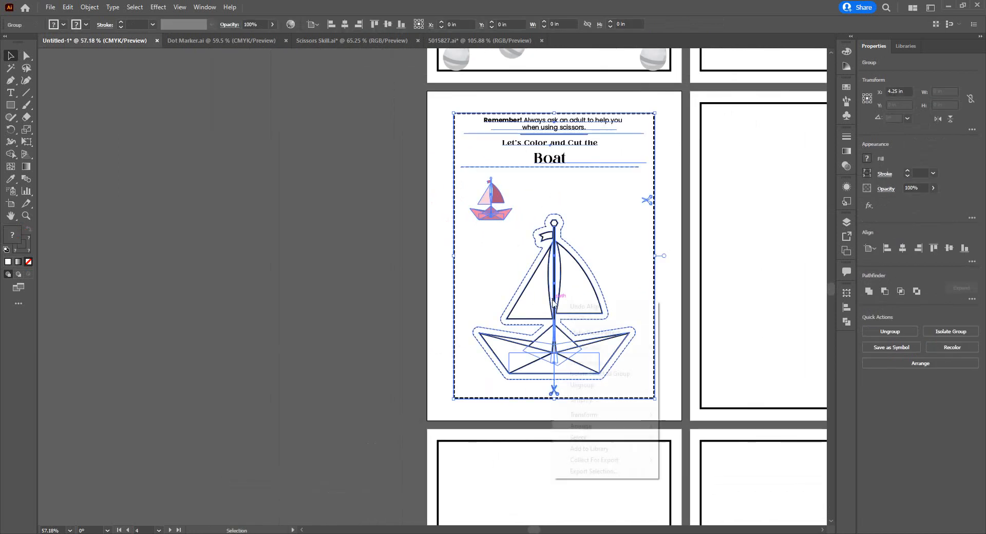
click(581, 385)
Step: Move the large line-art boat off the fourth page onto the empty pasteboard and ungroup it from its cut outline
click(555, 302)
drag(554, 302, 229, 265)
right_click(229, 263)
click(259, 348)
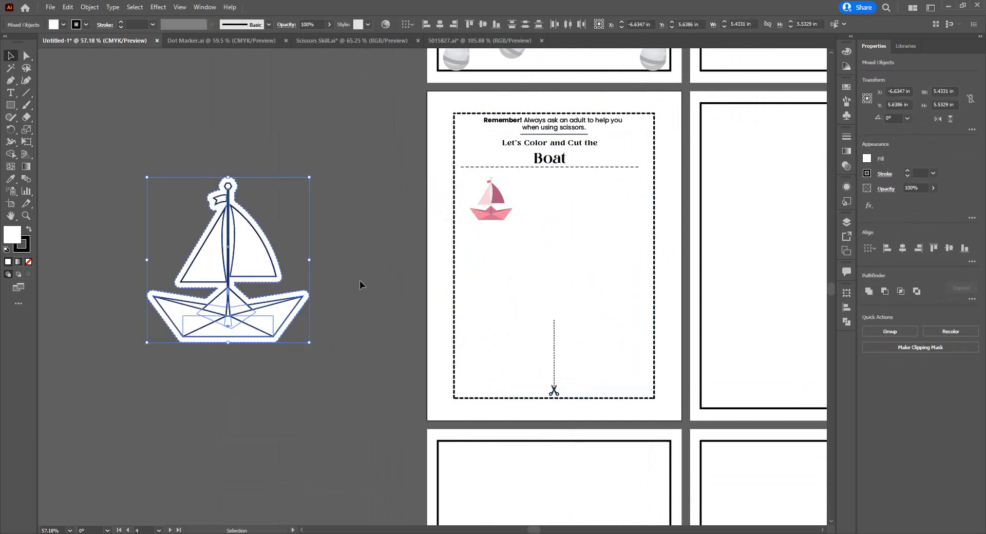
Step: Separate the boat drawing from its white dashed cut outline and delete that outline
click(361, 284)
click(247, 296)
drag(247, 296, 315, 470)
scroll(315, 470, down, 5)
scroll(314, 470, left, 2)
drag(264, 217, 205, 187)
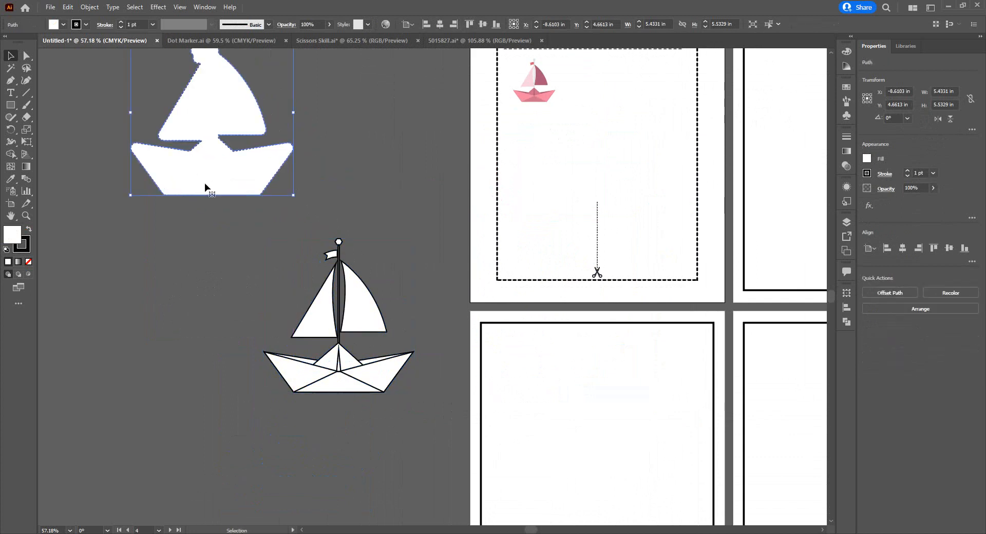
key(Delete)
drag(317, 313, 248, 199)
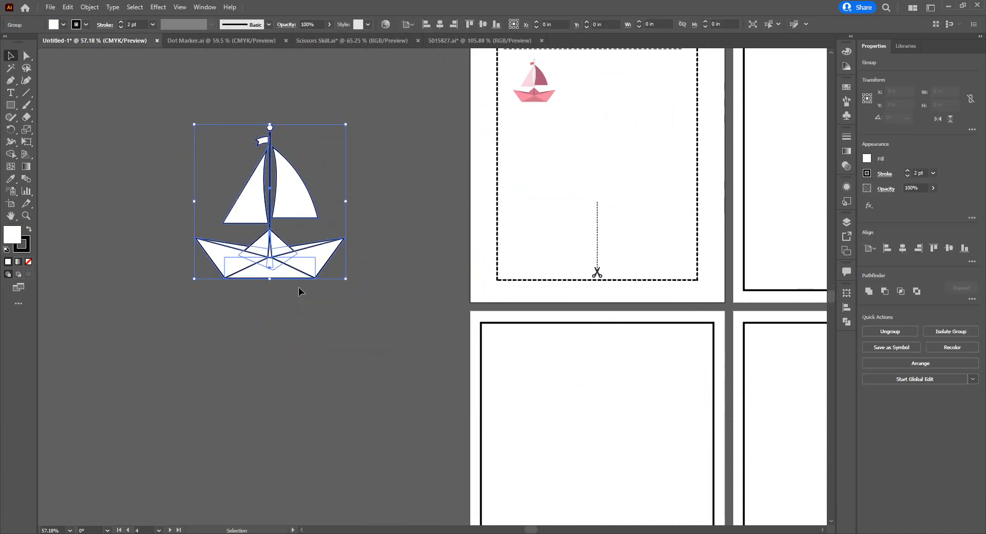
click(285, 285)
Step: Create an offset path around the boat group with a 0.1389 in offset and round joins
click(255, 201)
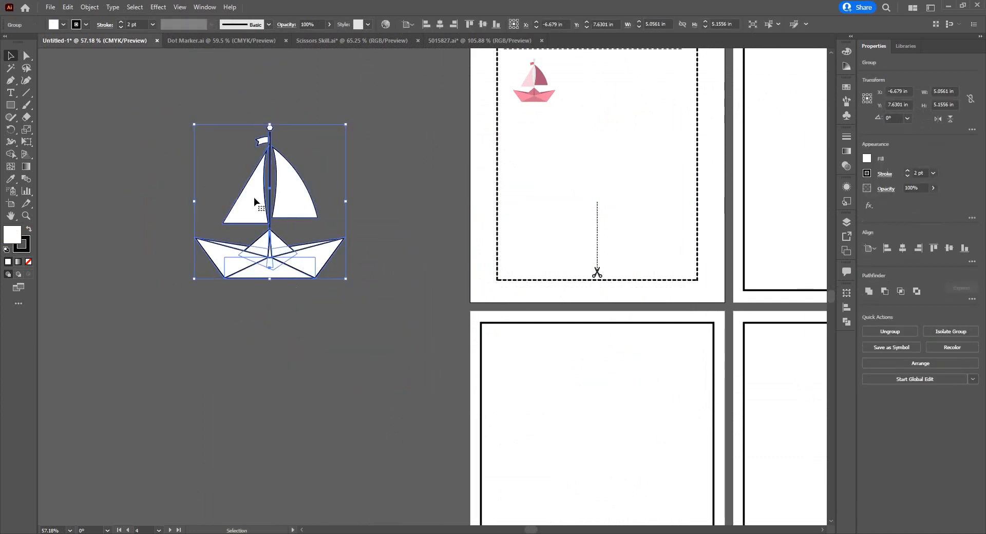
click(86, 12)
mouse_move(136, 253)
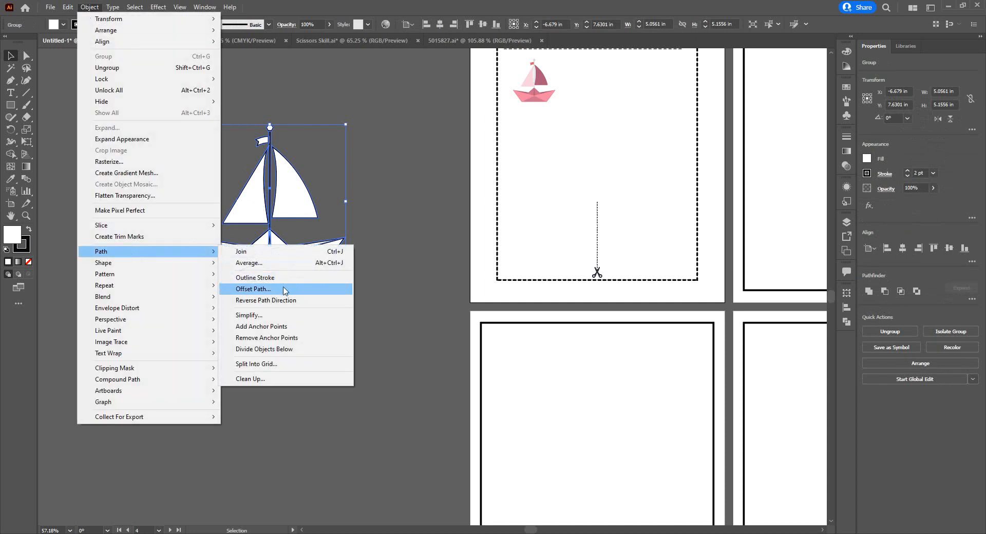
click(284, 290)
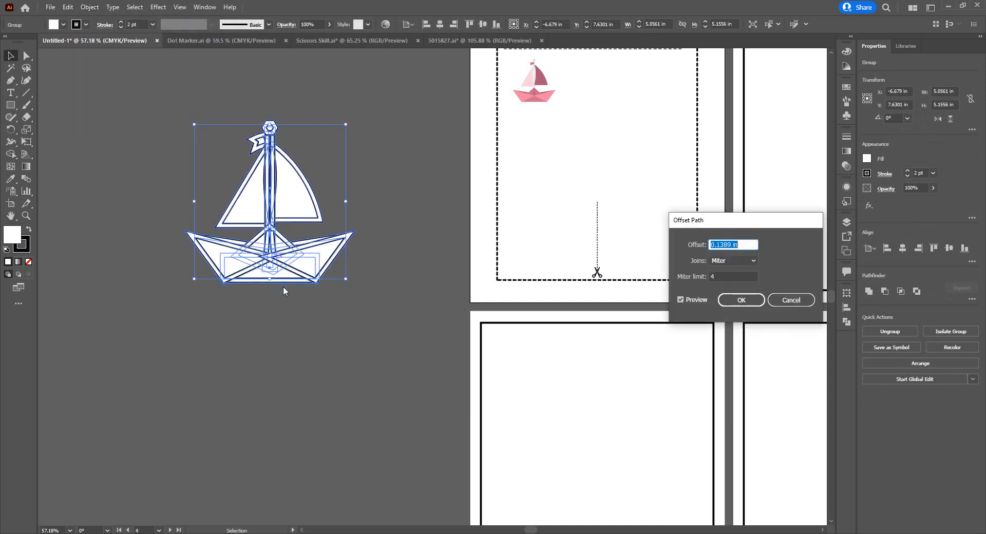
click(724, 260)
click(722, 286)
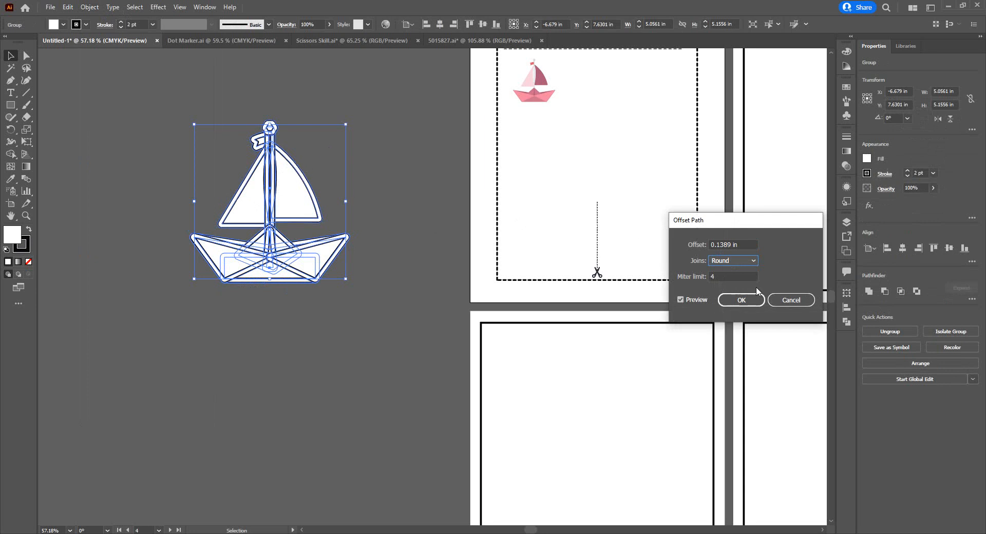
click(717, 245)
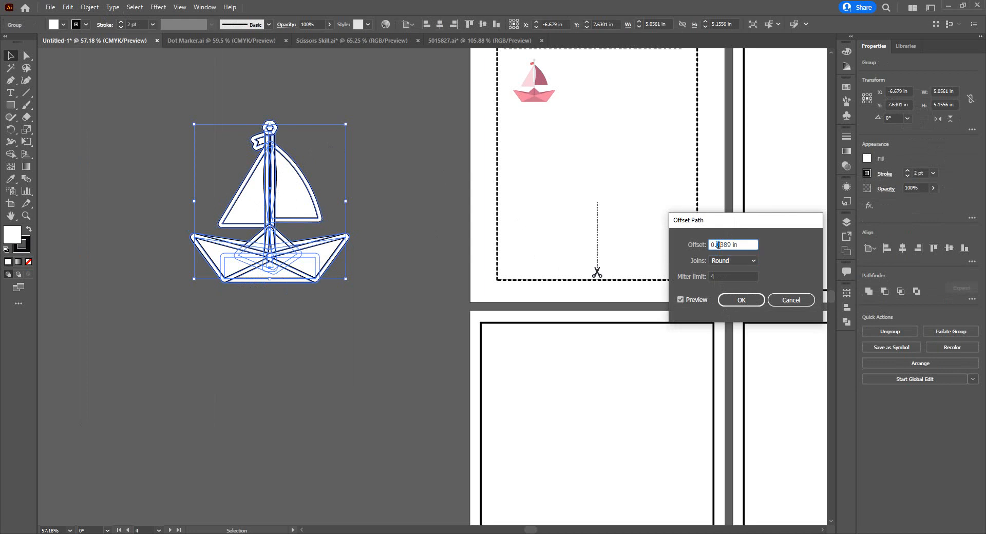
click(729, 302)
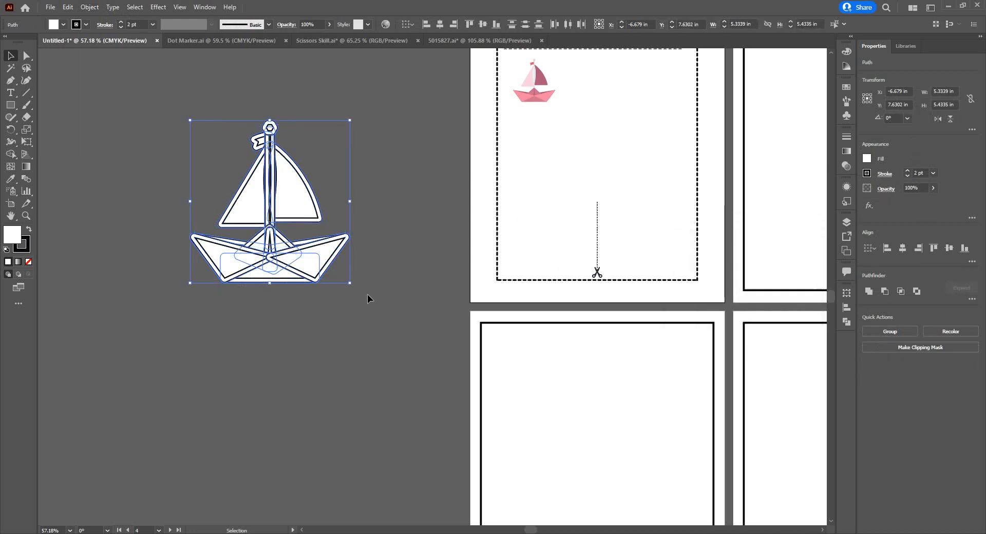
Step: Place the offset paths behind the boat drawing and unite them into a single outline shape
click(396, 311)
key(ctrl+z)
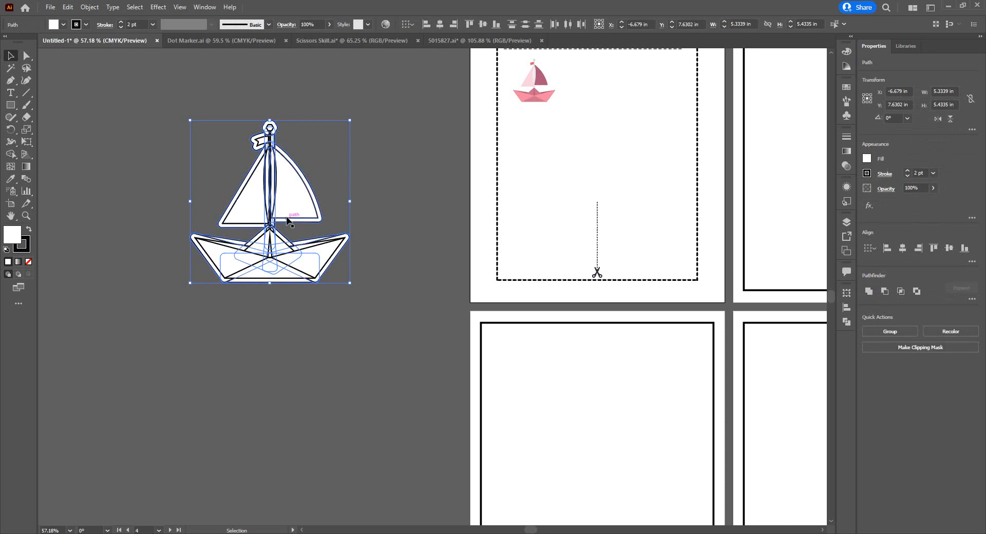
click(868, 292)
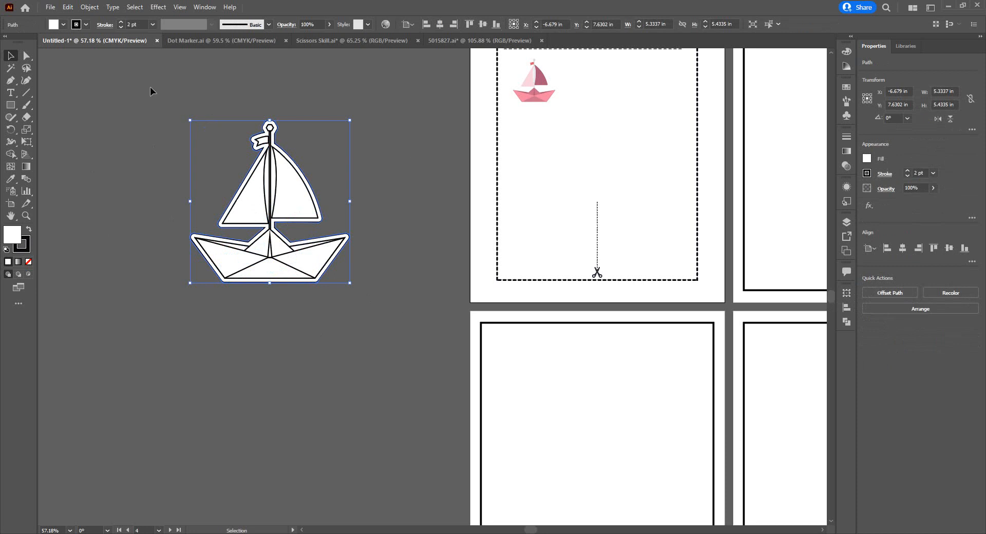
Step: Move the united outline aside from the boat drawing and undo the move
click(116, 62)
drag(232, 122, 440, 184)
drag(400, 142, 529, 134)
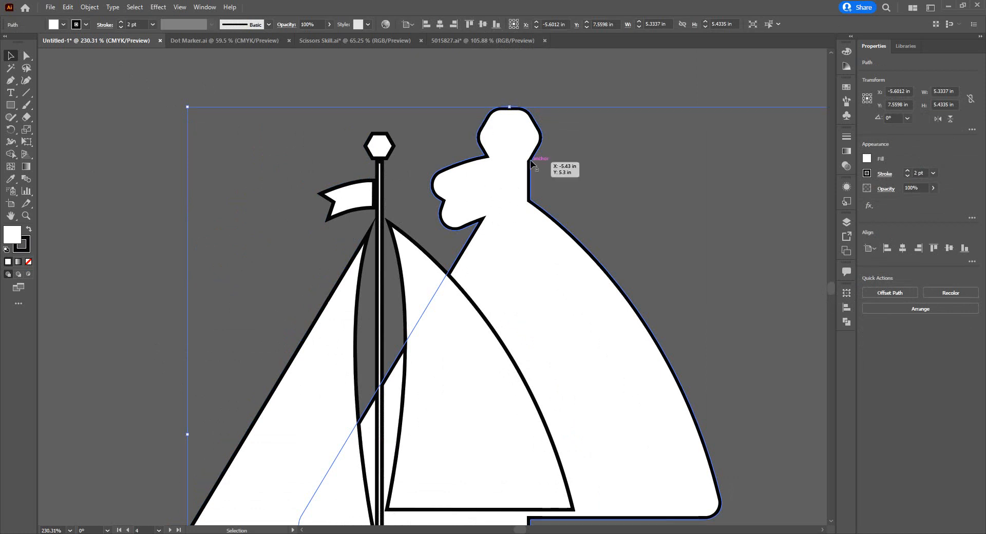
key(ctrl+z)
key(ctrl+z)
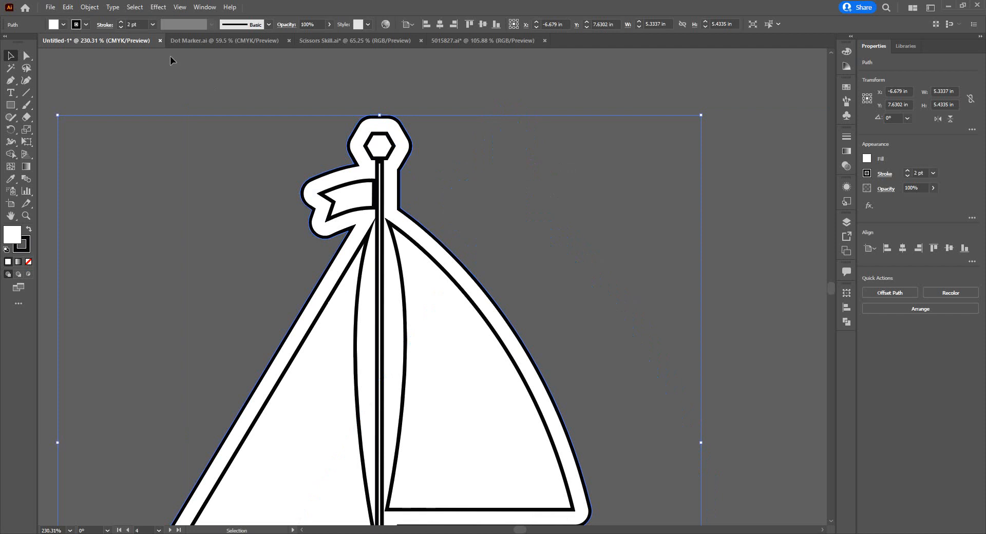
Step: Align the boat outline's 2 pt stroke to center and turn it into a dashed line
click(105, 25)
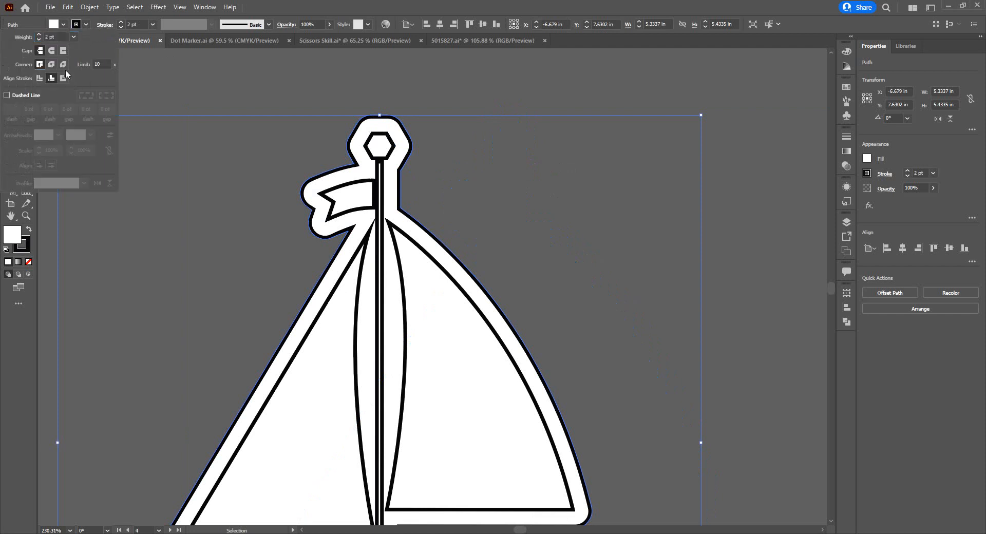
click(39, 78)
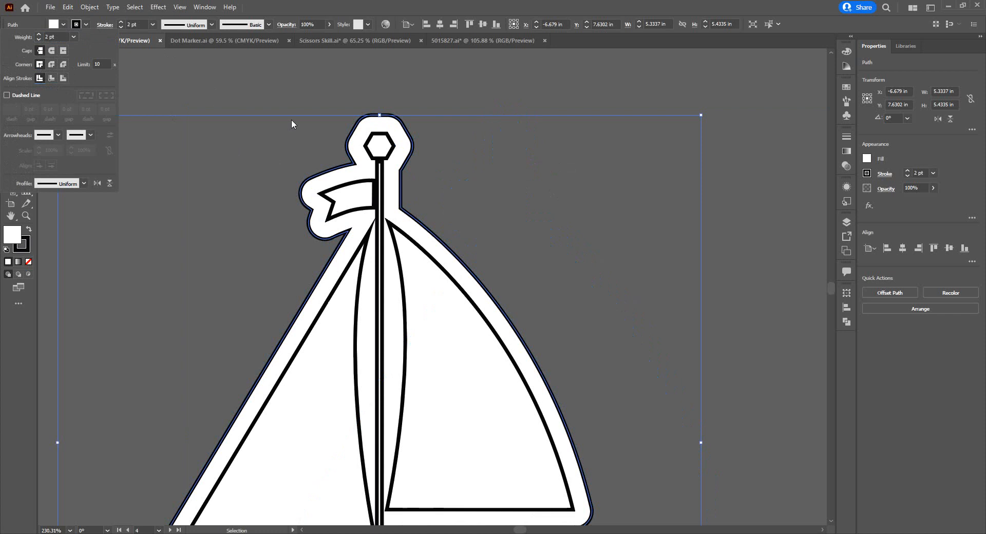
click(295, 101)
mouse_move(375, 106)
mouse_down()
mouse_move(541, 162)
mouse_move(380, 168)
mouse_up()
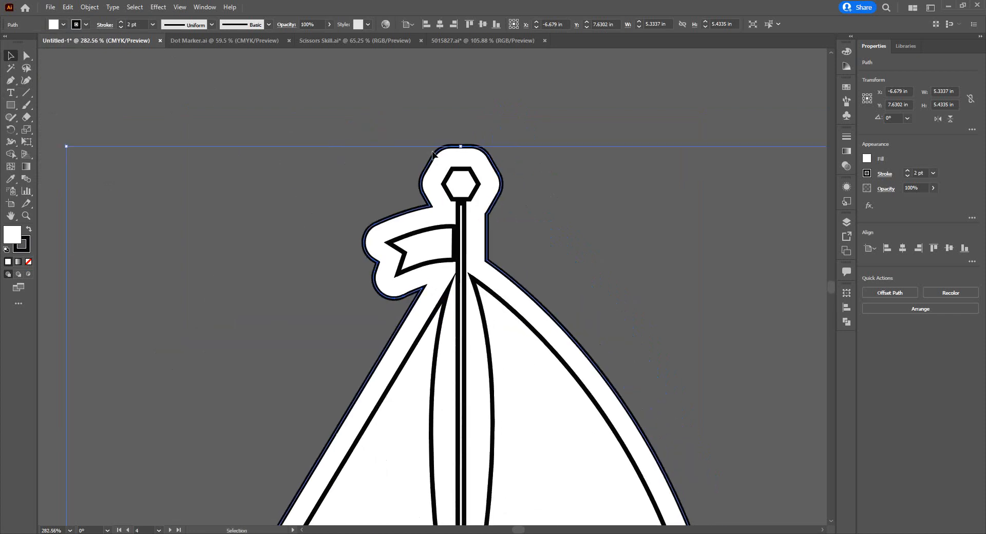
click(104, 24)
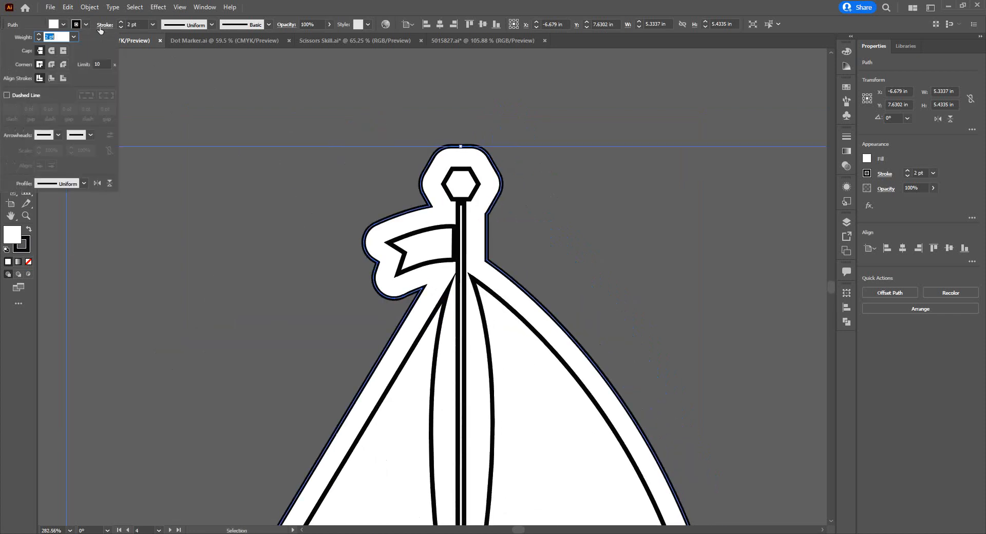
click(7, 95)
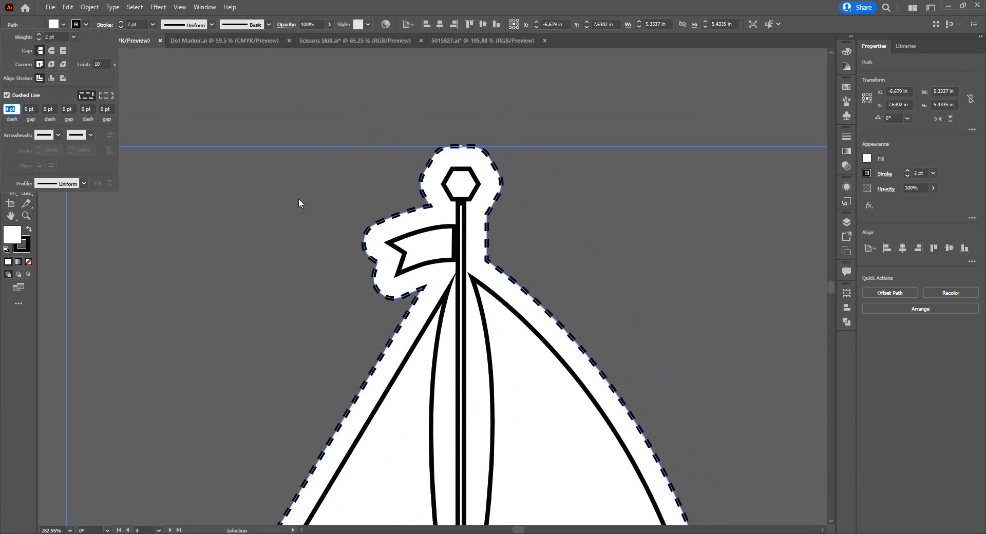
click(242, 198)
Step: Group the boat drawing with its new dashed cut outline
drag(496, 204, 264, 219)
drag(448, 283, 305, 279)
click(443, 250)
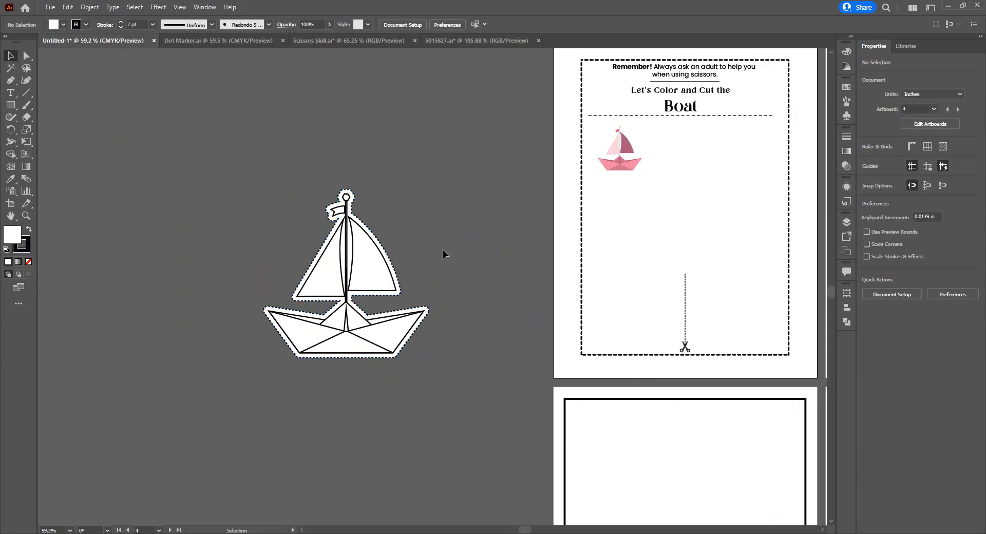
drag(349, 251, 516, 279)
drag(500, 230, 341, 244)
drag(440, 260, 343, 260)
drag(458, 389, 459, 389)
key(ctrl+g)
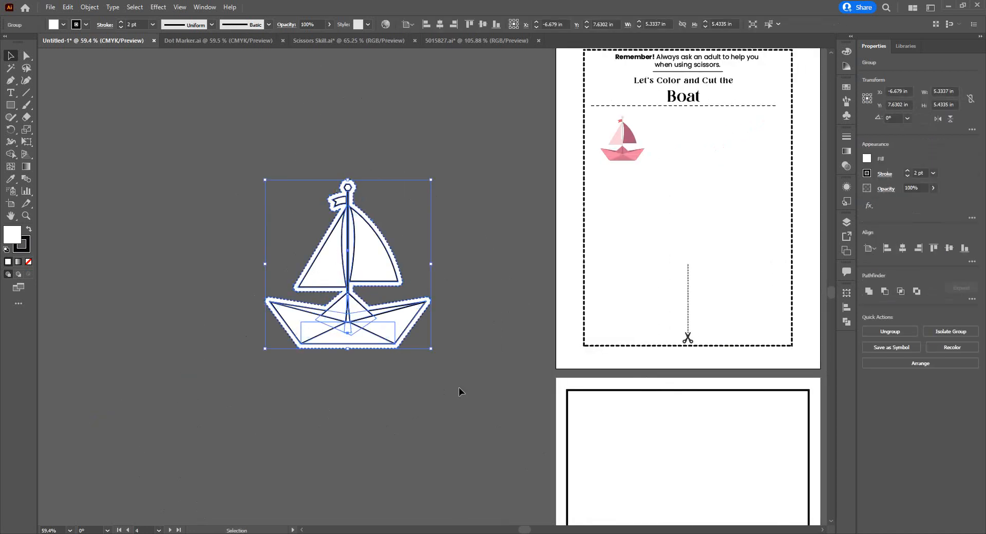
Step: Move the grouped boat back into the fourth page's dashed frame, directly above the scissors icon
drag(473, 356, 212, 368)
drag(102, 280, 443, 249)
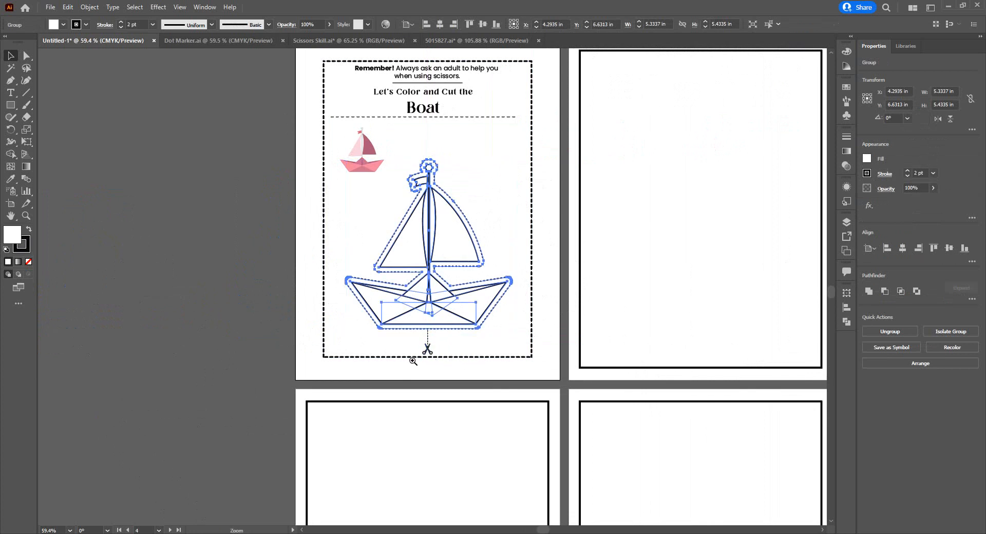
scroll(414, 361, up, 2)
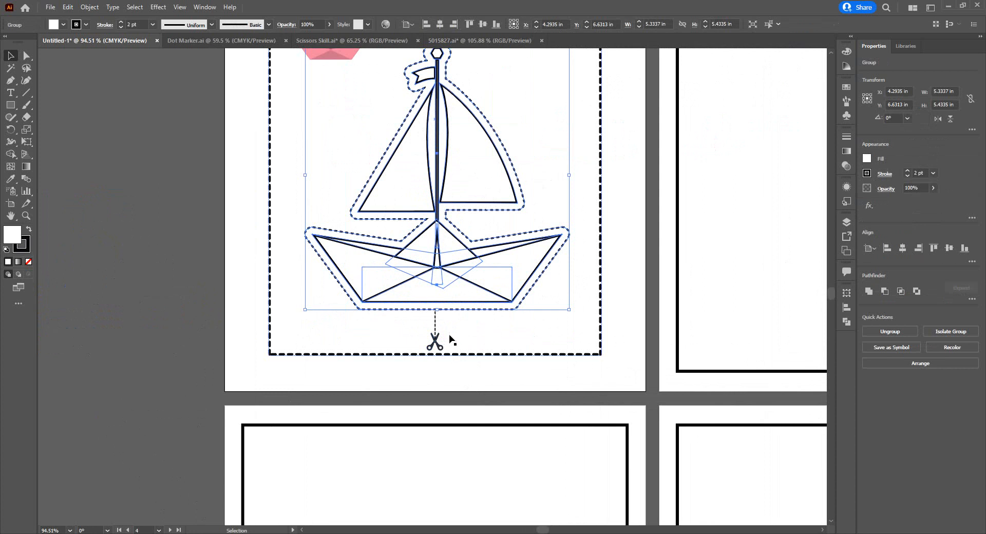
scroll(451, 340, down, 2)
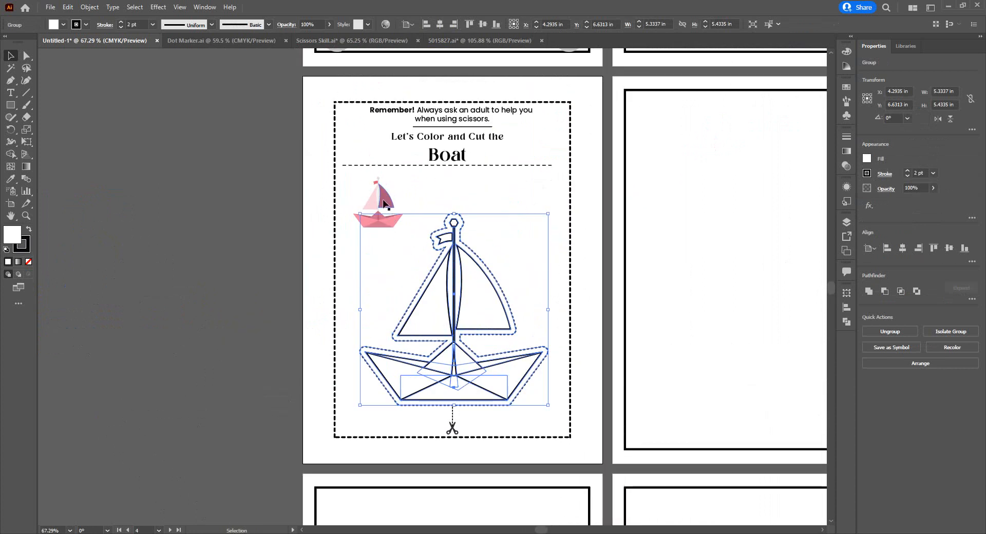
Step: Move the small pink colored boat off the fourth page onto the pasteboard beside it
click(387, 204)
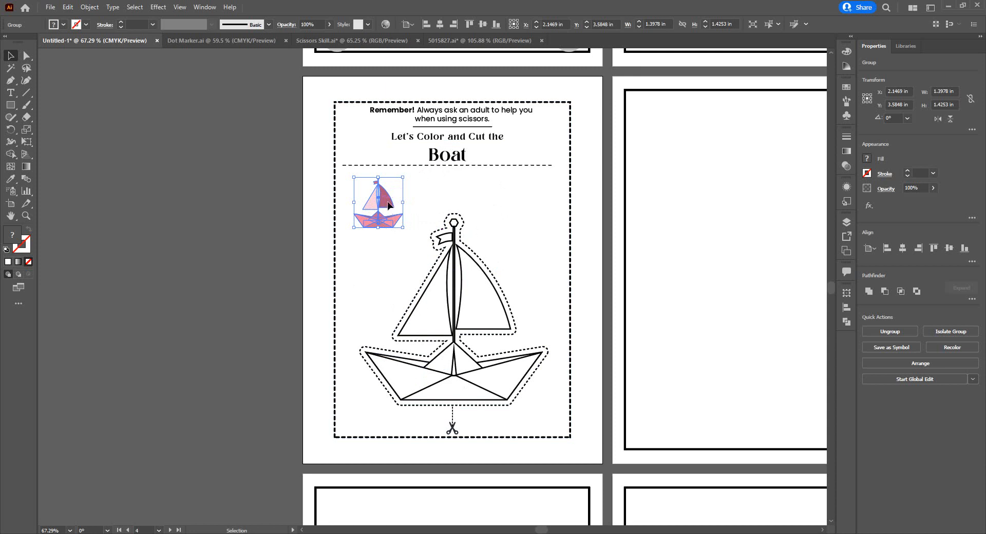
drag(388, 204, 177, 139)
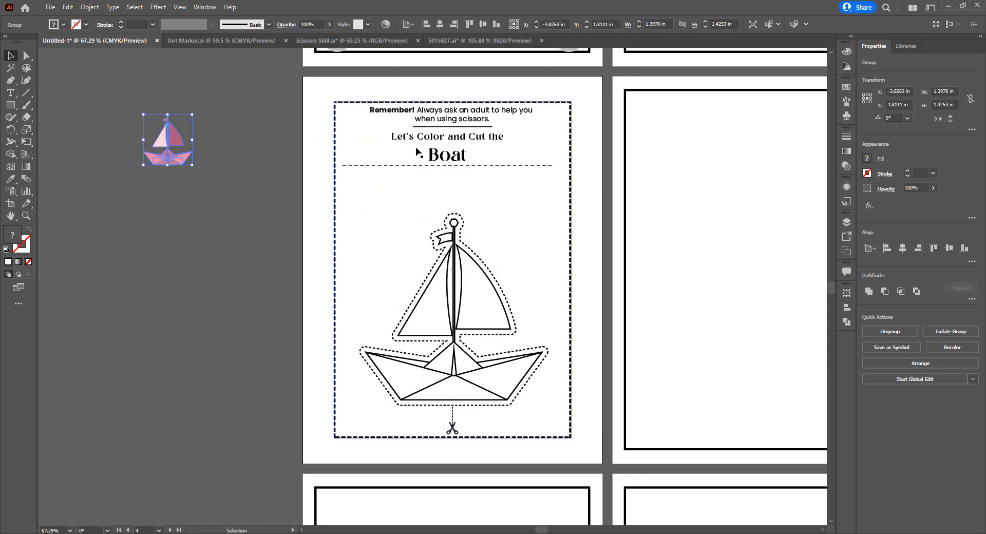
drag(437, 122, 418, 205)
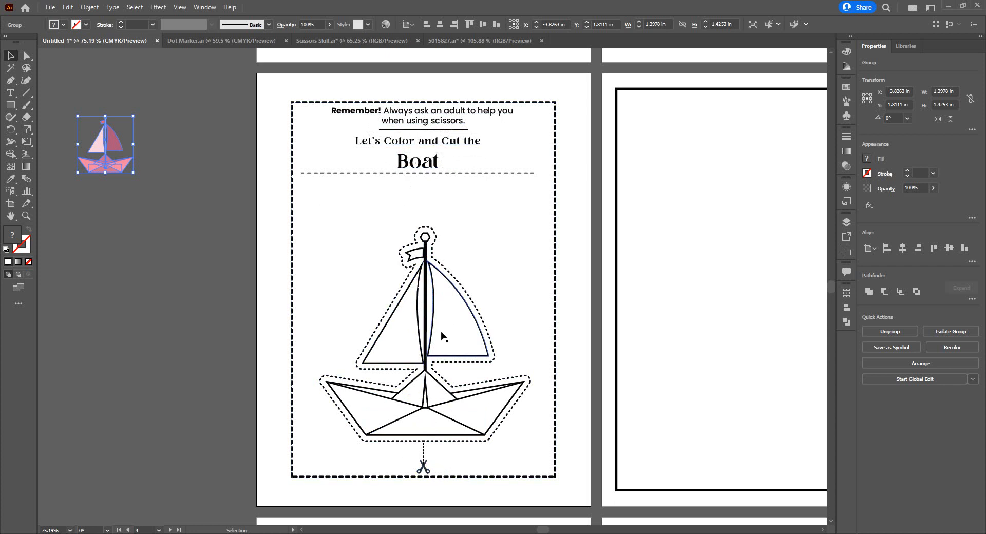
scroll(469, 381, down, 5)
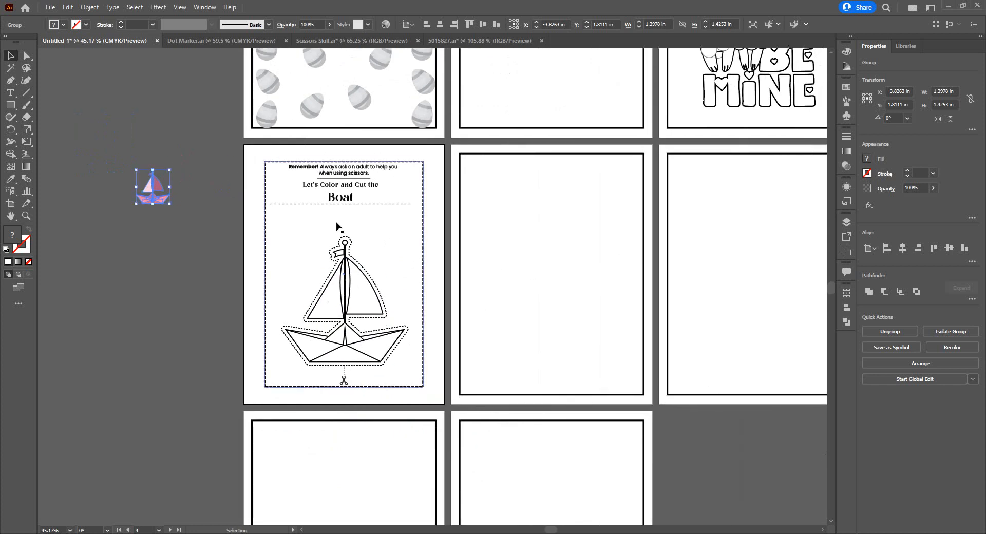
scroll(517, 286, down, 3)
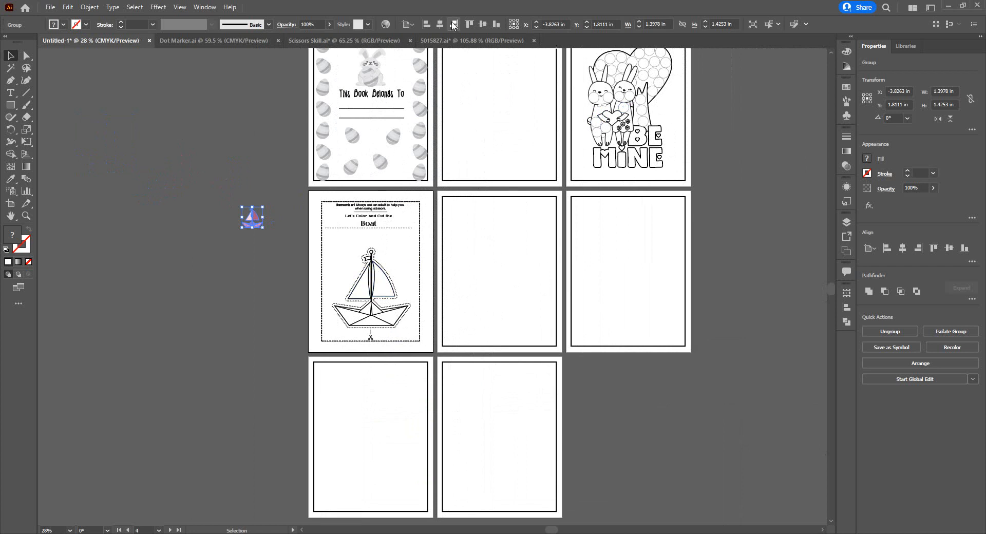
Step: Copy the bunny holding a carrot from Scissors Skill.ai into the book and place it inside the sixth page's border
click(453, 41)
click(356, 41)
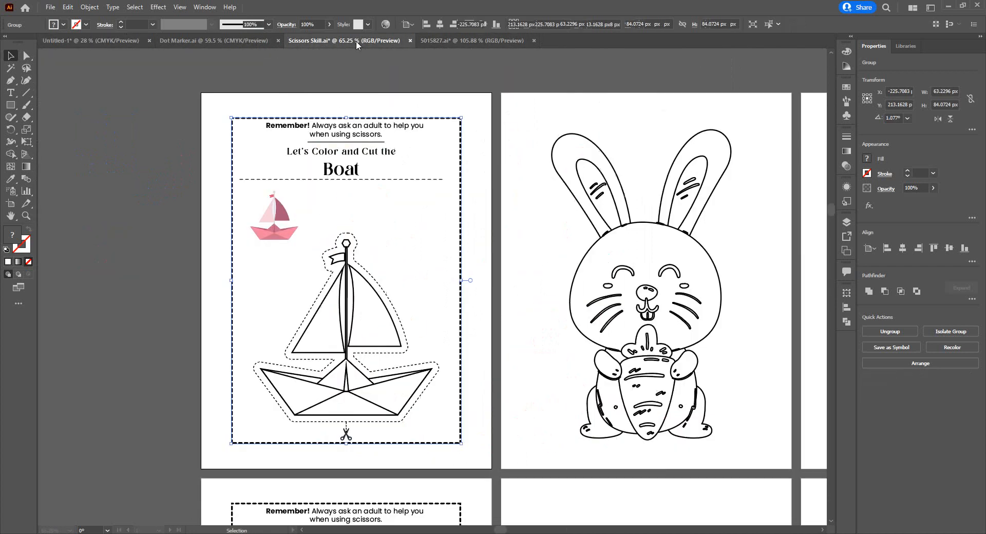
click(642, 269)
drag(631, 274, 613, 311)
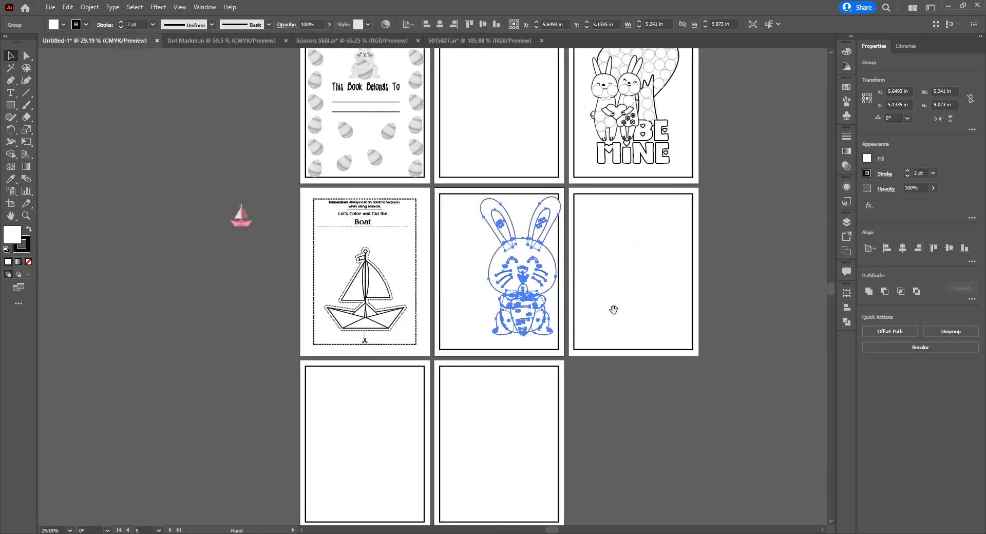
drag(506, 295, 597, 328)
drag(597, 328, 524, 332)
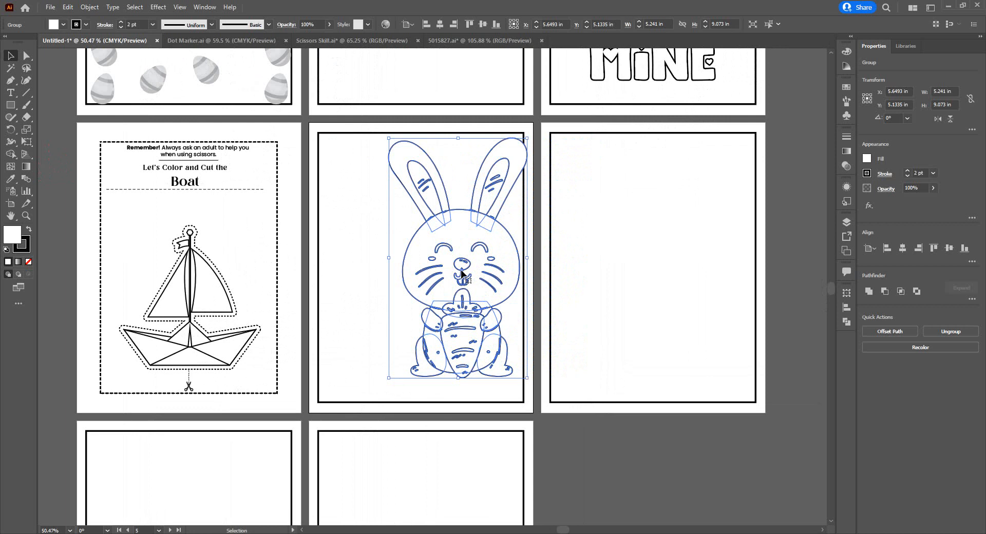
drag(461, 275, 658, 276)
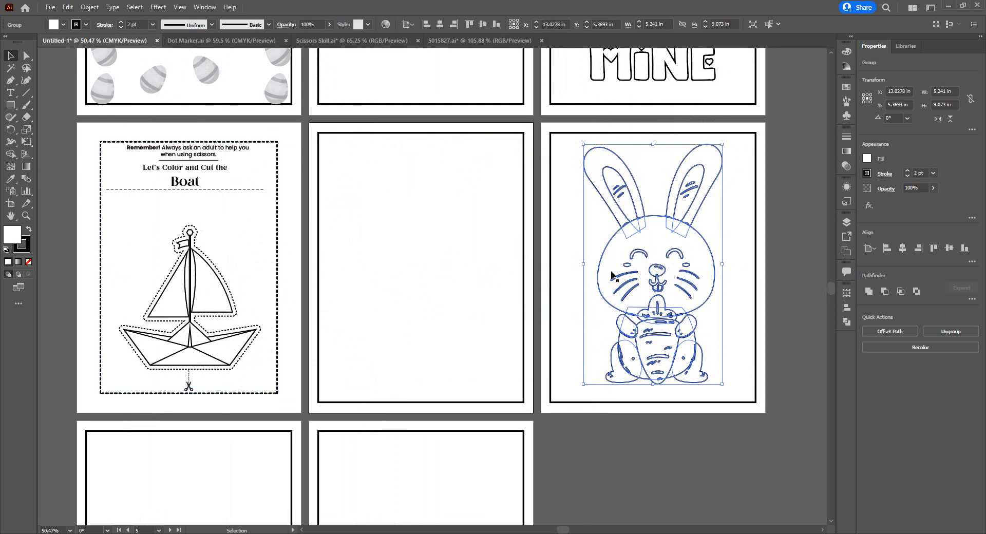
Step: Add a letter "A" in the upper part of the seventh page and enlarge it to about 215 pt
scroll(572, 233, down, 4)
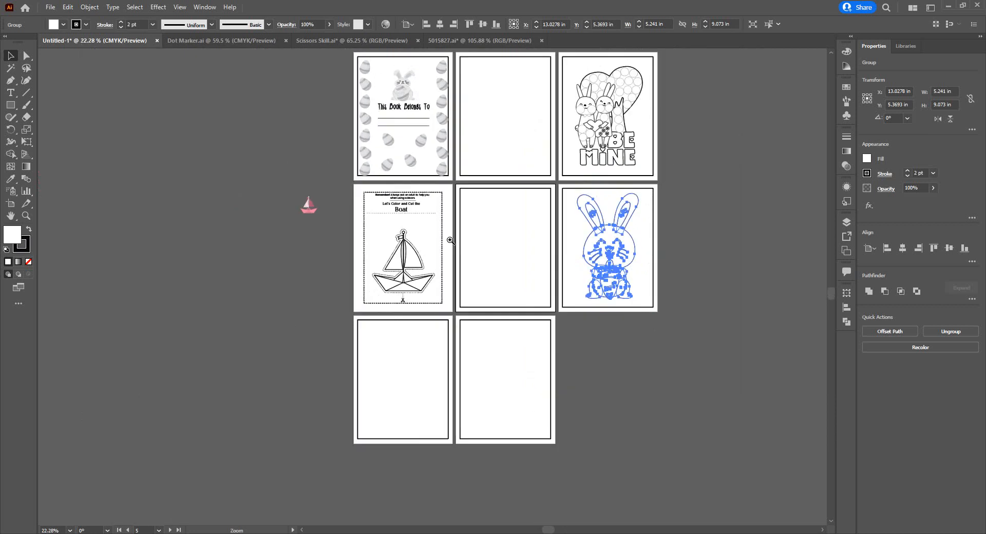
scroll(609, 416, up, 4)
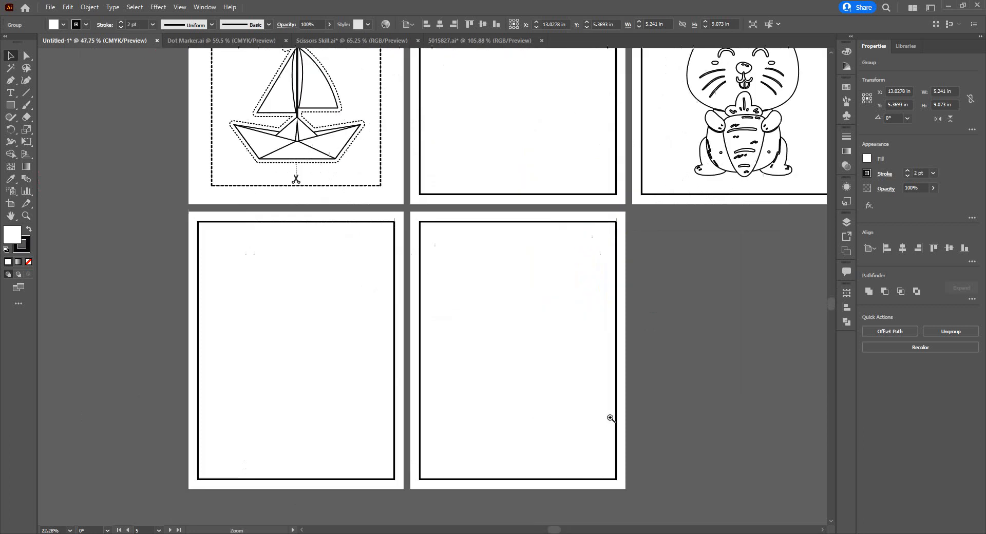
drag(609, 416, 618, 346)
click(13, 93)
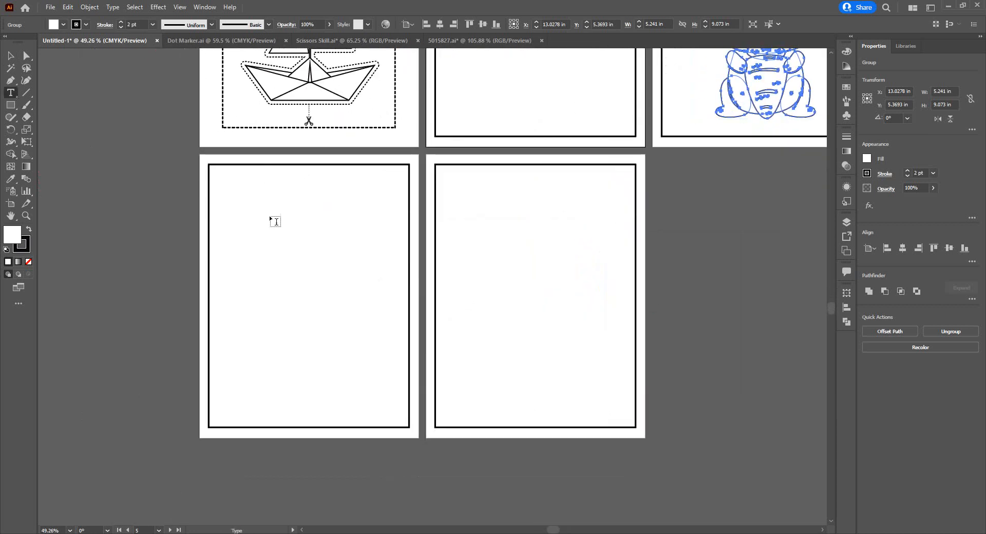
click(270, 216)
key(BackSpace)
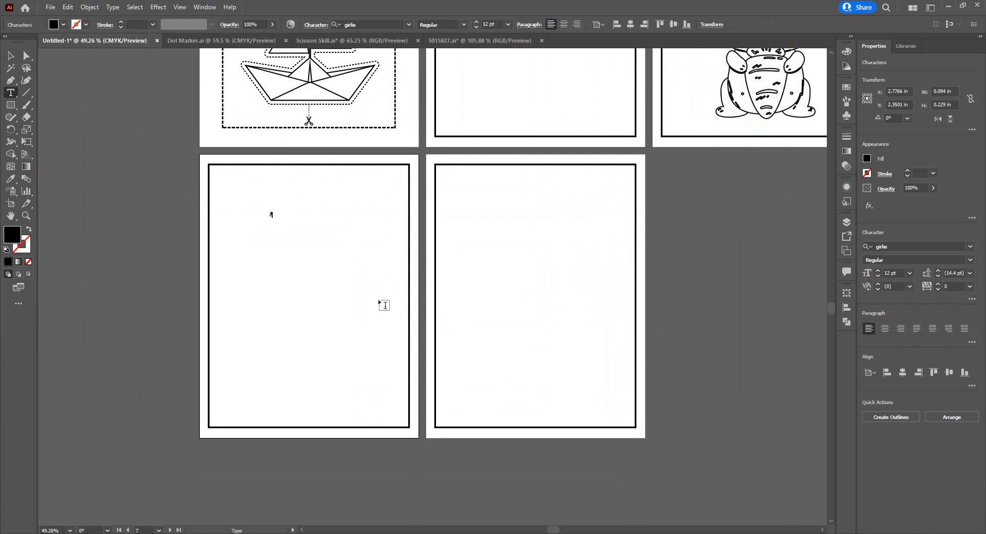
key(Escape)
drag(273, 219, 289, 356)
drag(278, 252, 315, 236)
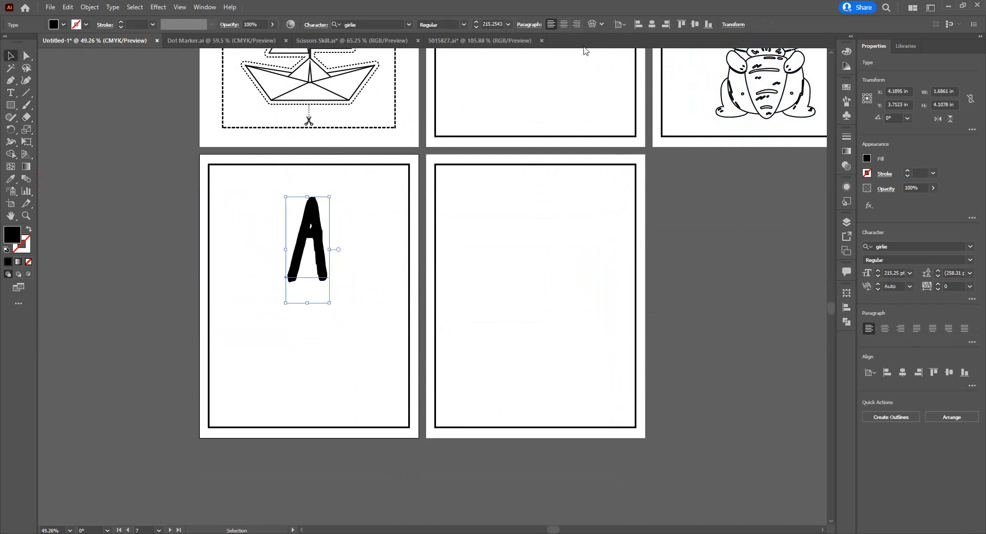
Step: Set the large "A" in Comic Toon, enlarge it to about 341 pt and position it near the page's upper border
click(408, 24)
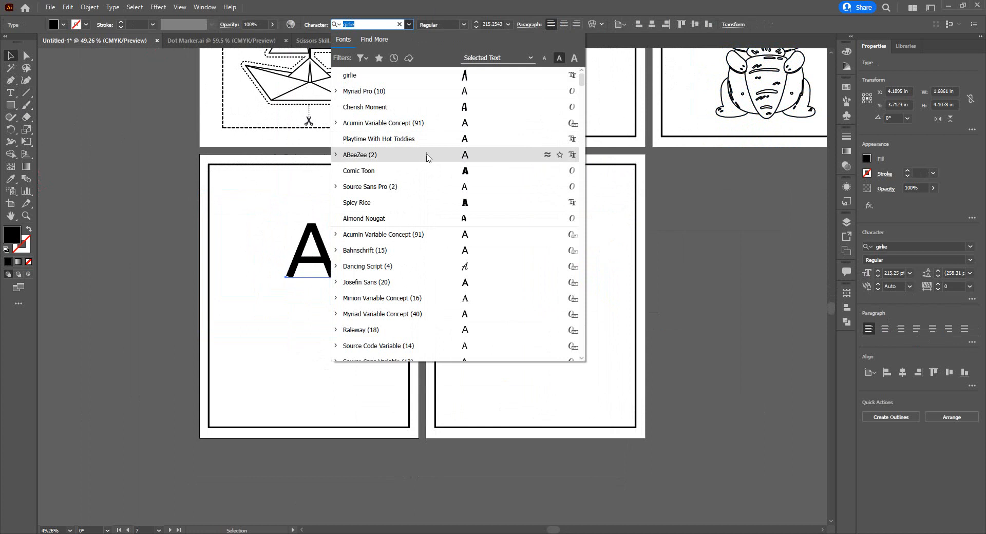
click(426, 174)
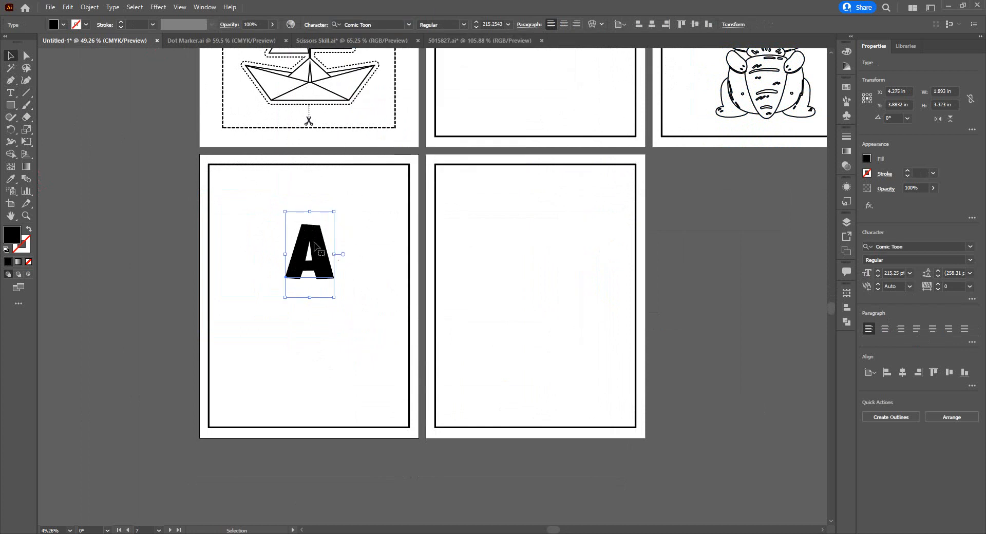
drag(307, 257, 307, 230)
drag(309, 274, 309, 321)
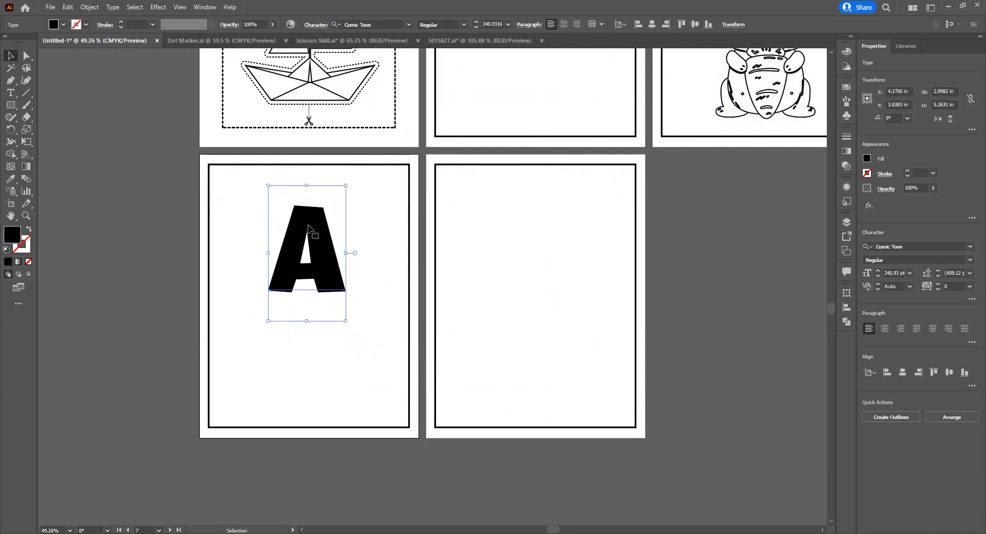
drag(324, 219, 323, 203)
click(70, 239)
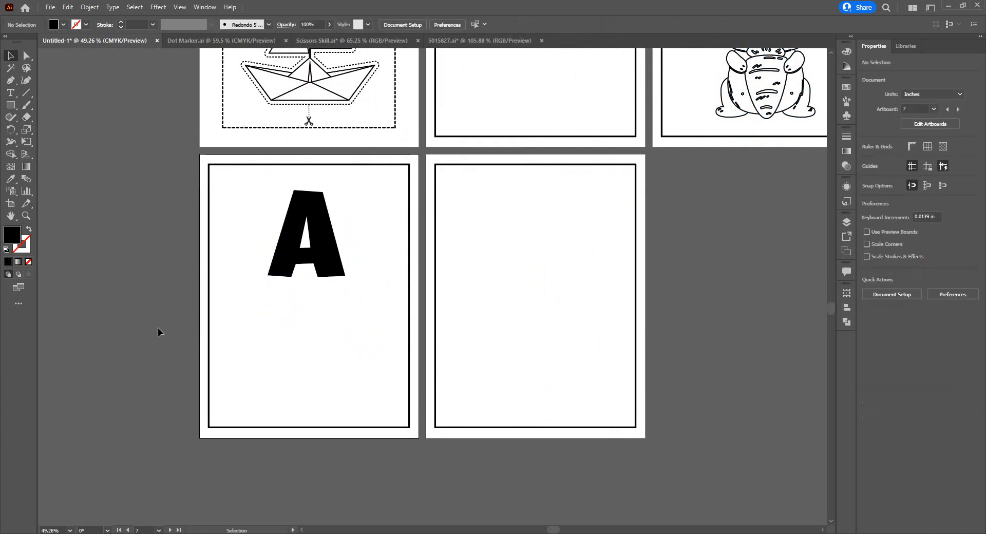
Step: Draw a horizontal line about 7.28 in long across the lower part of the seventh page with a 2 pt stroke
click(26, 92)
drag(217, 388, 333, 417)
drag(370, 416, 367, 311)
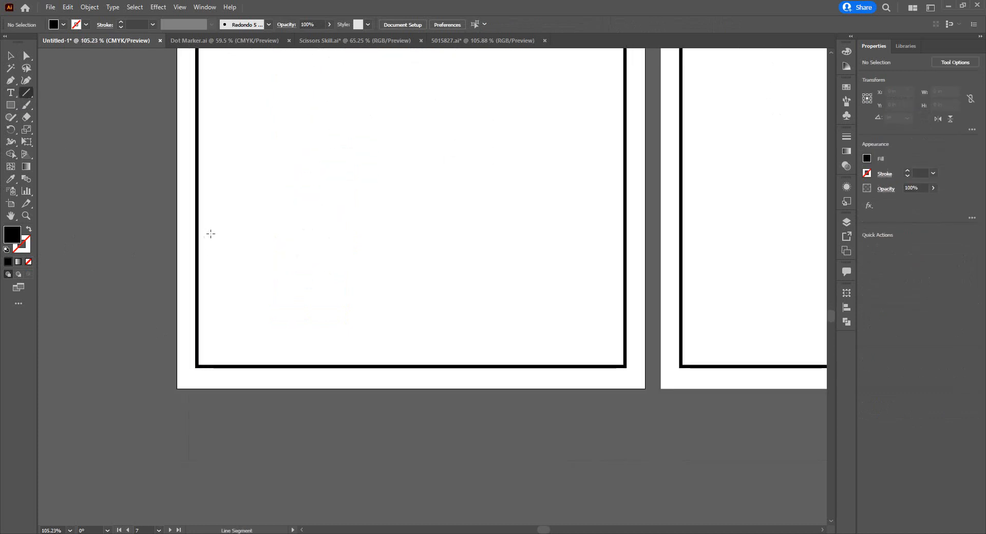
drag(215, 236, 617, 236)
click(136, 25)
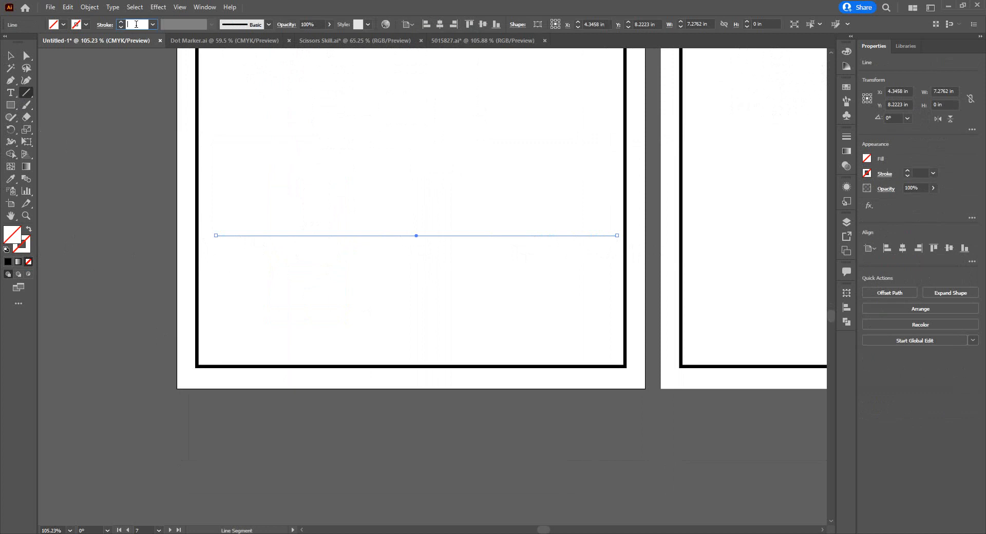
text(1)
key(Return)
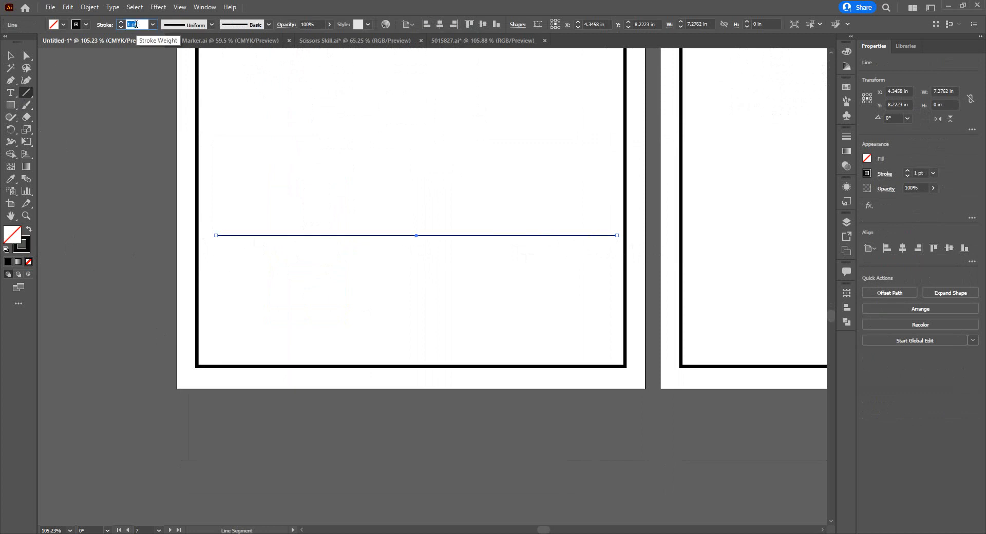
key(Up)
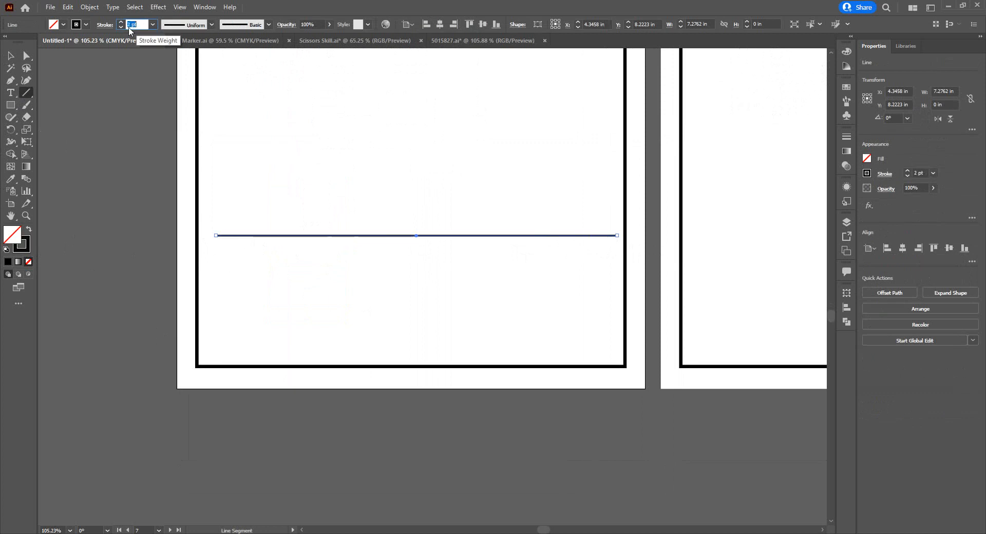
click(10, 55)
click(103, 106)
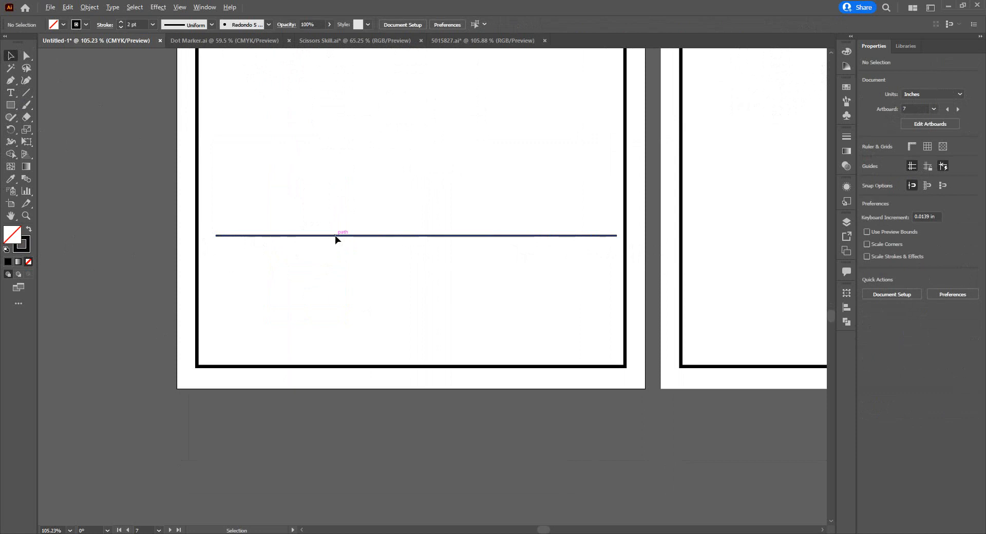
Step: Copy the line twice downward at equal spacing and make the middle line dashed
drag(335, 235, 337, 256)
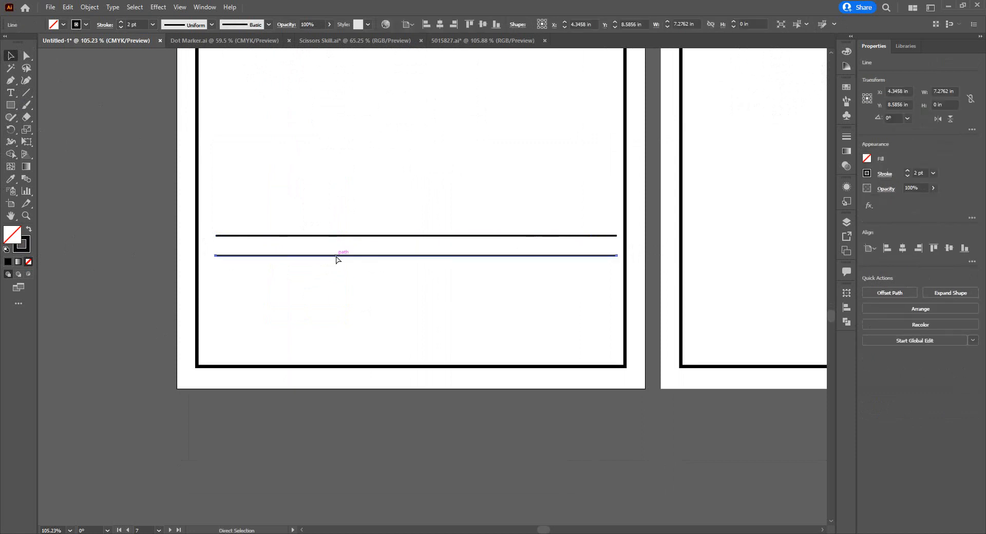
key(ctrl+d)
click(105, 24)
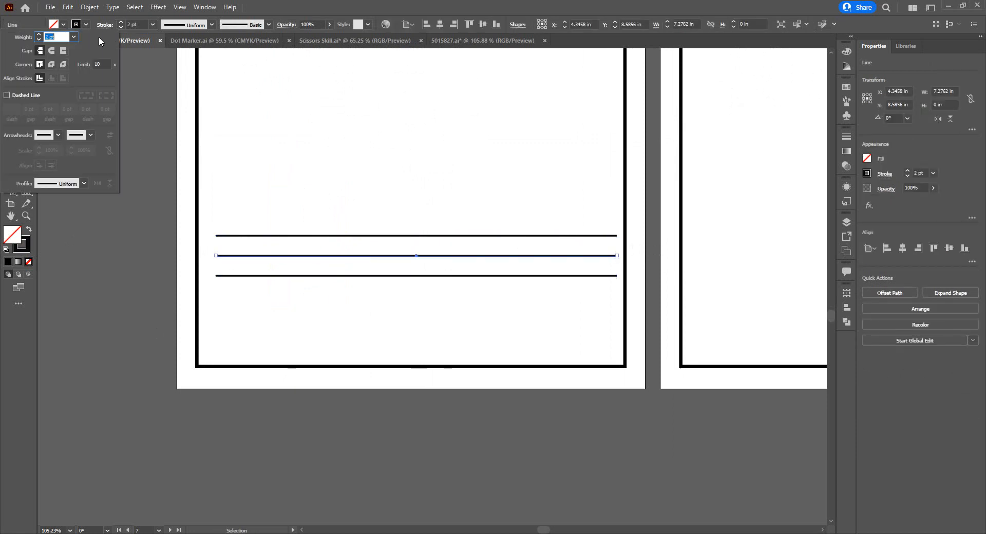
click(21, 96)
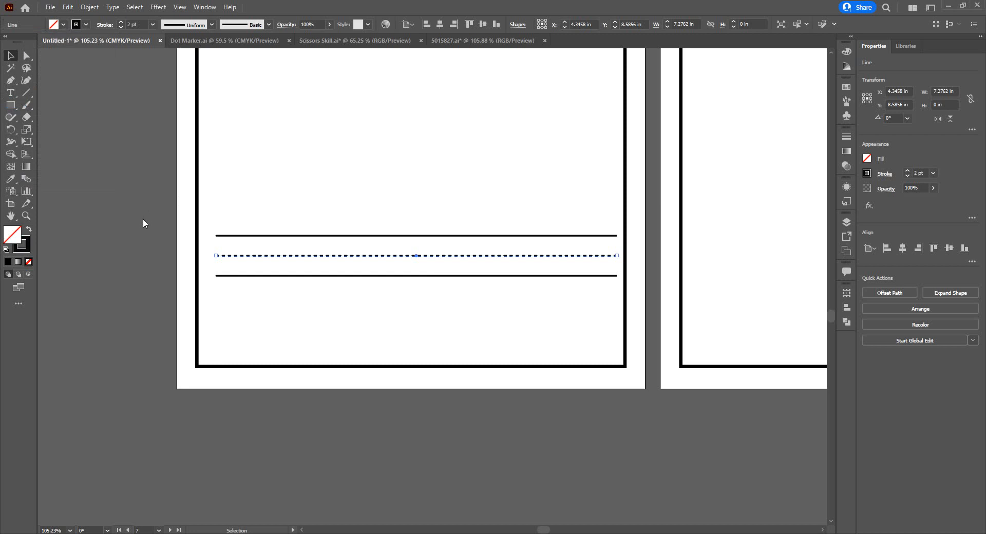
click(274, 288)
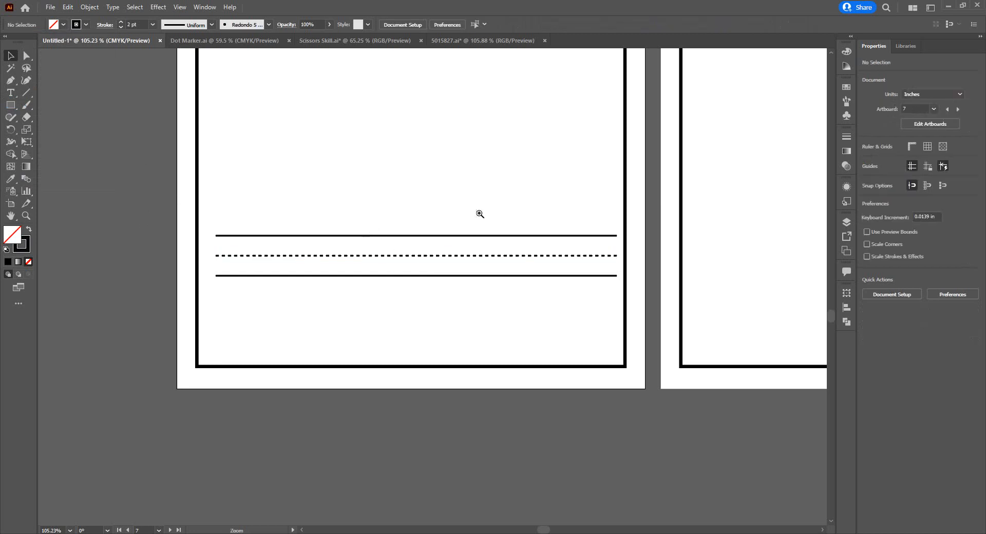
Step: Add a separate small letter "A" in 12 pt Comic Toon just above the start of the writing lines
drag(480, 214, 348, 275)
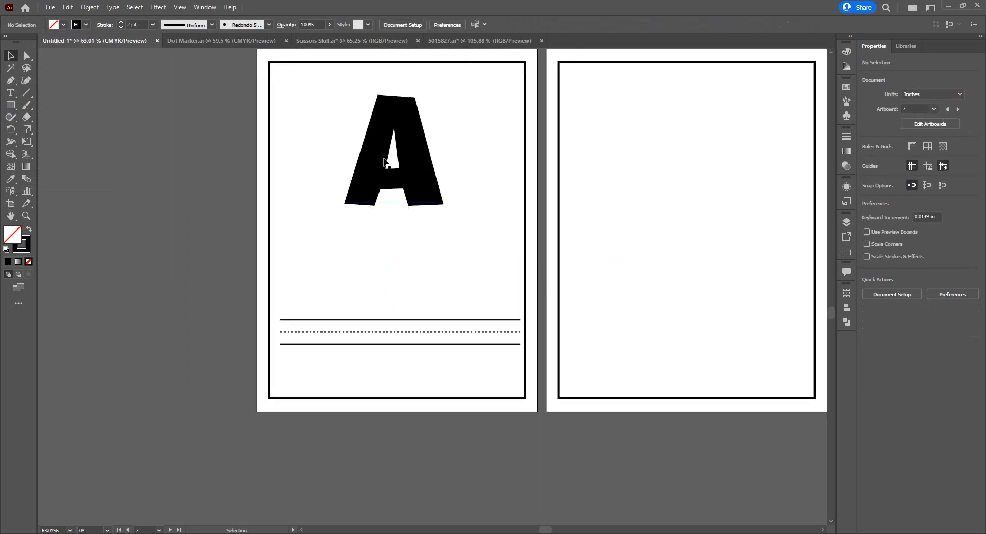
click(11, 96)
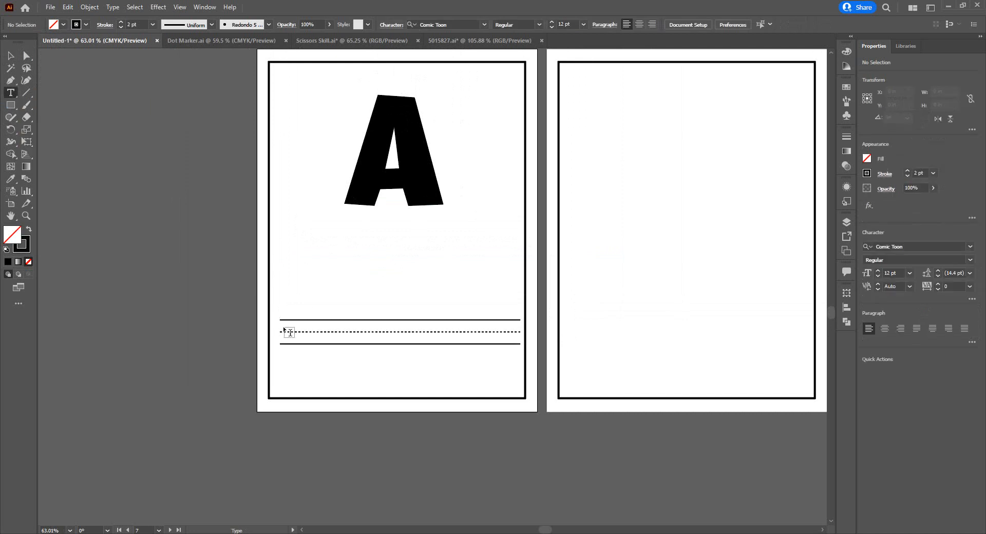
click(301, 305)
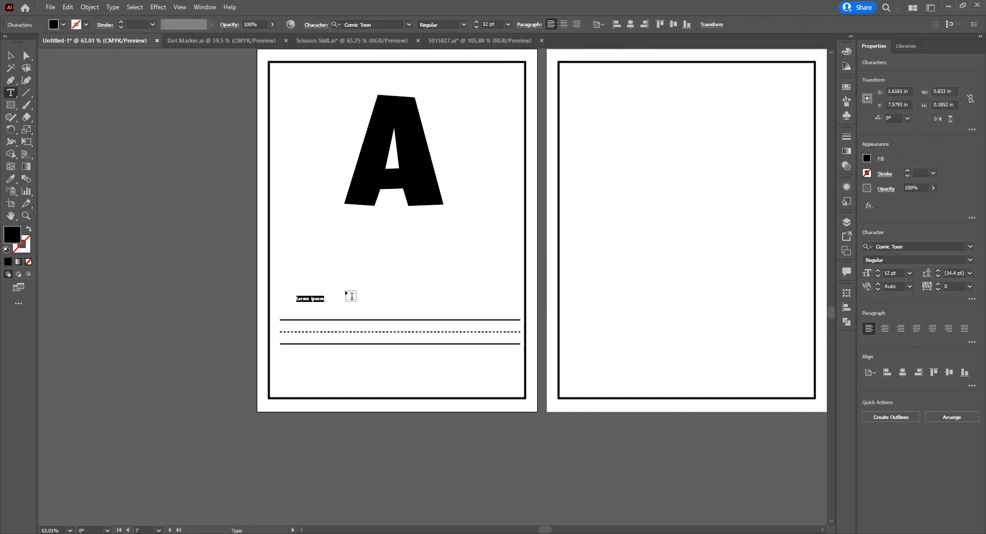
text(A)
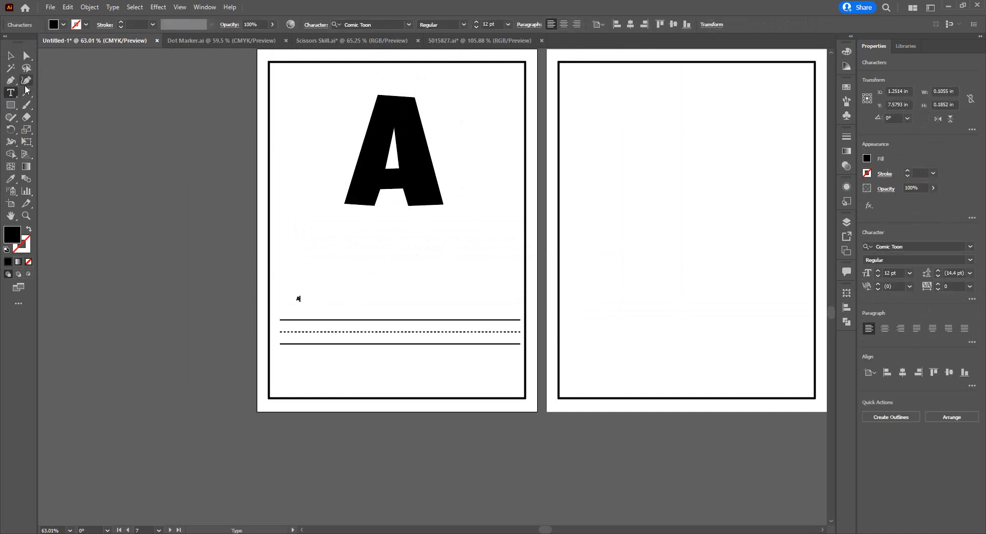
click(11, 56)
Step: Move the small "A" onto the start of the writing lines and enlarge it to about 81 pt to span them
key(ctrl+space)
drag(247, 309, 514, 331)
key(space)
drag(524, 297, 282, 162)
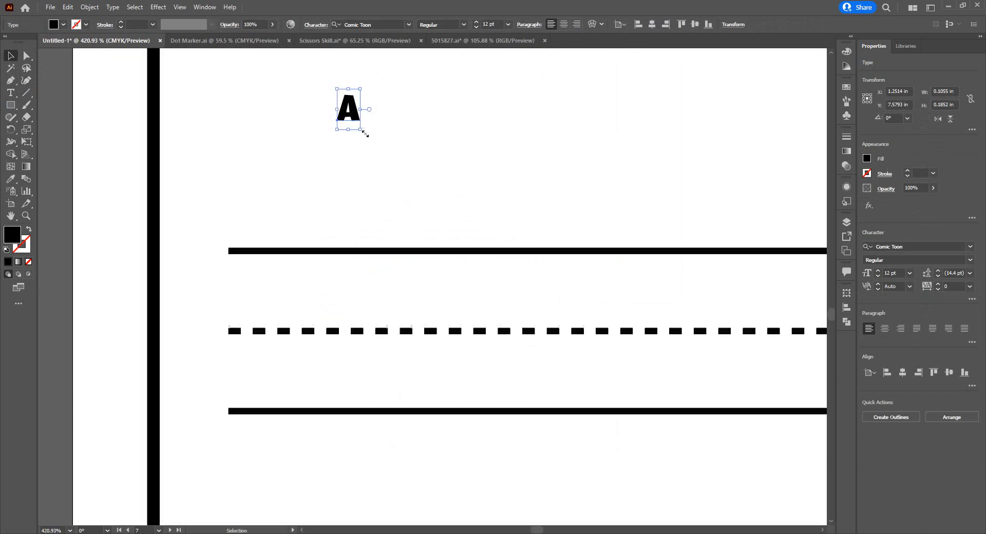
drag(349, 114, 359, 464)
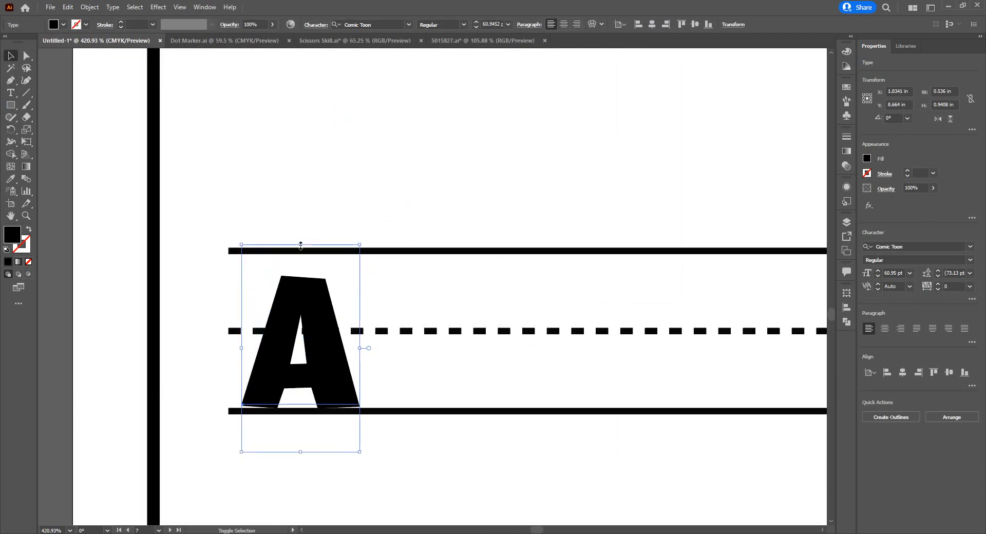
drag(301, 246, 284, 180)
drag(337, 293, 353, 317)
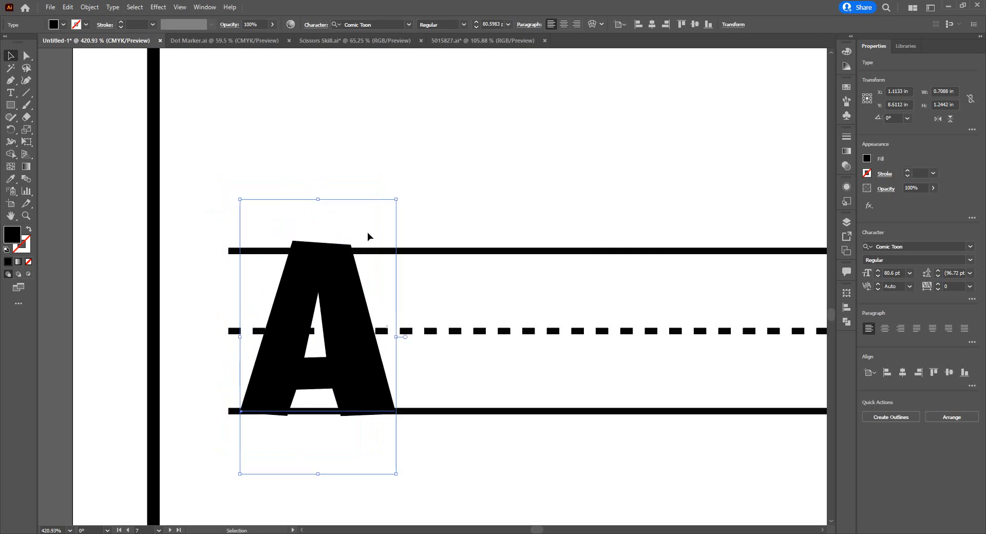
Step: Change the font of the "A" on the writing lines to Learning Curve Dashed
click(387, 25)
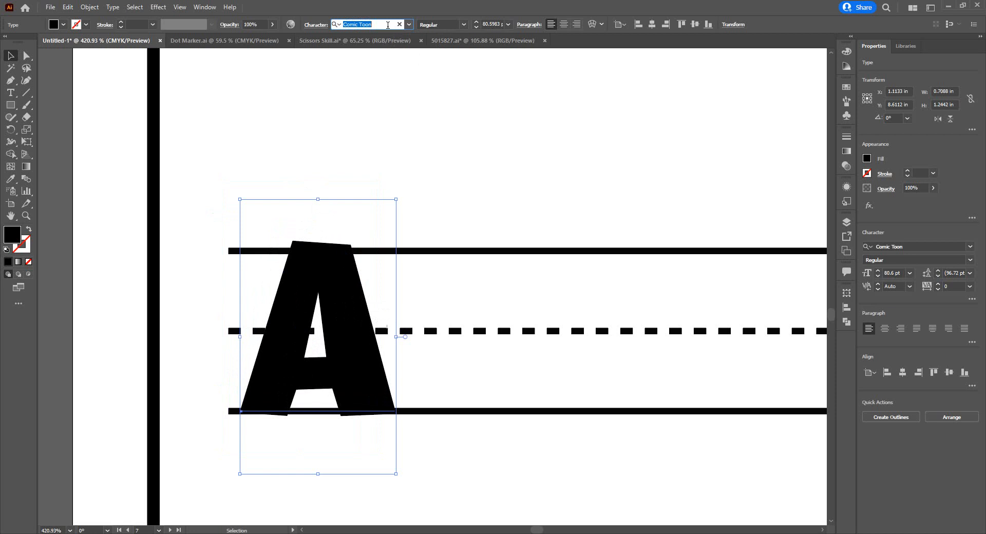
text(le)
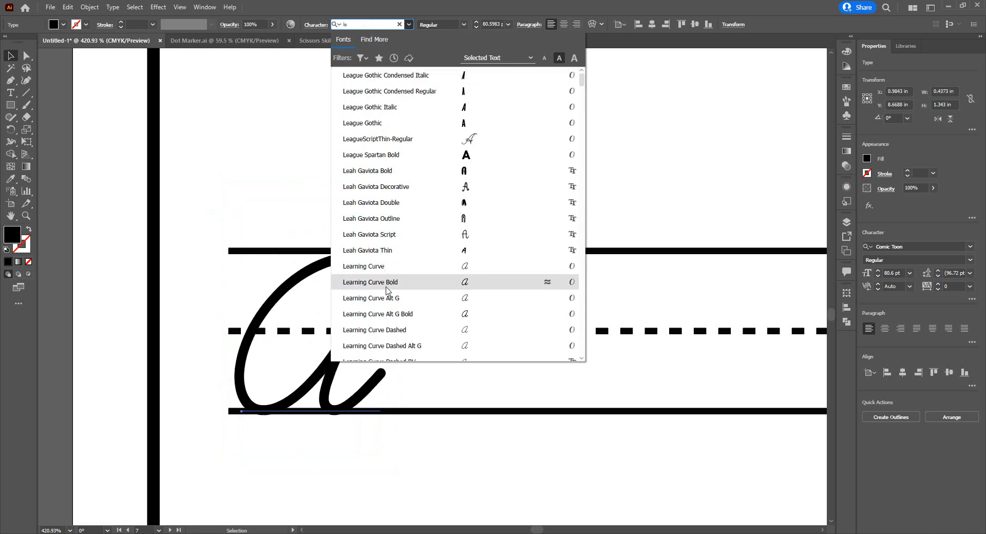
click(417, 334)
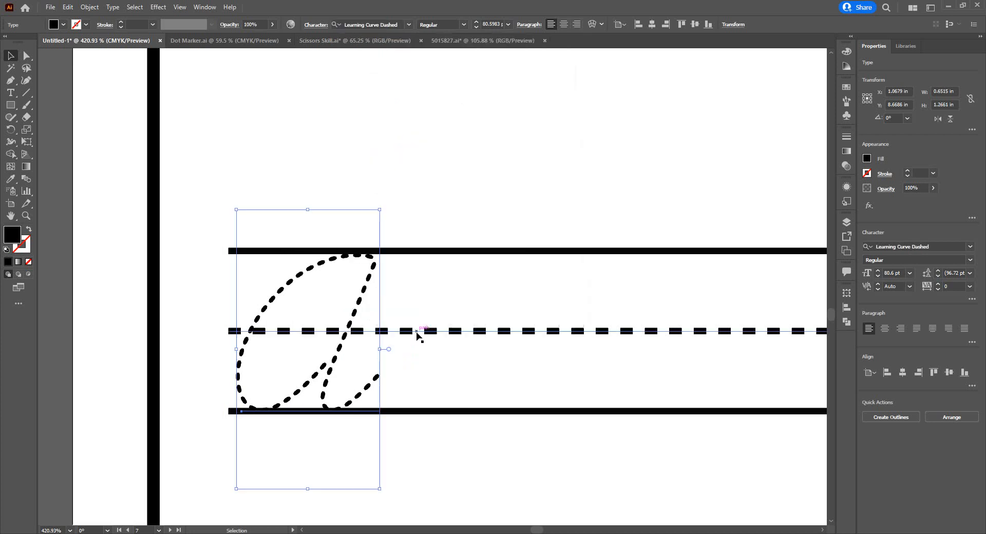
Step: Add a second "A" directly after the first one in the text on the writing lines
click(11, 95)
double_click(255, 301)
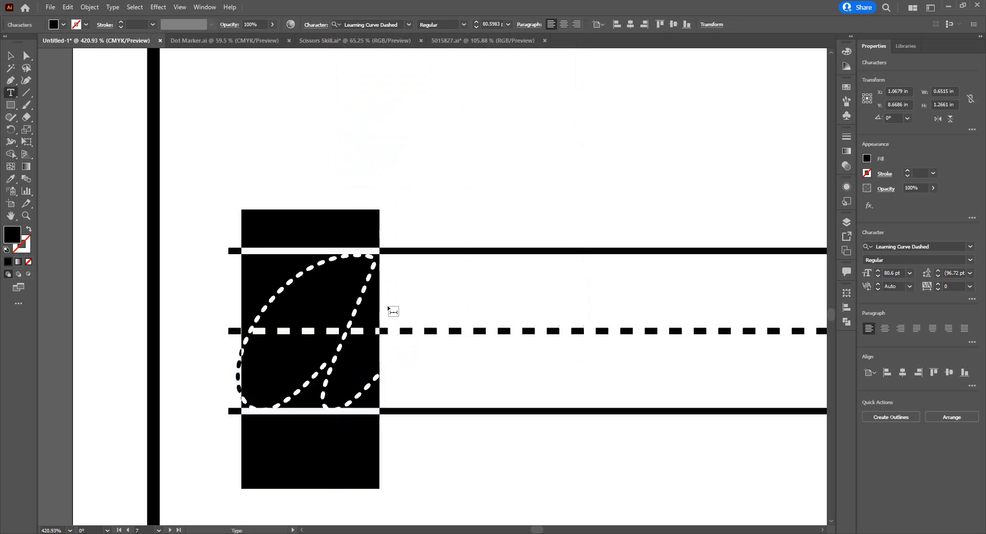
key(Right)
text(A)
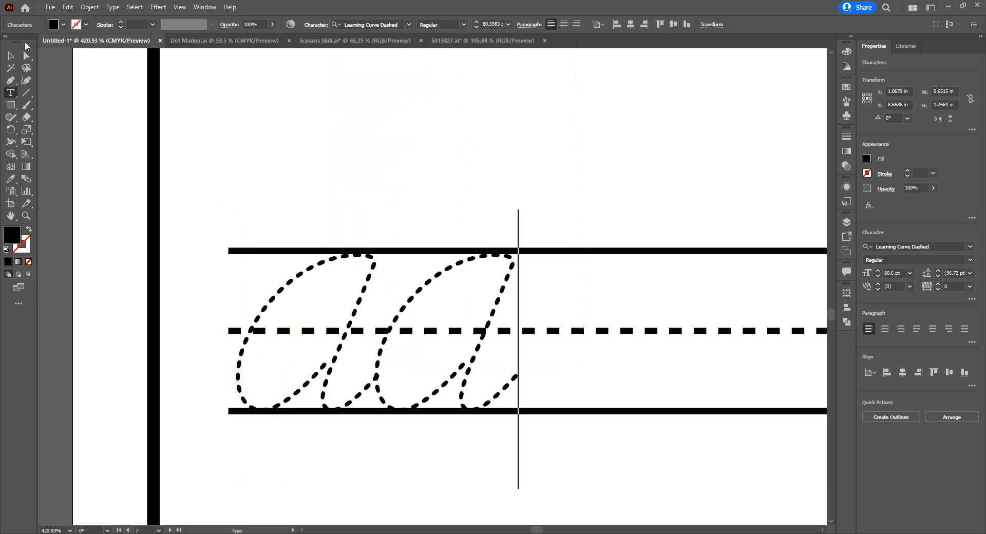
click(11, 55)
click(332, 152)
Step: Change the font of the "AA" text on the writing lines to AbcPrintDottedLined
drag(572, 267, 384, 268)
drag(516, 235, 341, 257)
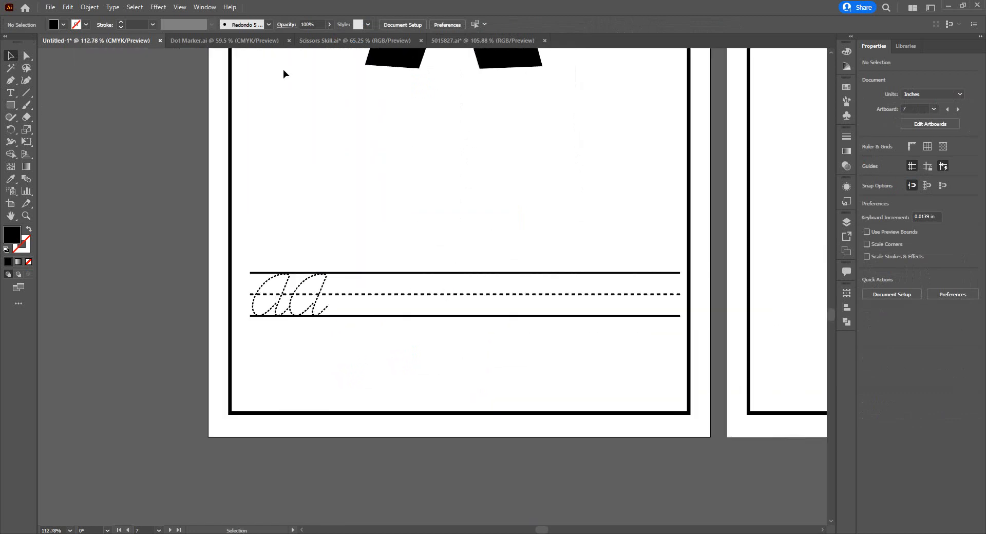
click(265, 280)
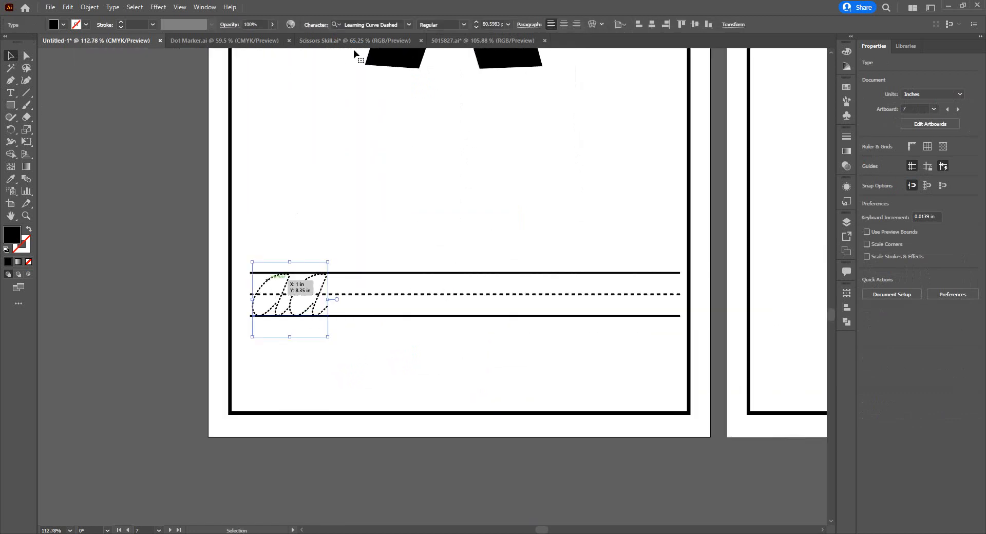
click(375, 28)
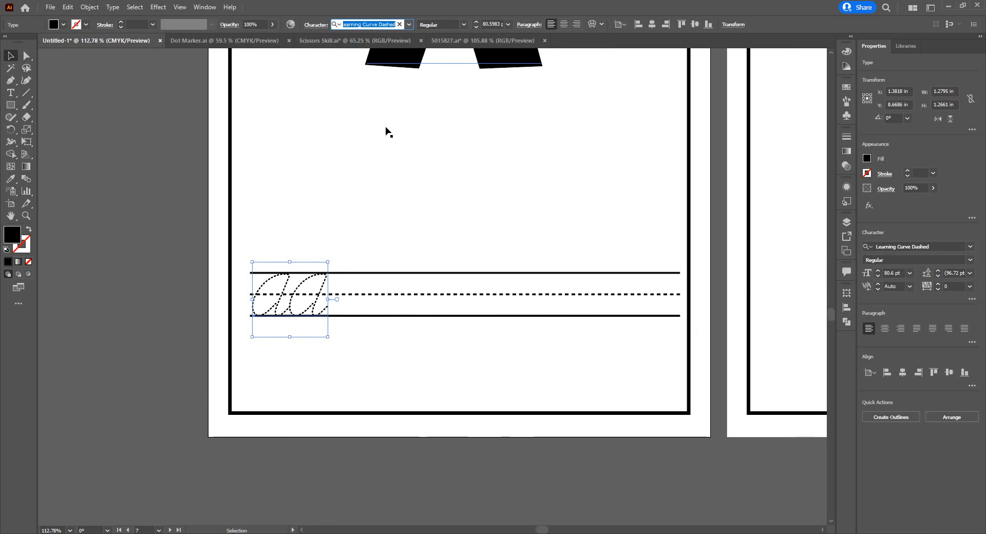
text(dot)
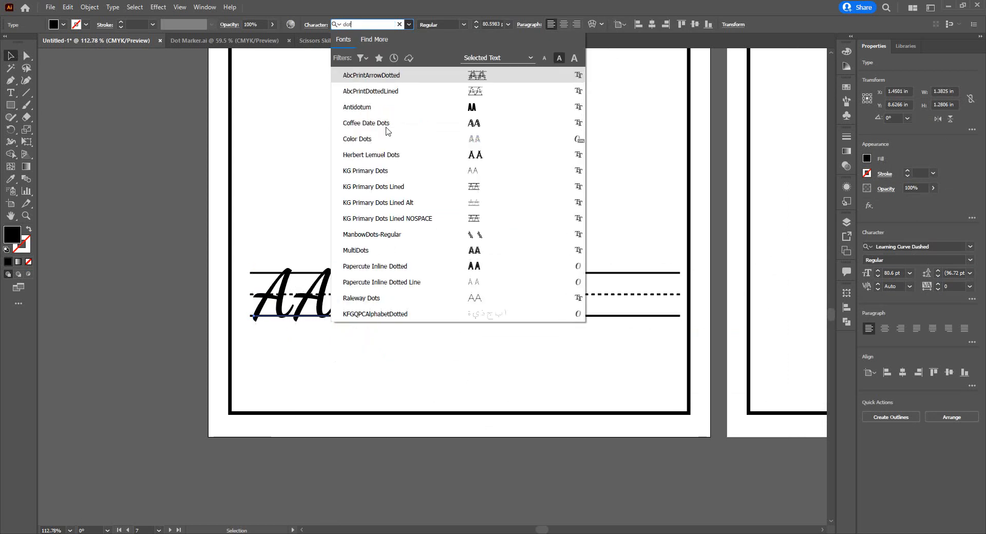
click(392, 96)
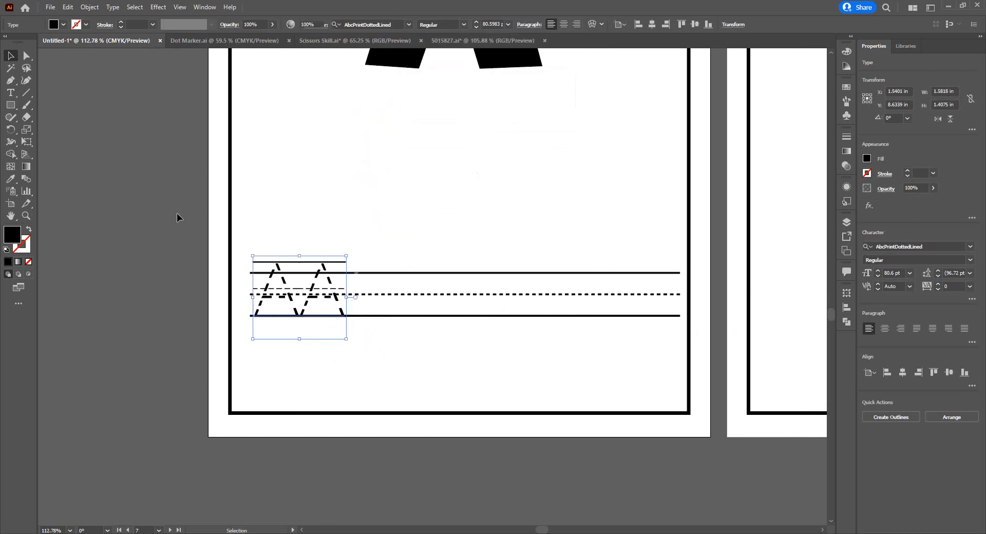
Step: Delete the second "A" from the dotted "AA" text on the writing lines
scroll(310, 319, up, 5)
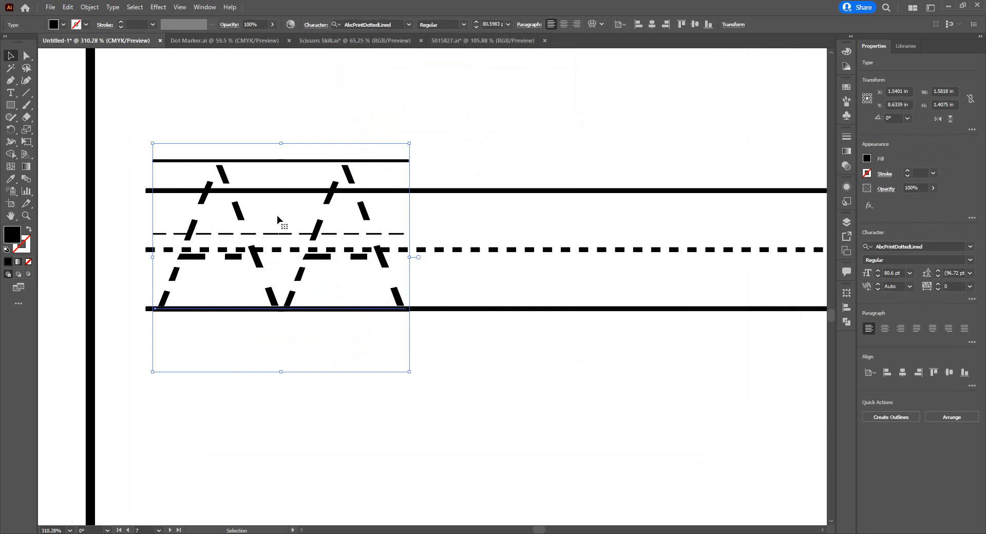
key(t)
click(272, 264)
drag(272, 264, 399, 274)
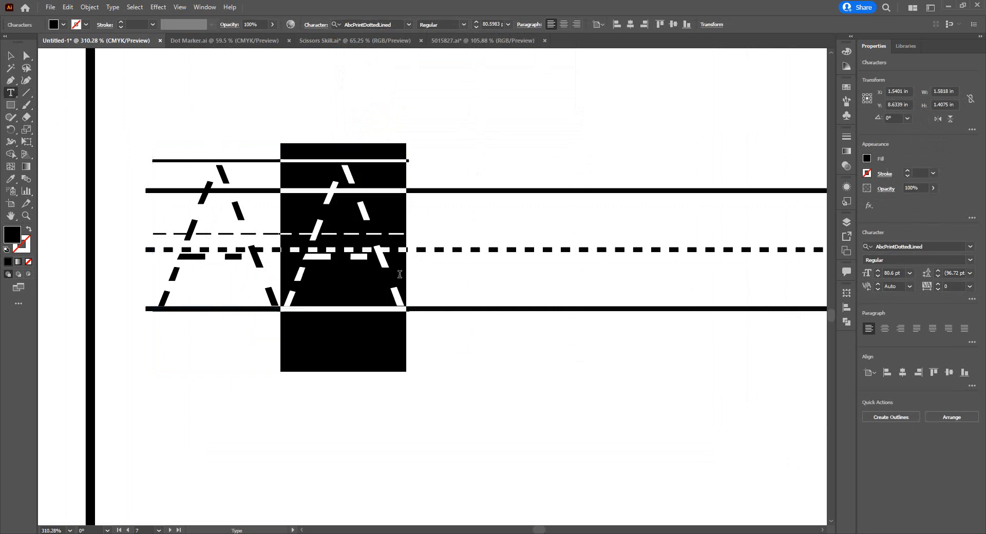
key(BackSpace)
click(11, 55)
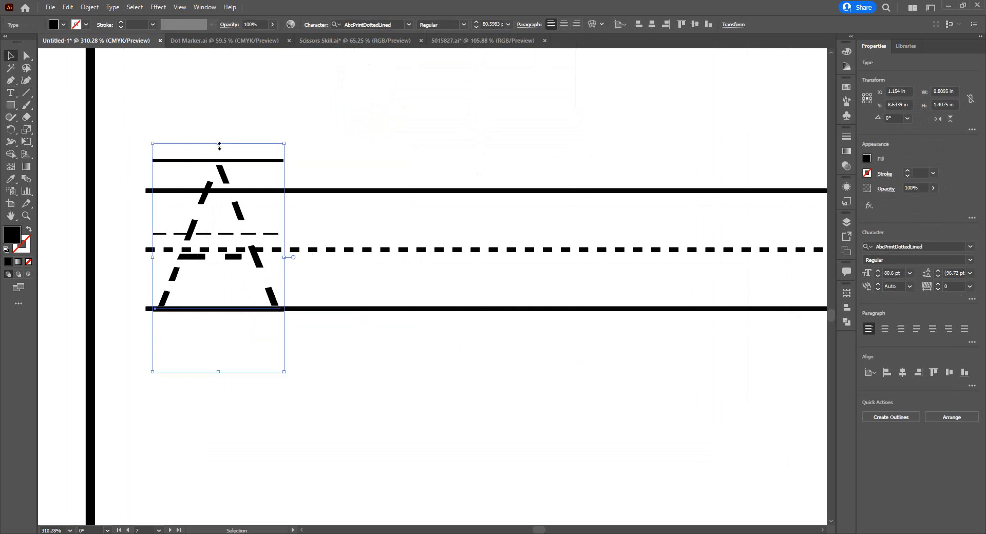
Step: Shrink the dotted "A" to about 59 pt and position it so it fits between the upper and lower writing lines
drag(219, 146, 219, 186)
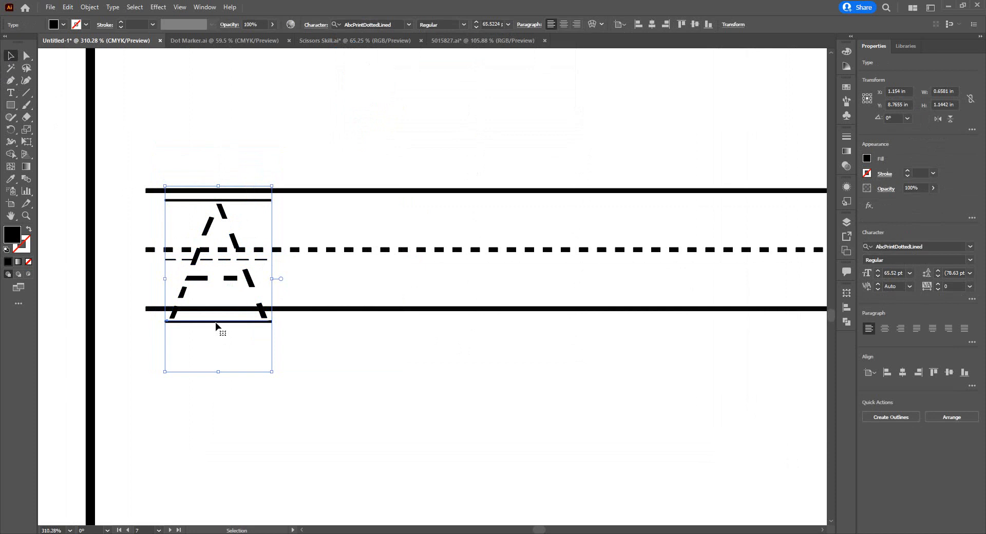
drag(215, 325, 215, 311)
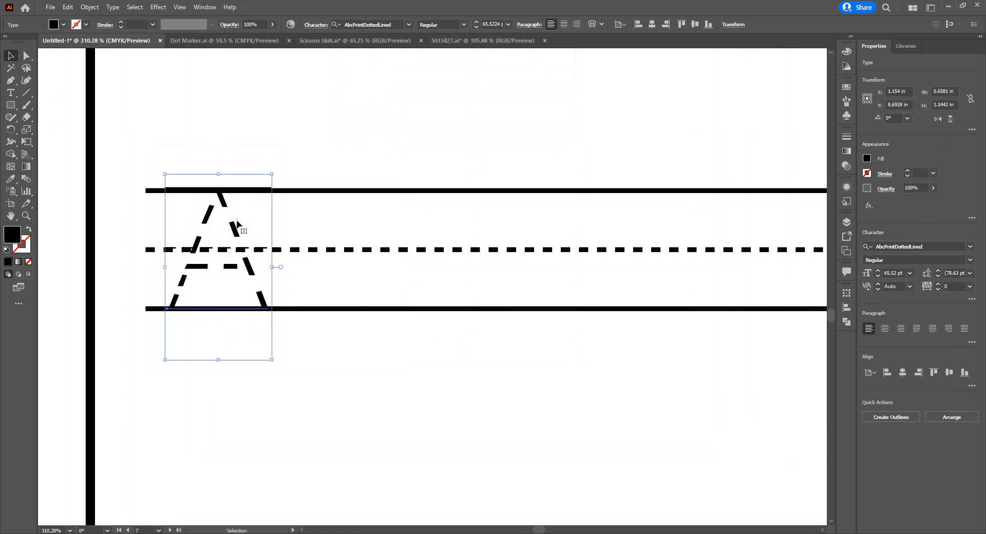
drag(219, 175, 220, 187)
click(232, 155)
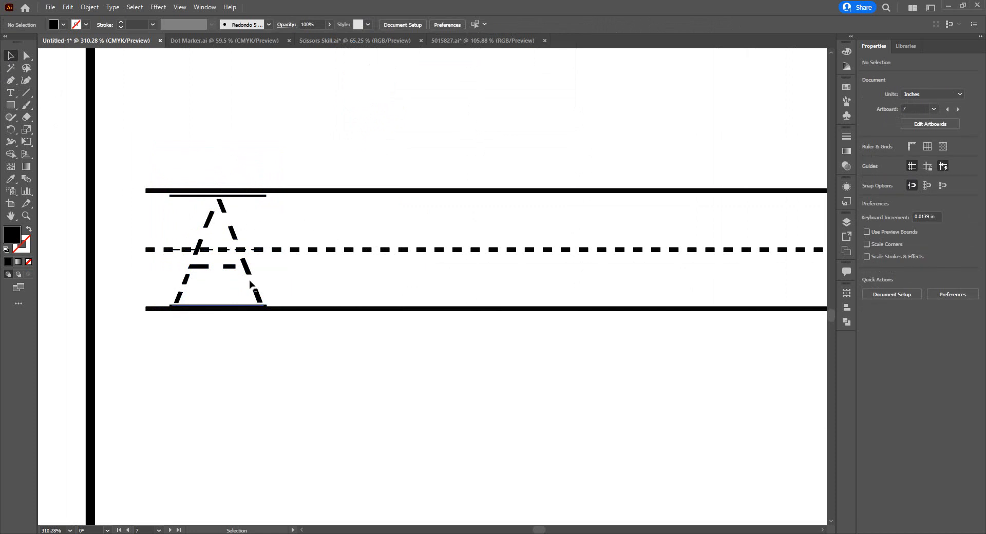
Step: Duplicate the dotted "A" along the writing lines at equal spacing to make a row of five letters
scroll(255, 287, down, 5)
scroll(297, 163, right, 2)
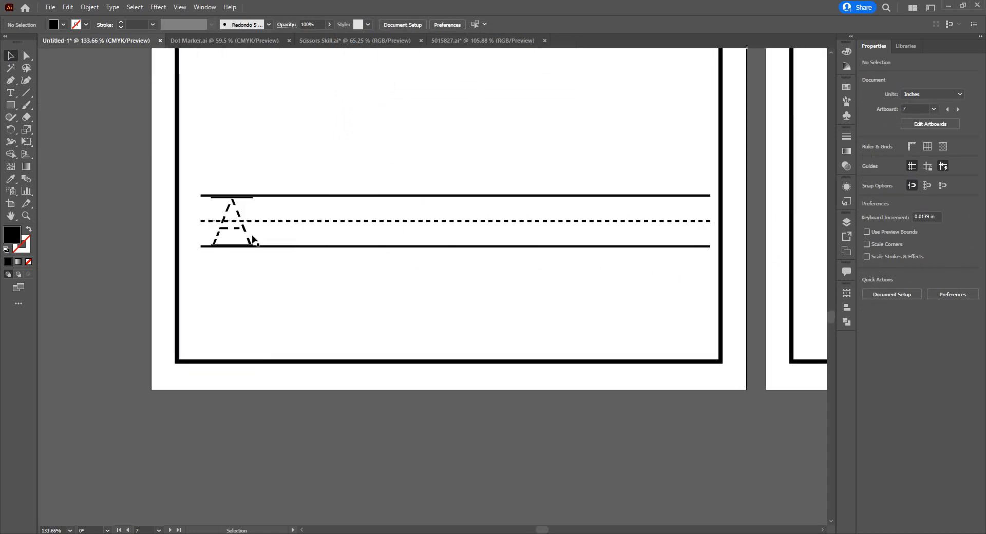
drag(235, 233, 334, 236)
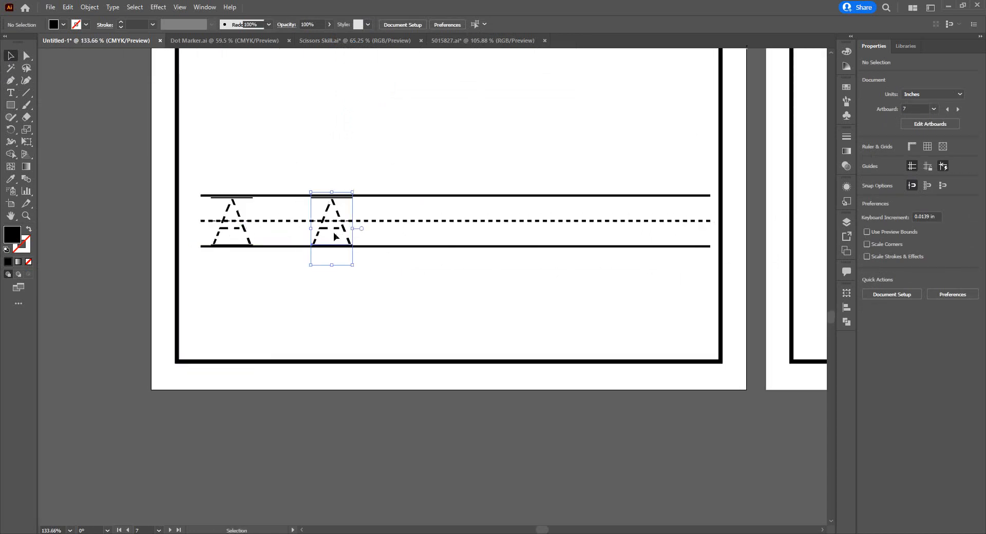
key(ctrl+d)
key(ctrl+d)
key(ctrl+d)
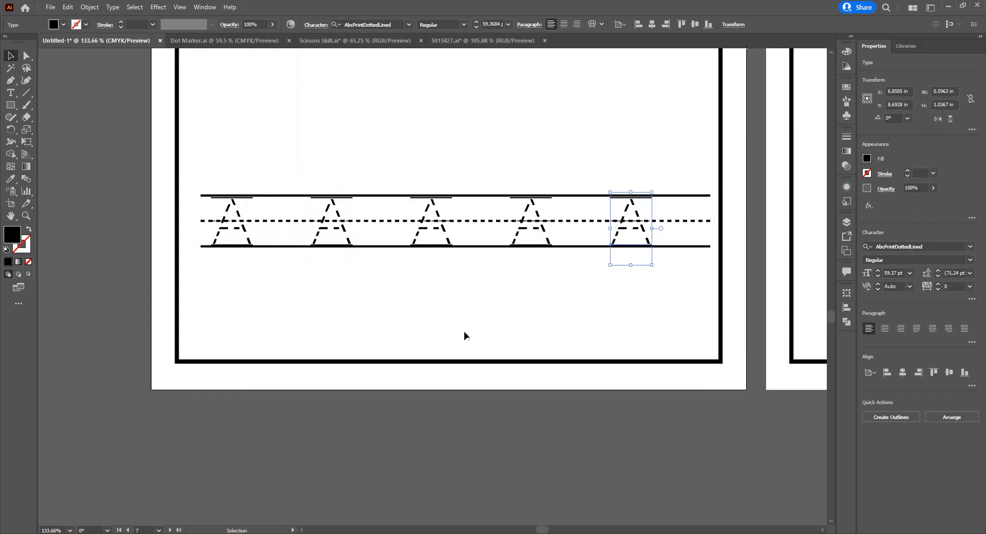
Step: Duplicate the writing lines with their five letters directly below as a second tracing row
drag(206, 173, 694, 278)
drag(431, 210, 426, 290)
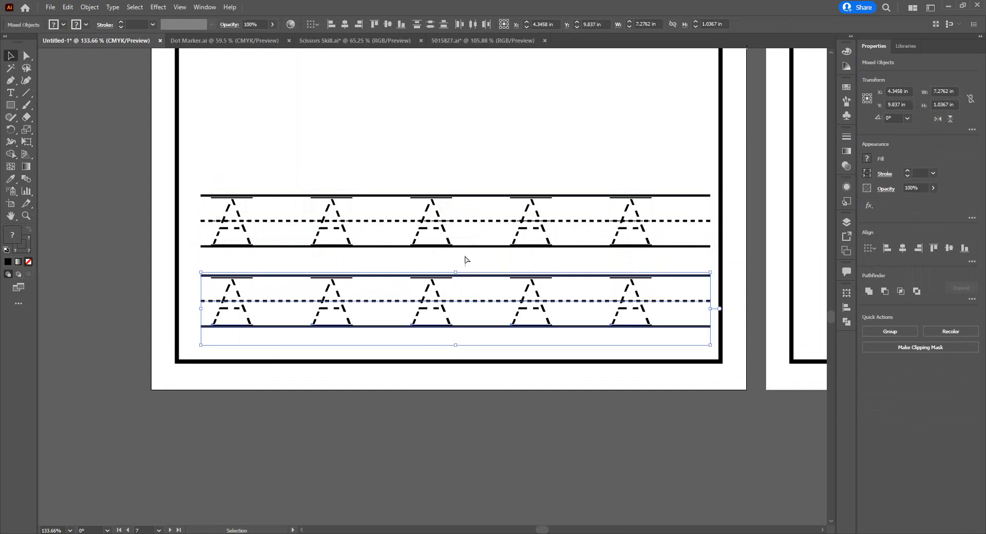
scroll(435, 173, down, 5)
scroll(304, 191, up, 2)
click(515, 161)
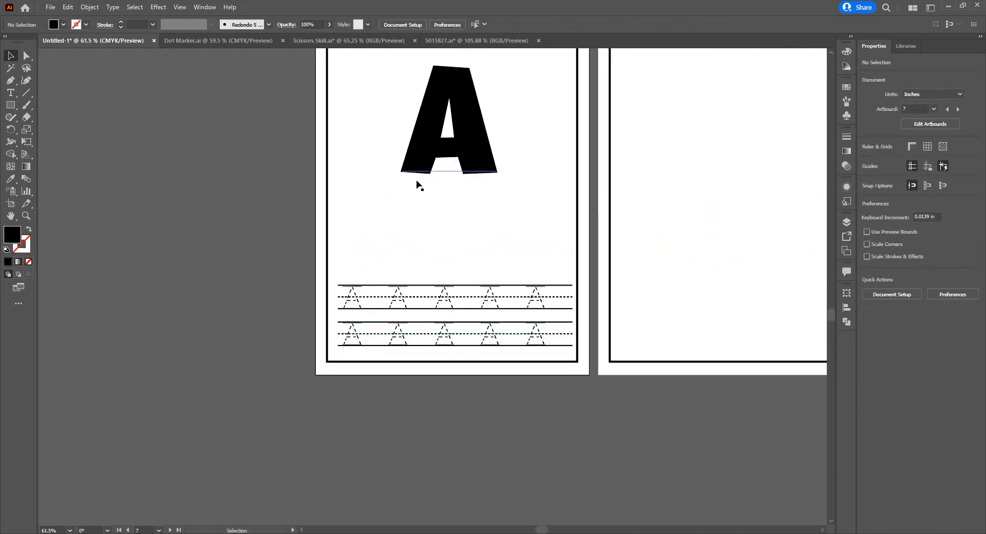
Step: Copy the coloring-page bunny onto the blank page beside the "A" page, scaled to about 1.95 by 3.37 in, in the upper-left corner
scroll(529, 190, down, 7)
drag(528, 167, 427, 300)
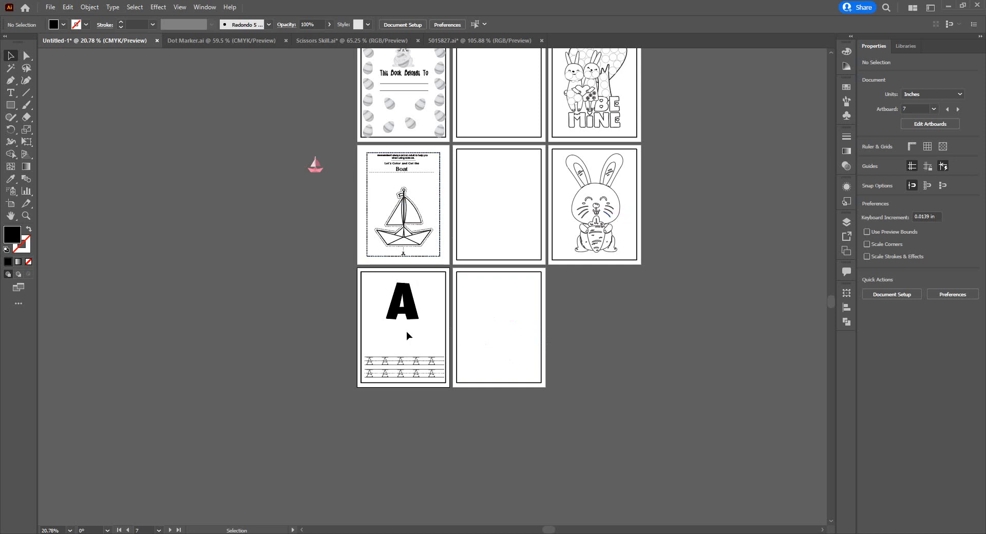
scroll(493, 359, up, 4)
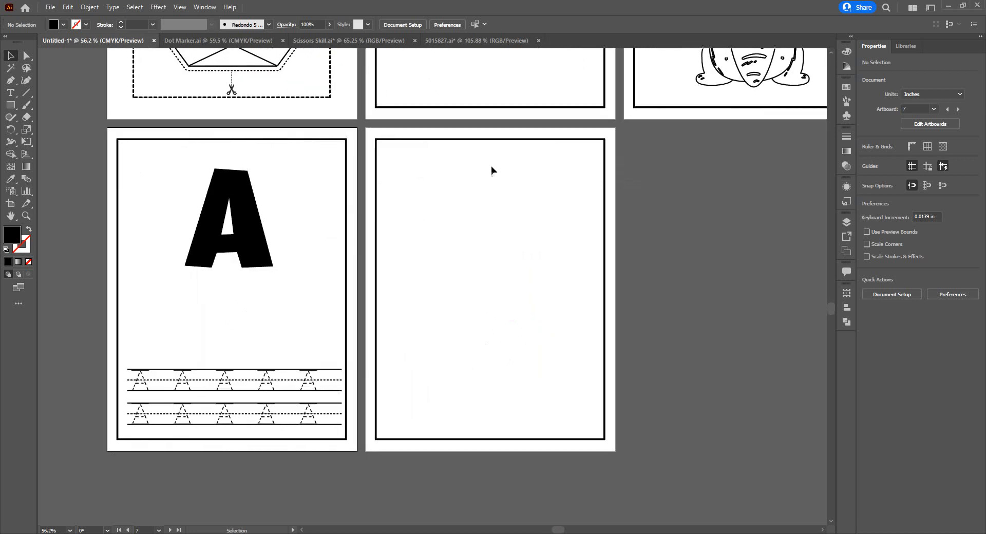
scroll(491, 220, down, 3)
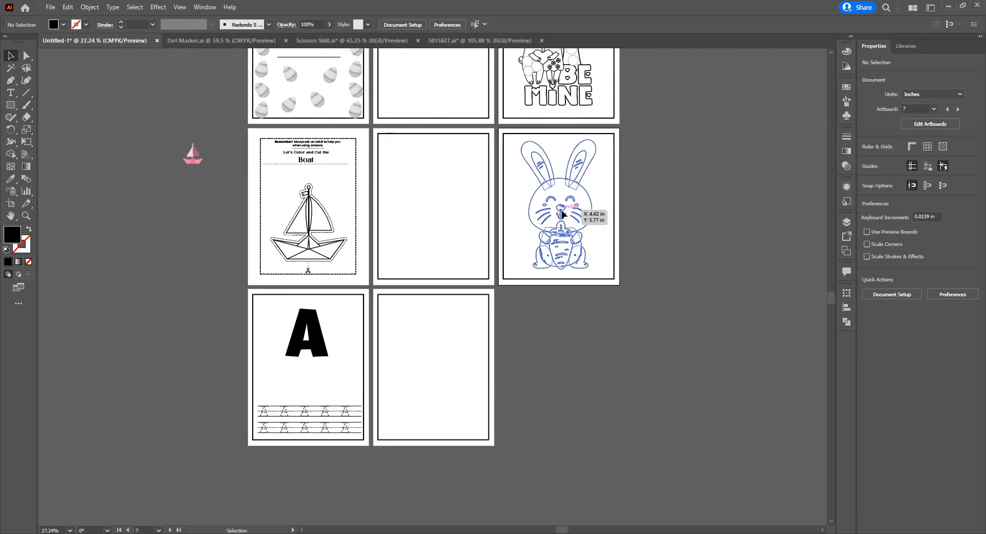
drag(576, 199, 437, 333)
drag(417, 273, 423, 354)
drag(423, 372, 406, 318)
scroll(409, 329, up, 4)
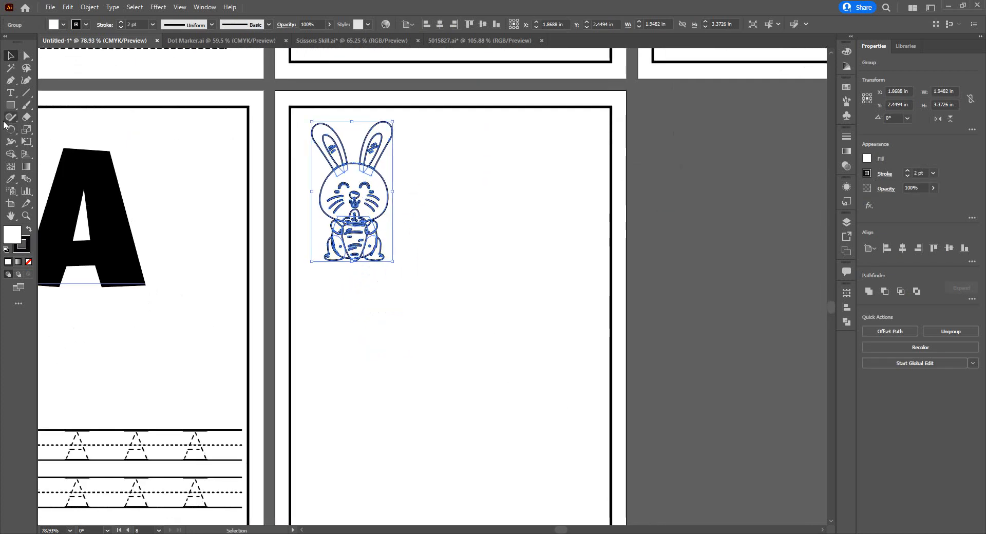
Step: Draw an answer box about 2.56 by 2.75 in across from the small bunny and shift it down slightly to line up
click(11, 104)
drag(486, 132, 593, 245)
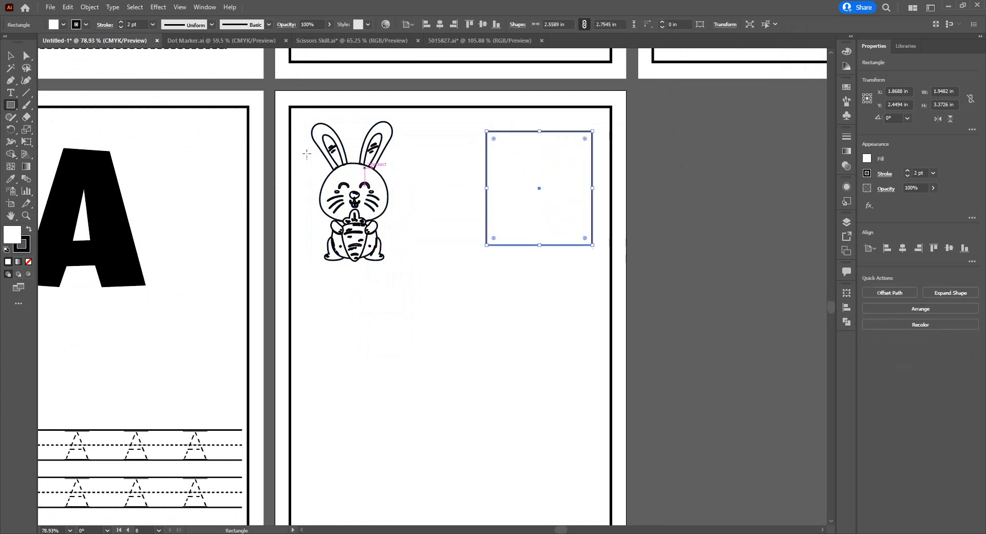
key(v)
click(476, 273)
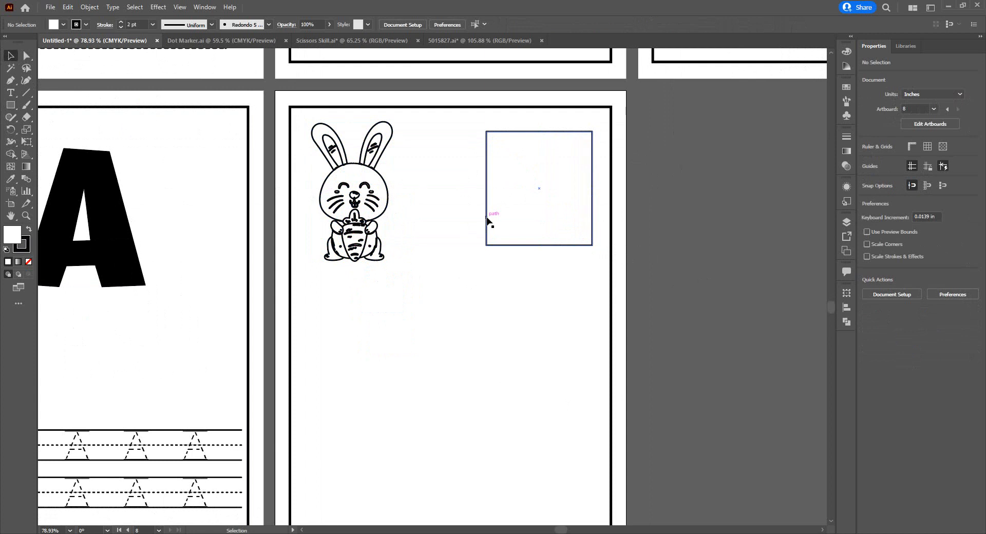
drag(489, 220, 489, 228)
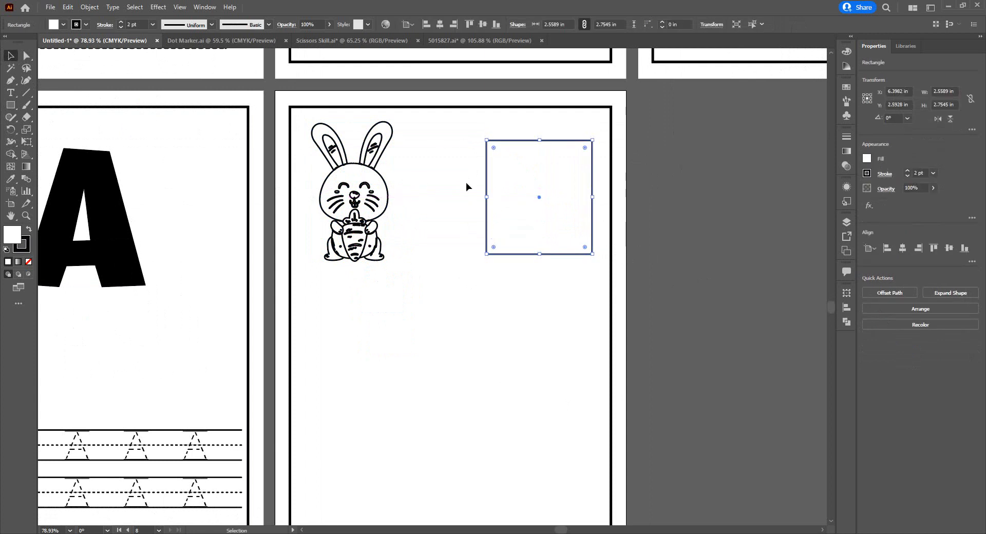
Step: Add a second counting row below the first, with two smaller bunny copies and a duplicate of the answer box
scroll(448, 206, down, 4)
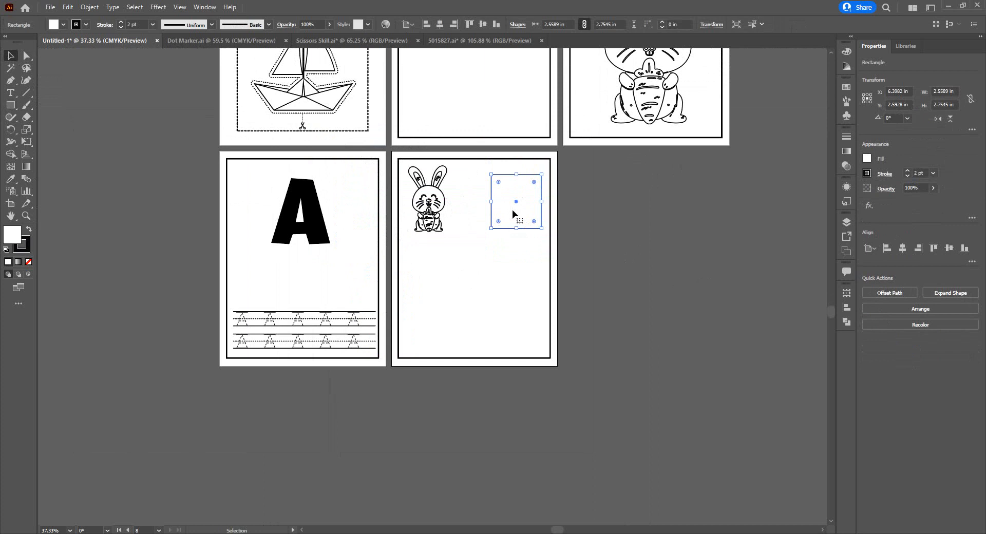
drag(430, 211, 475, 300)
drag(513, 222, 458, 297)
click(429, 296)
shift+click(473, 291)
click(587, 286)
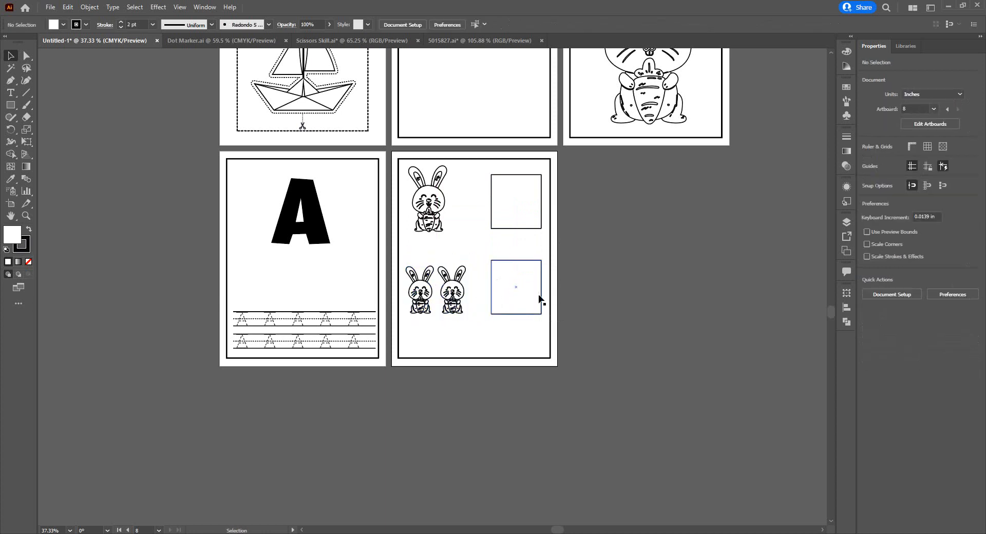
drag(506, 209, 420, 325)
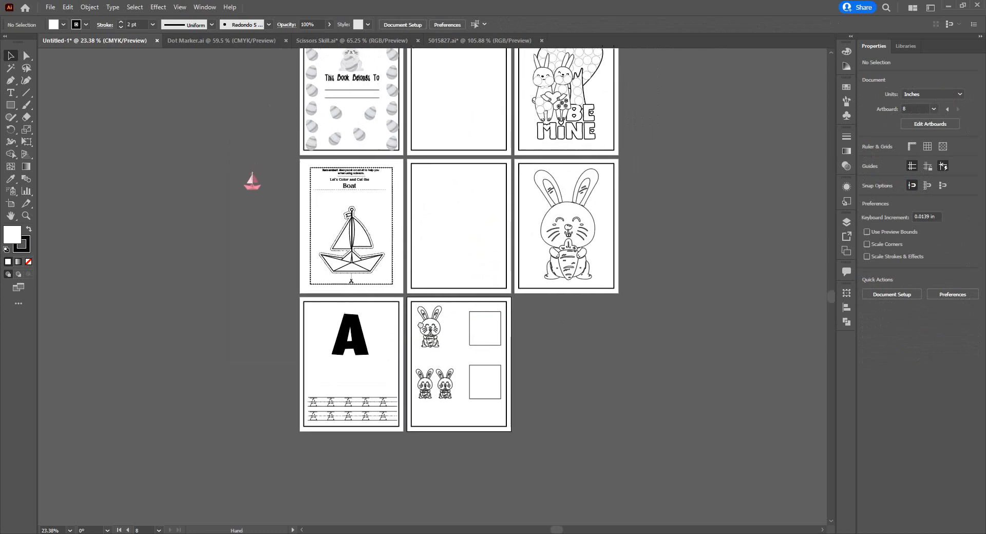
drag(473, 293, 438, 343)
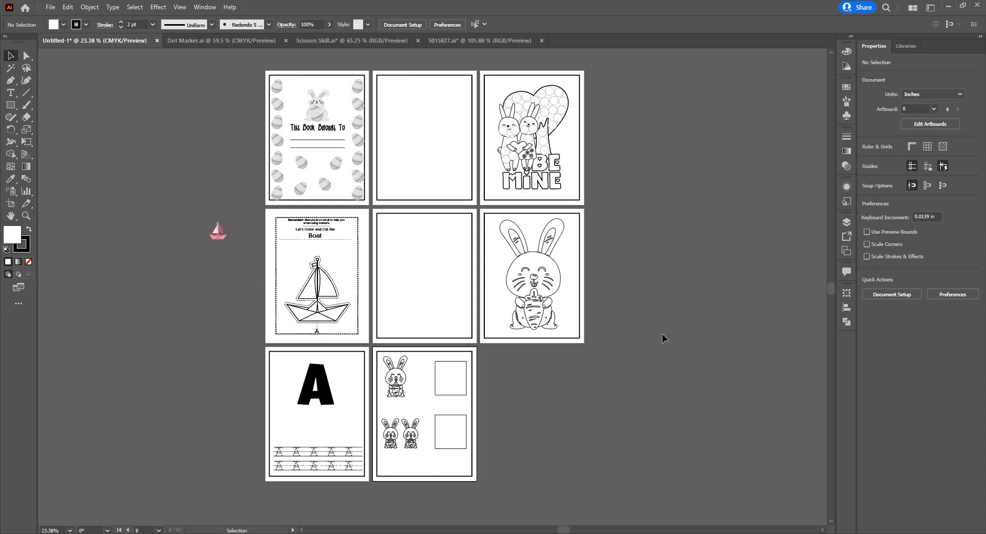
scroll(662, 335, down, 3)
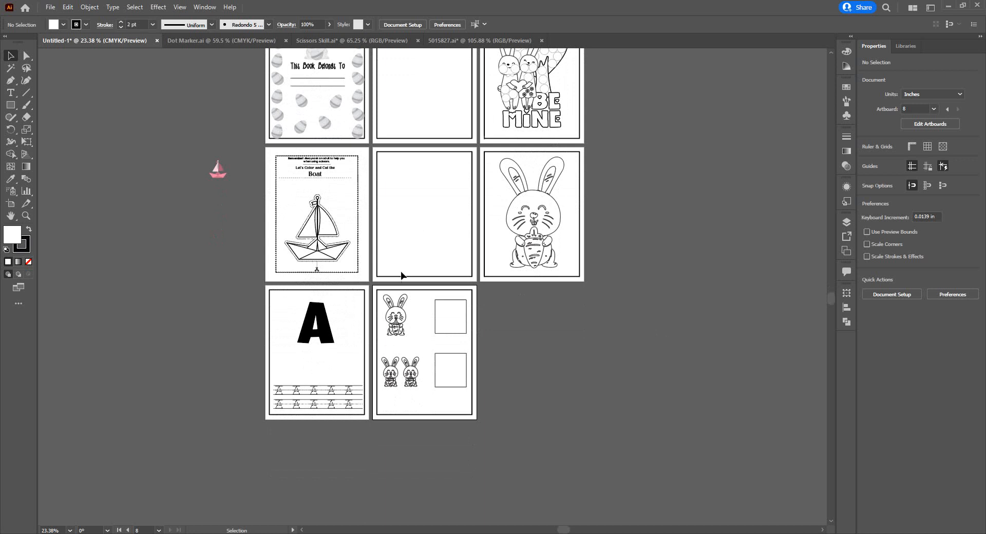
scroll(401, 272, up, 3)
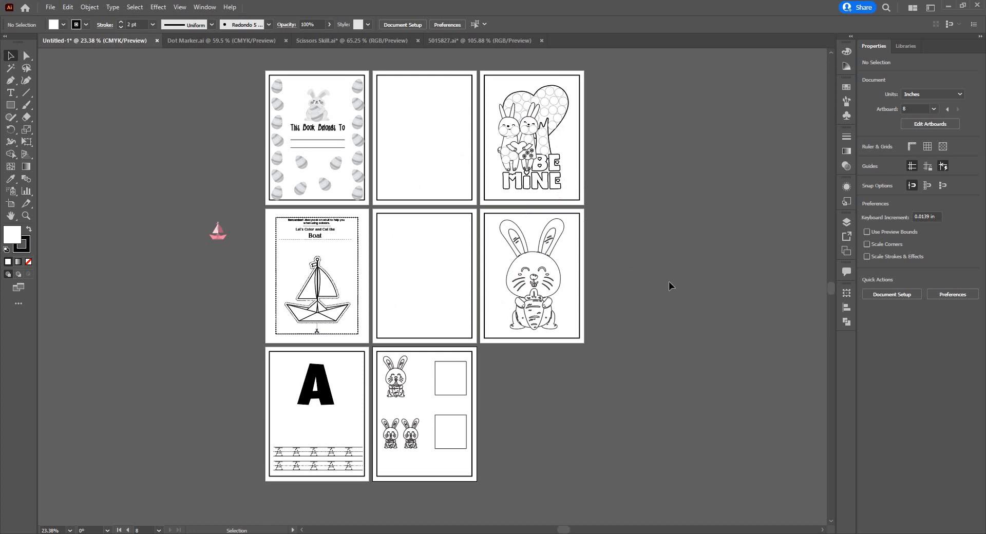
scroll(669, 282, down, 1)
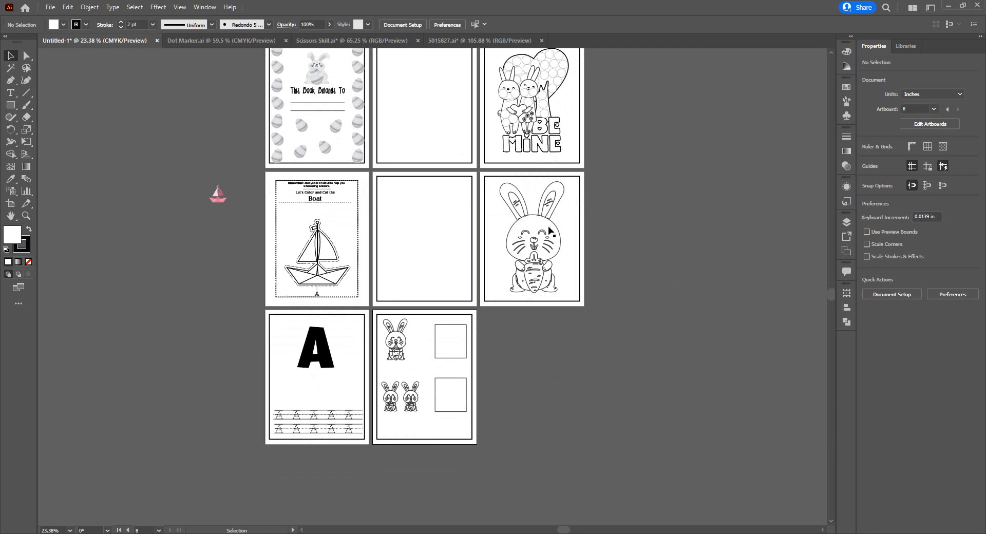
scroll(670, 339, up, 1)
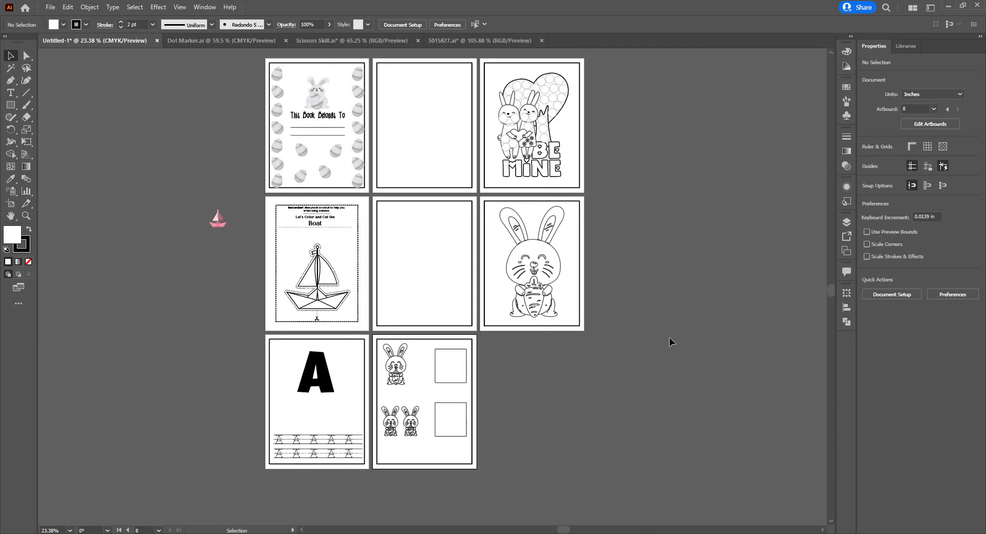